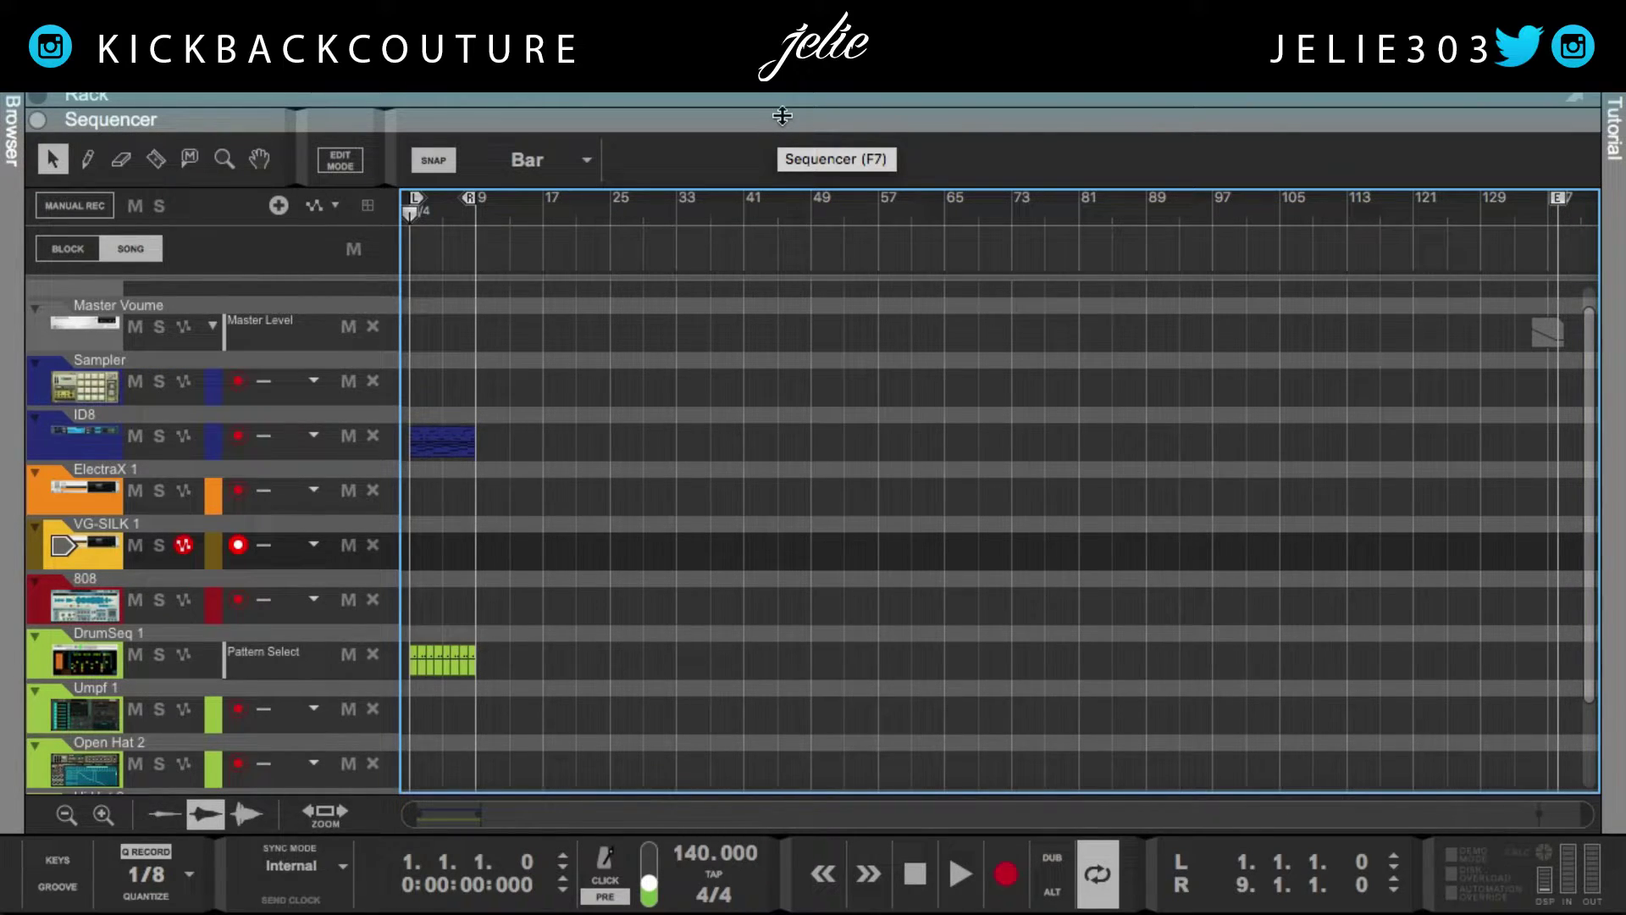
View the ElectraX and VG-SILK devices in the rack and return to the sequencer.
{"action": "left_click_drag", "start_coordinate": [783, 116], "coordinate": [793, 910]}
{"action": "right_click", "coordinate": [654, 737]}
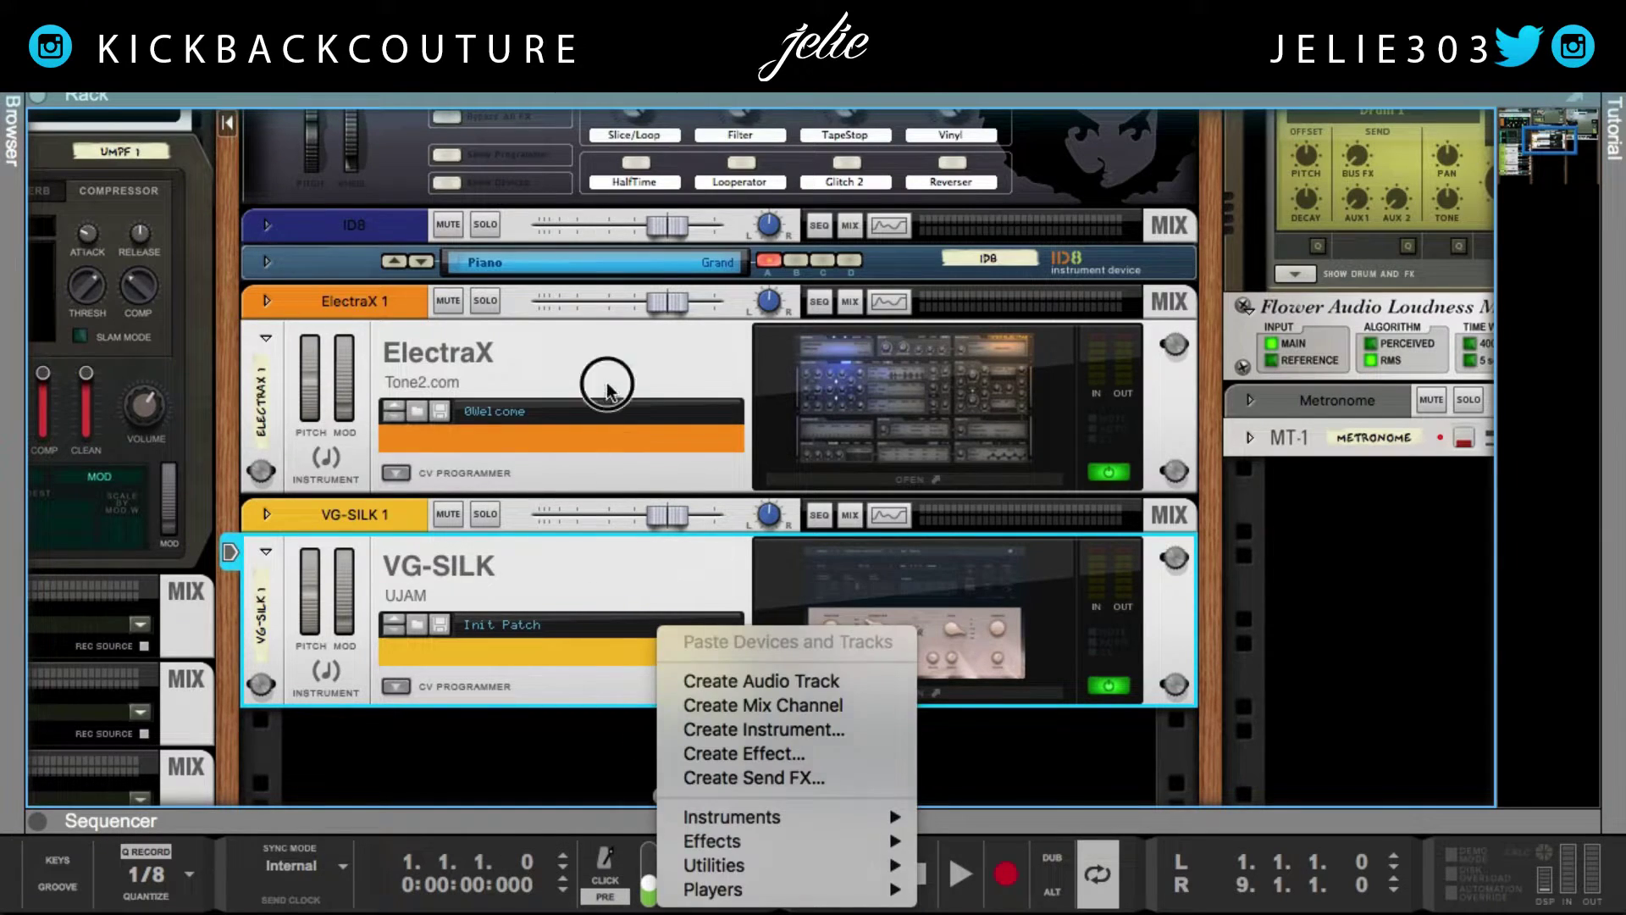
{"action": "key", "text": "Escape"}
{"action": "key", "text": "F7"}
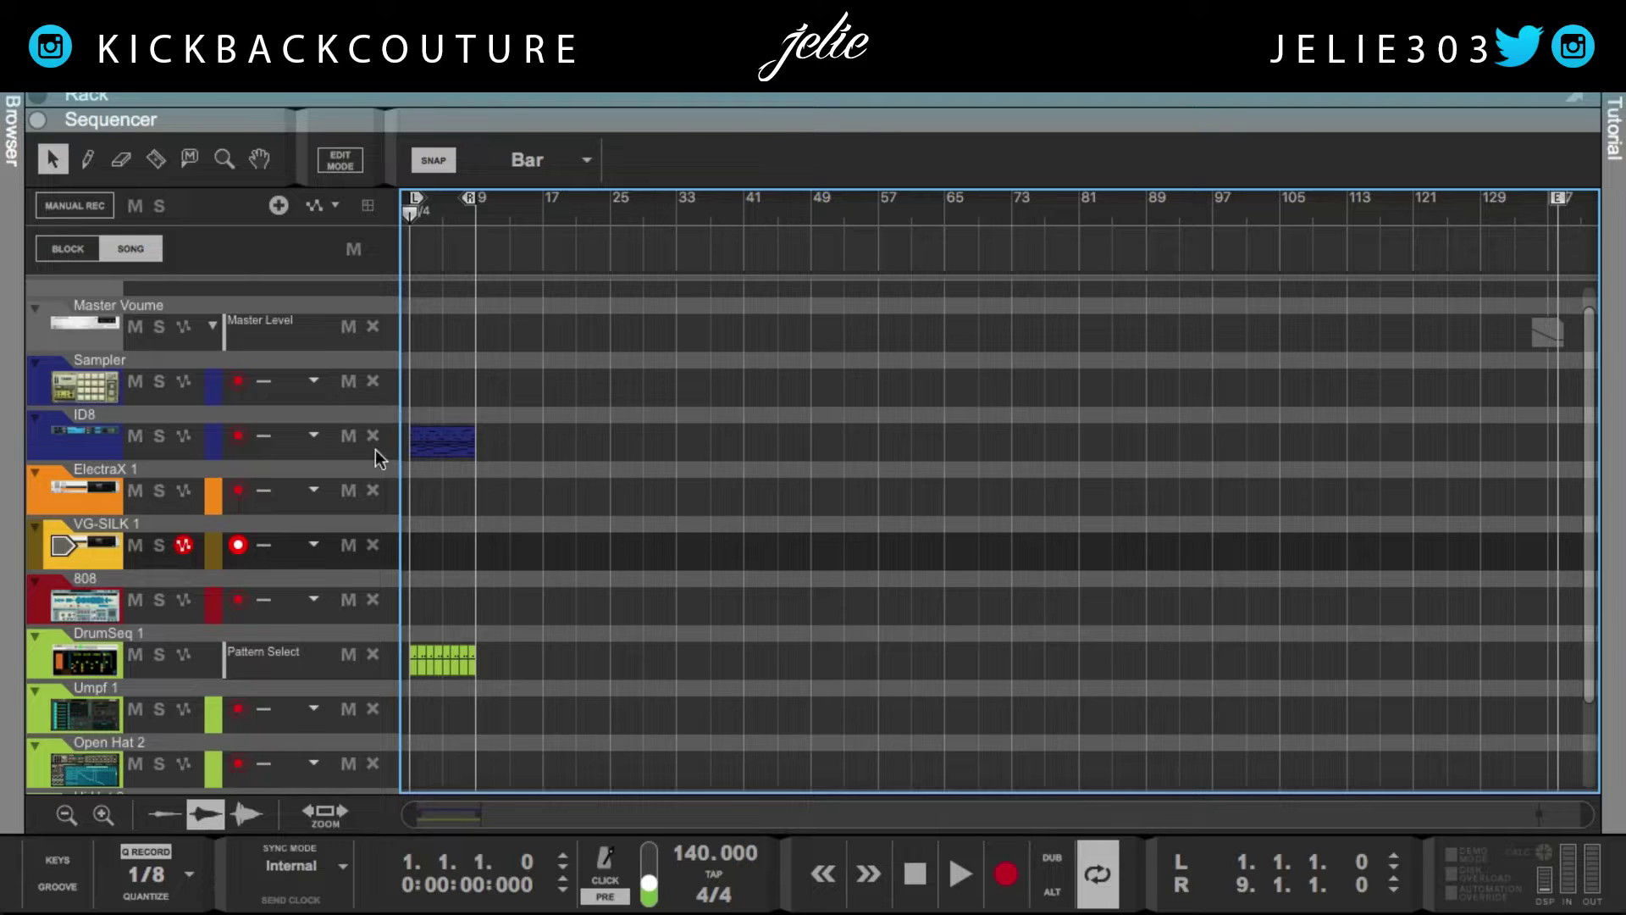
Look through the Drenched By Design Midi Kit files in the browser, highlighting Balance 152bpm.mid, and hide the browser.
{"action": "key", "text": "F3"}
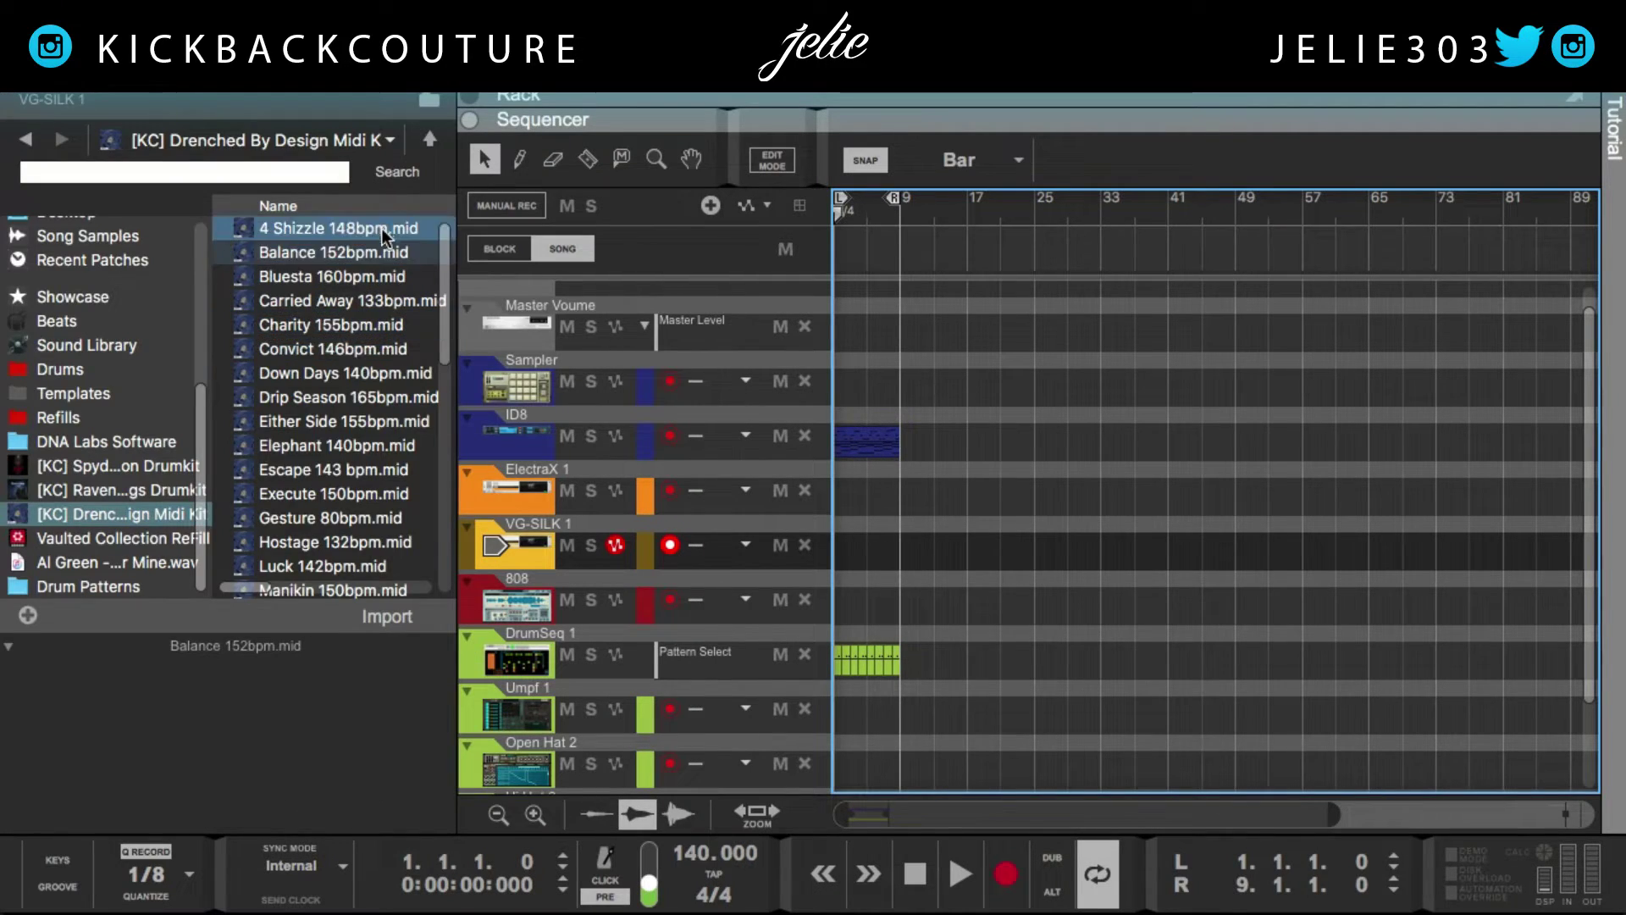
{"action": "left_click", "coordinate": [364, 252]}
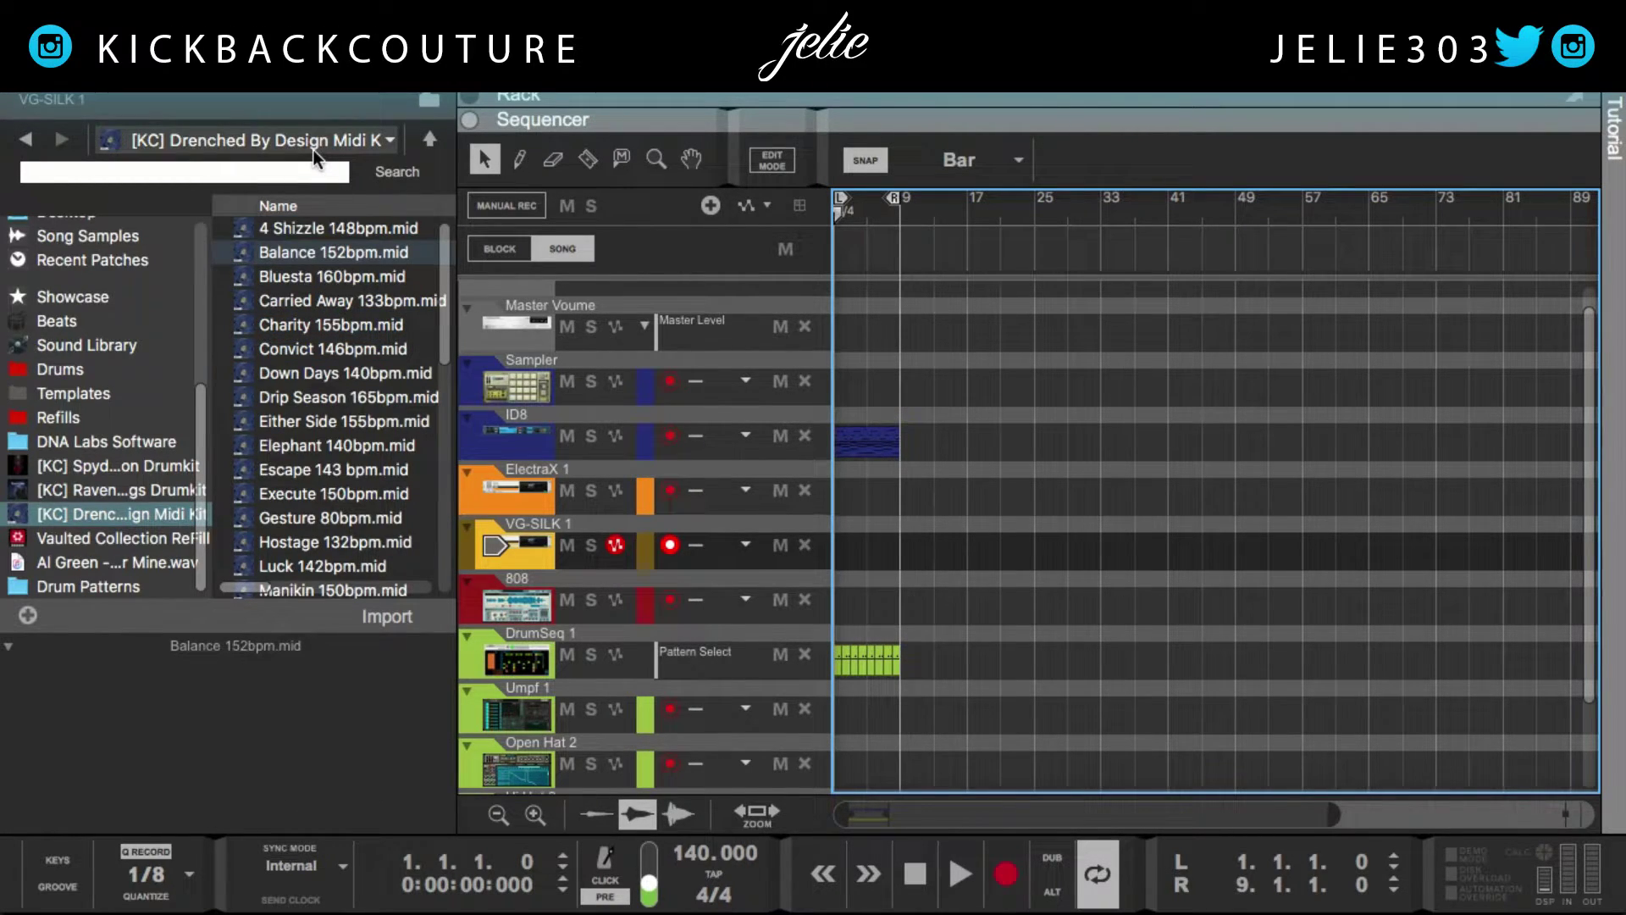
{"action": "key", "text": "F3"}
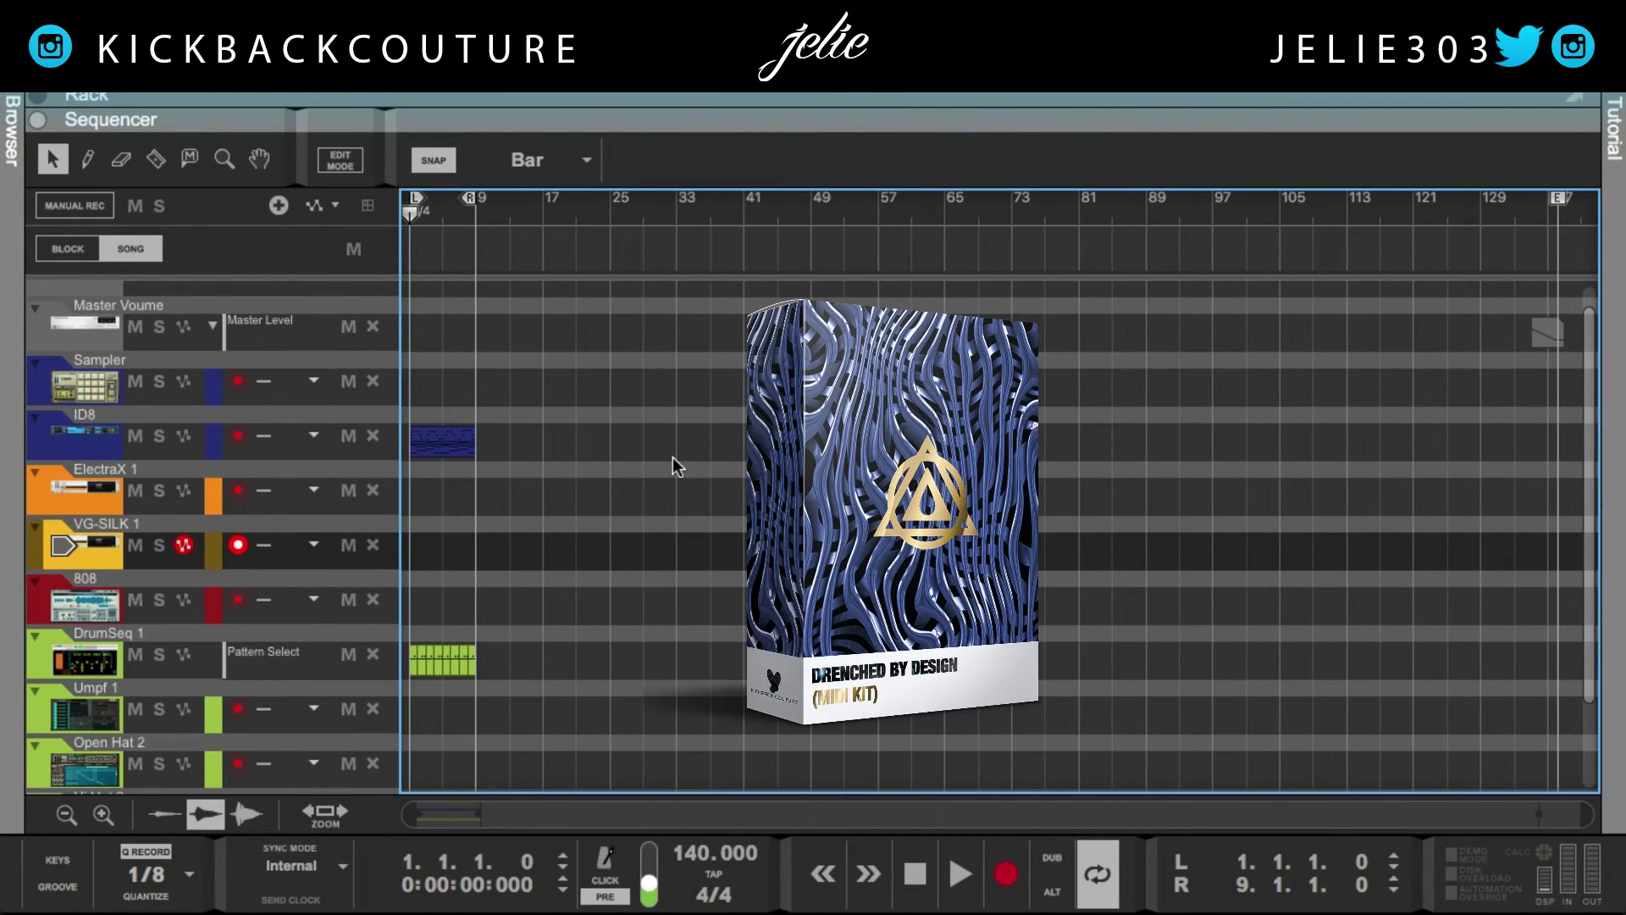
Move the ID8 clip down to the ElectraX 1 track and open the ElectraX plugin panel from the rack.
{"action": "left_click_drag", "start_coordinate": [442, 442], "coordinate": [444, 497]}
{"action": "left_click_drag", "start_coordinate": [585, 112], "coordinate": [586, 809]}
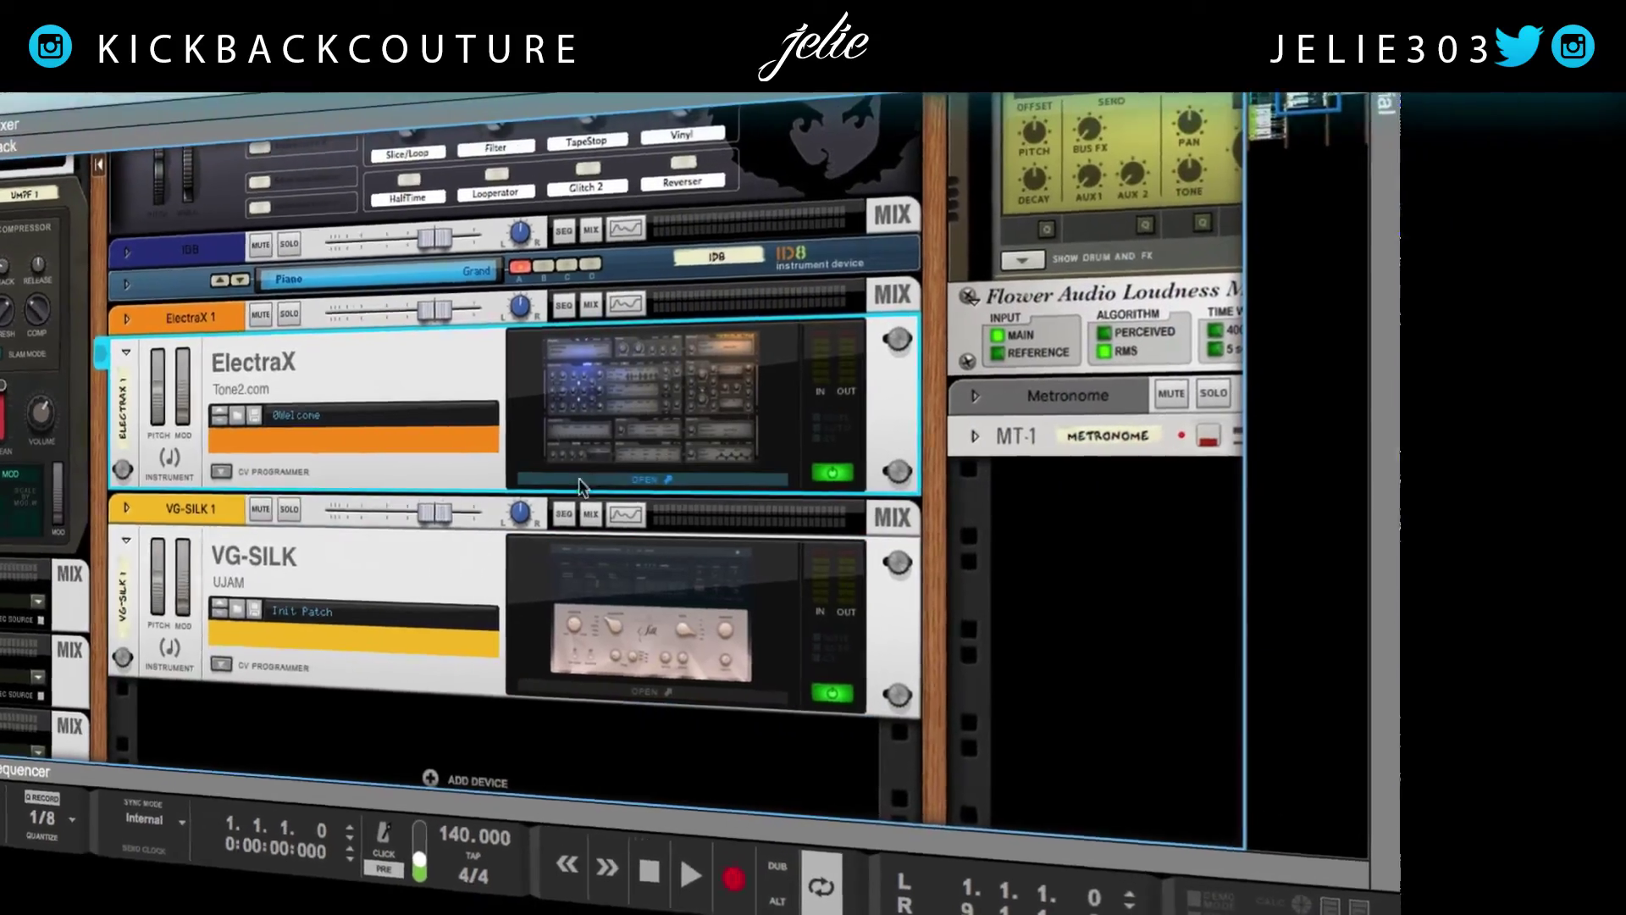
{"action": "left_click", "coordinate": [580, 481]}
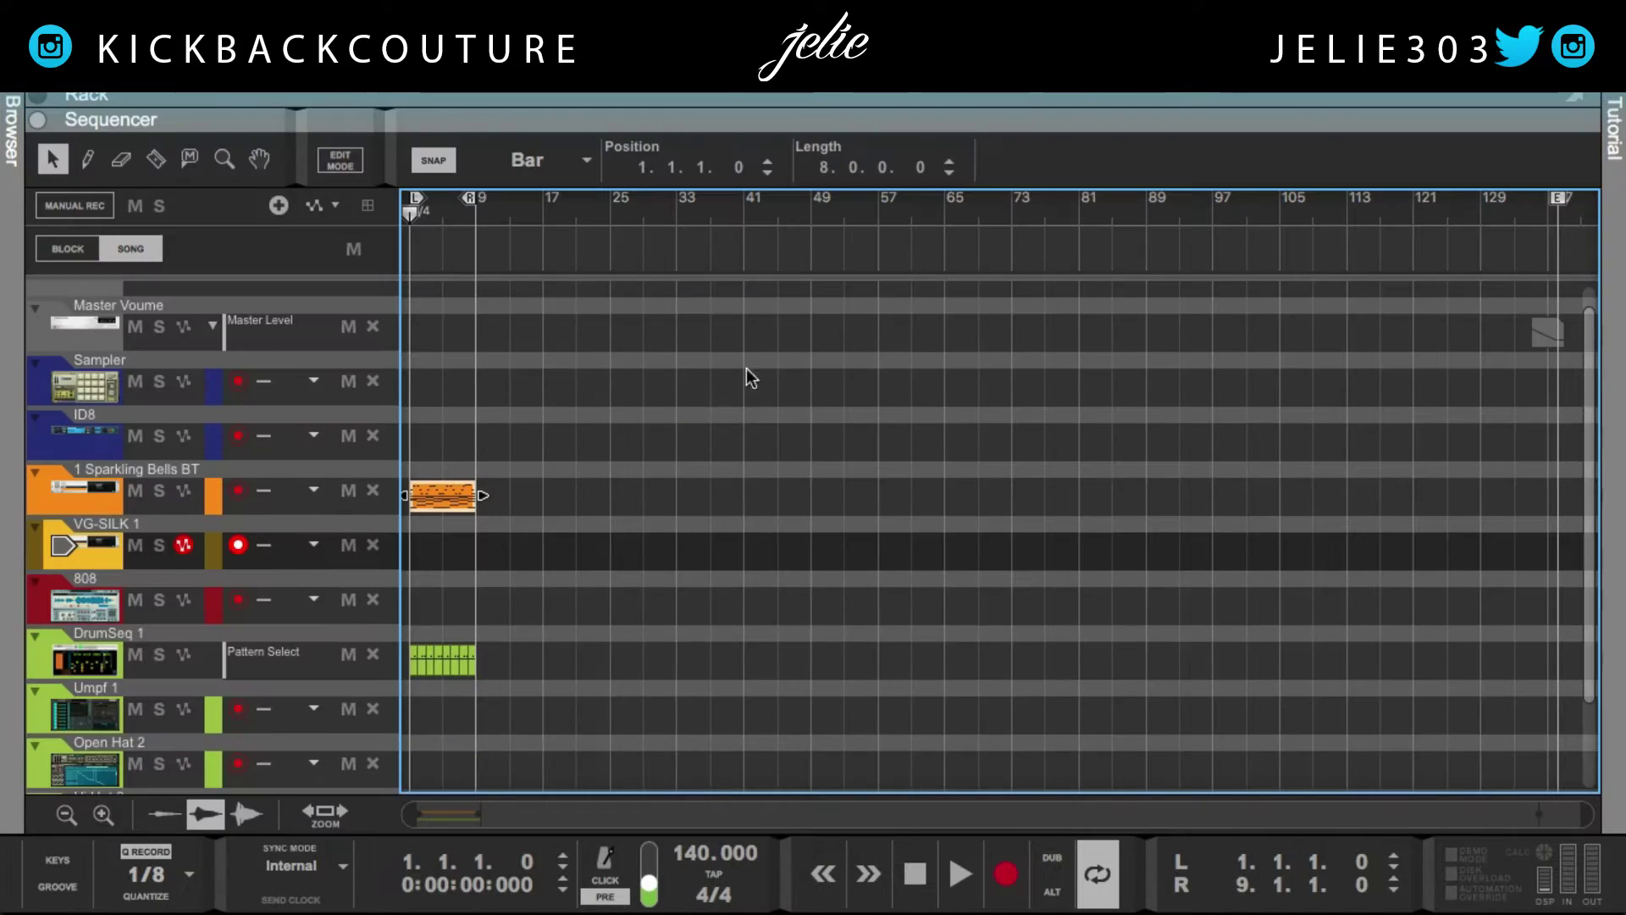
Open the 1 Sparkling Bells BT clip for editing and add the Group 1 Volume performance automation lane.
{"action": "left_click", "coordinate": [505, 522]}
{"action": "double_click", "coordinate": [455, 496]}
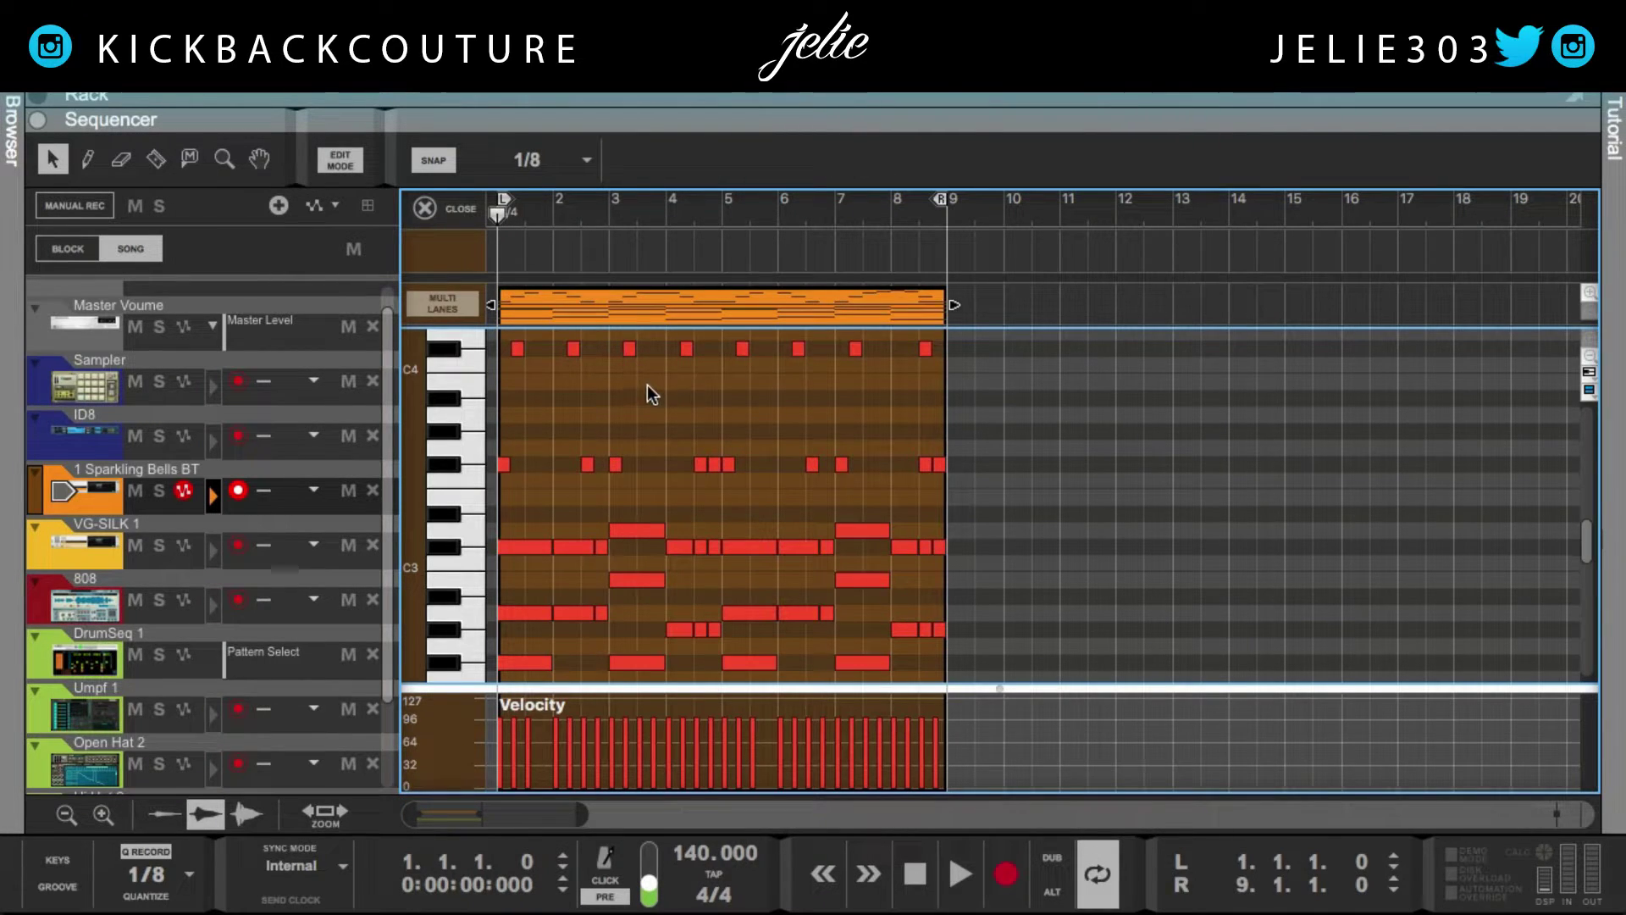
{"action": "left_click", "coordinate": [1591, 375]}
{"action": "left_click", "coordinate": [1546, 364]}
{"action": "left_click", "coordinate": [1590, 392]}
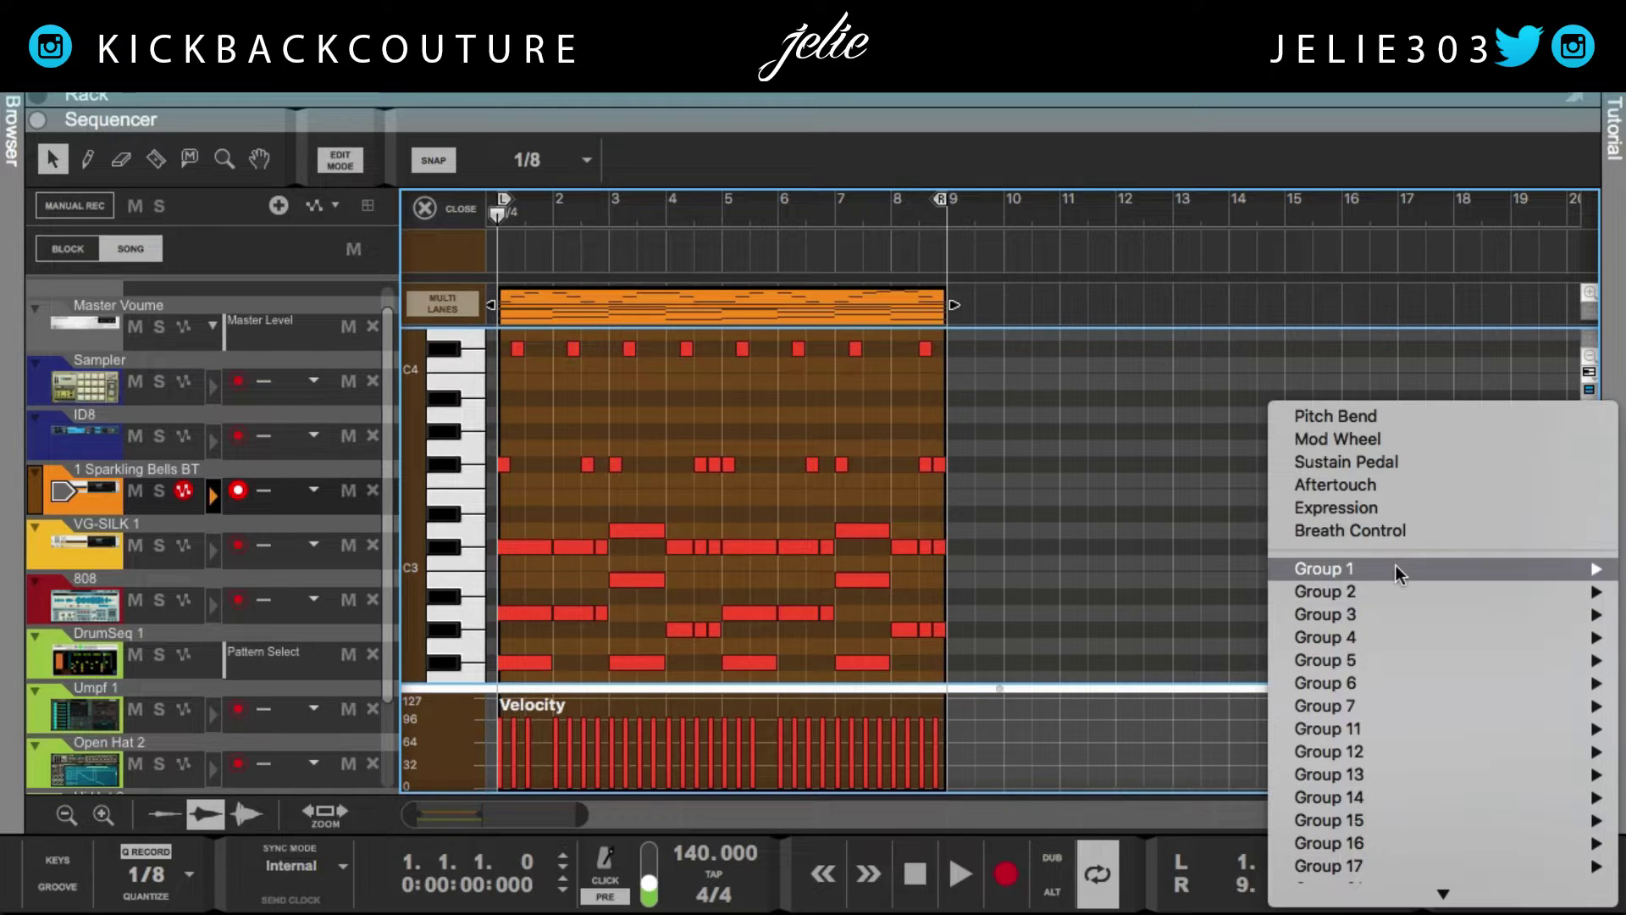
{"action": "mouse_move", "coordinate": [1395, 566]}
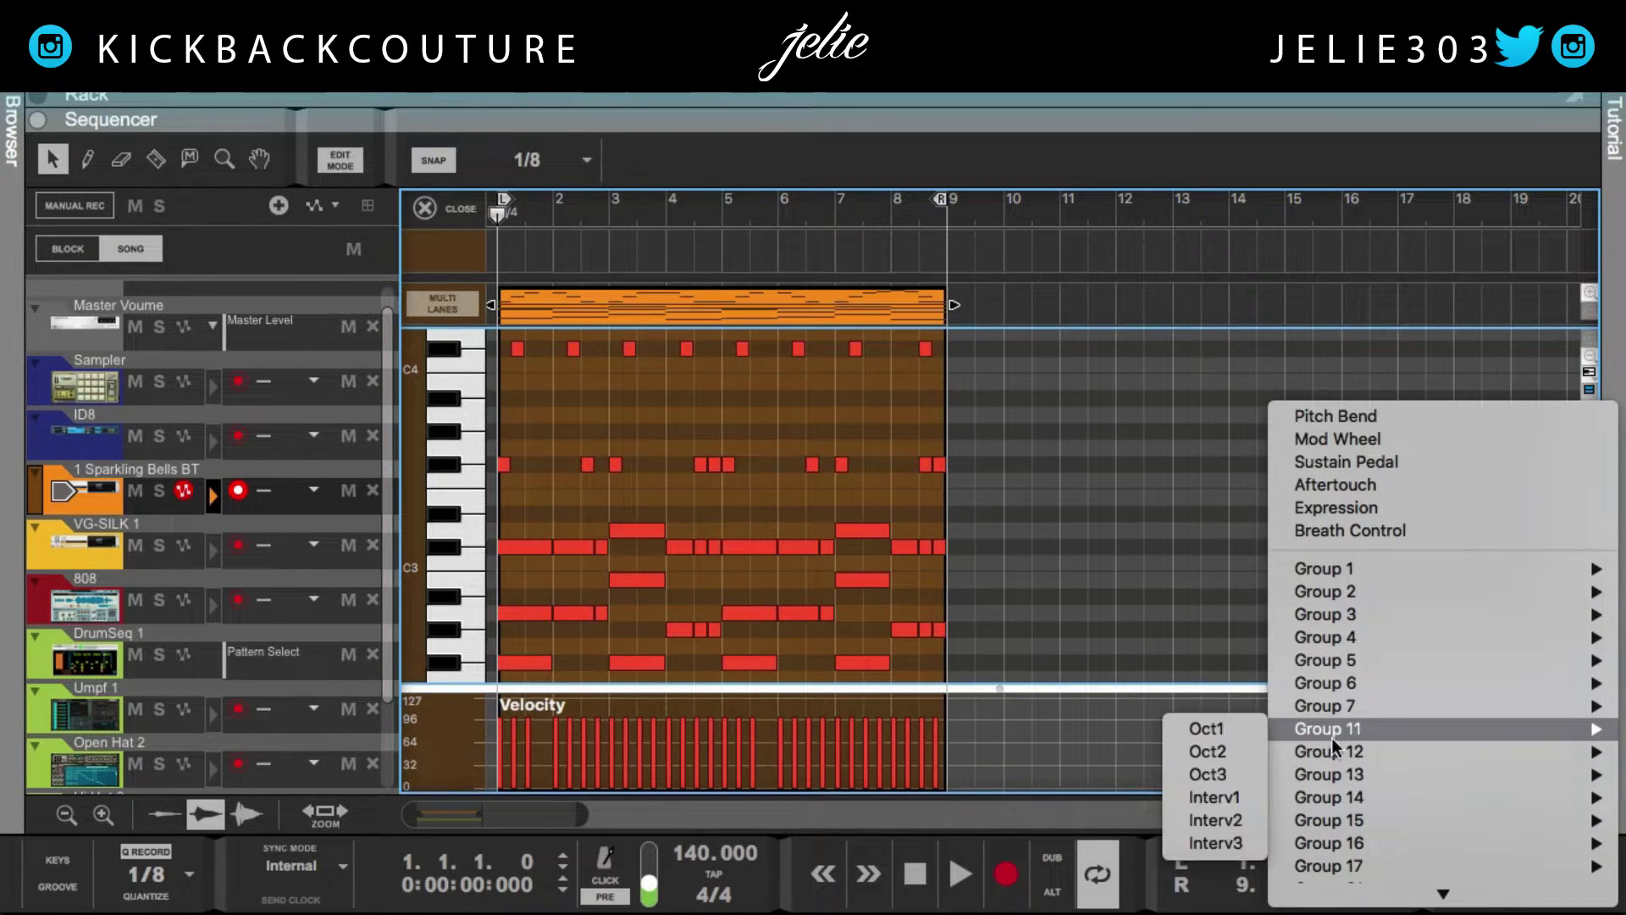
{"action": "scroll", "coordinate": [1344, 836], "scroll_direction": "down", "scroll_amount": 5}
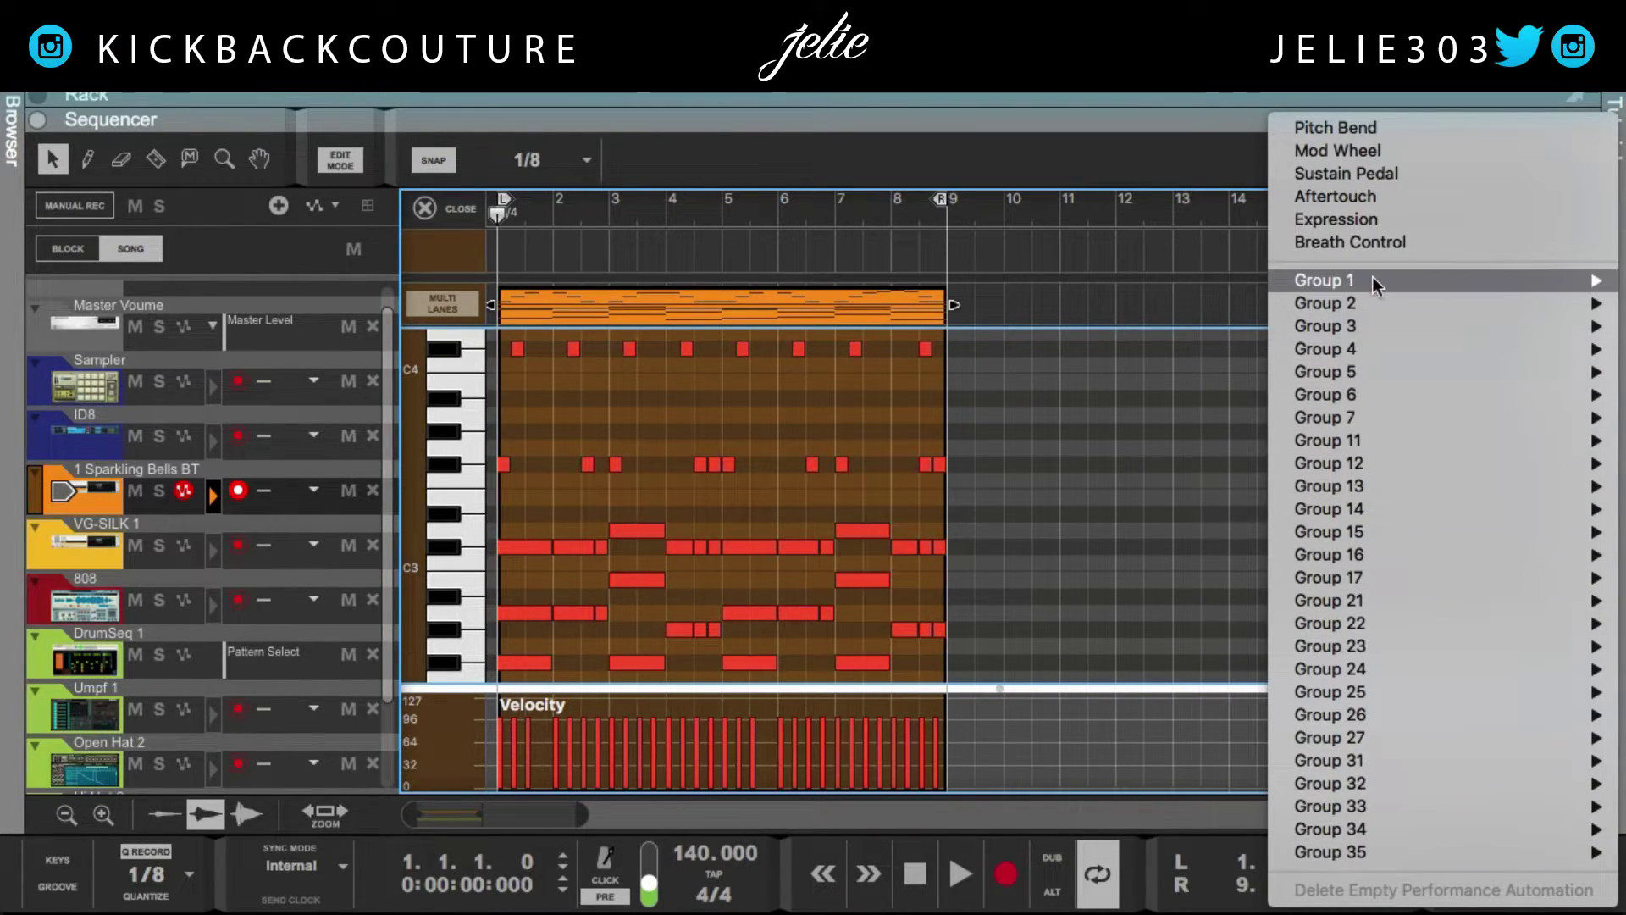
{"action": "mouse_move", "coordinate": [1349, 280]}
{"action": "left_click", "coordinate": [1225, 288]}
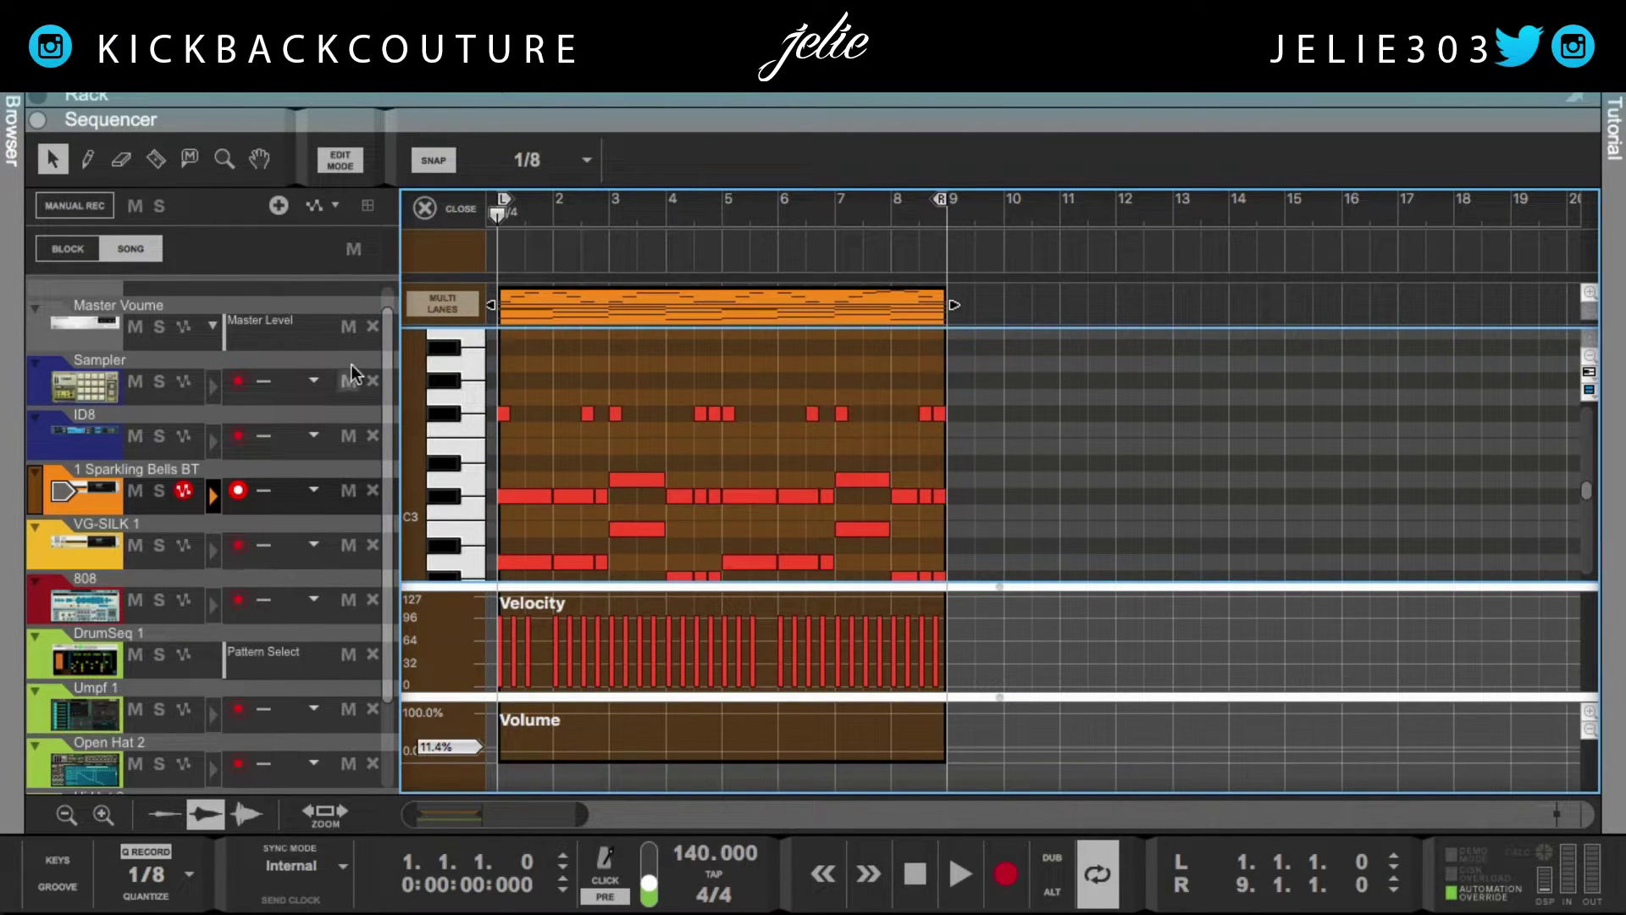
Examine the performance automation parameters offered for the ElectraX clip in Group 4, Group 6 and Group 12.
{"action": "left_click", "coordinate": [1589, 371]}
{"action": "left_click", "coordinate": [1406, 445]}
{"action": "left_click", "coordinate": [1586, 393]}
{"action": "mouse_move", "coordinate": [1471, 617]}
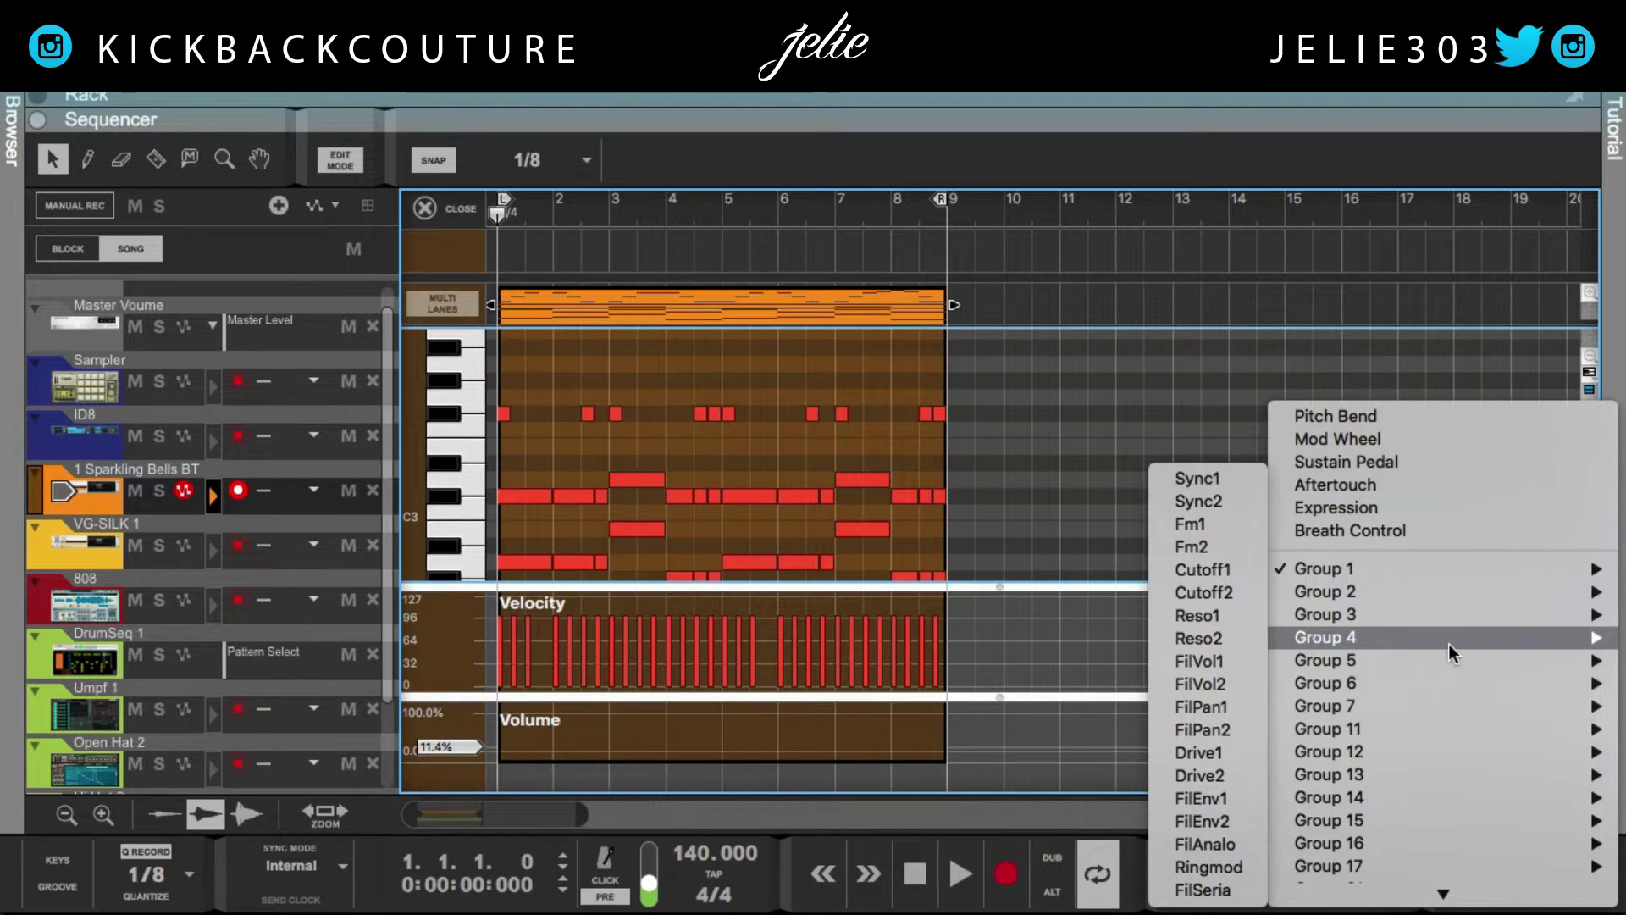
{"action": "mouse_move", "coordinate": [1424, 688]}
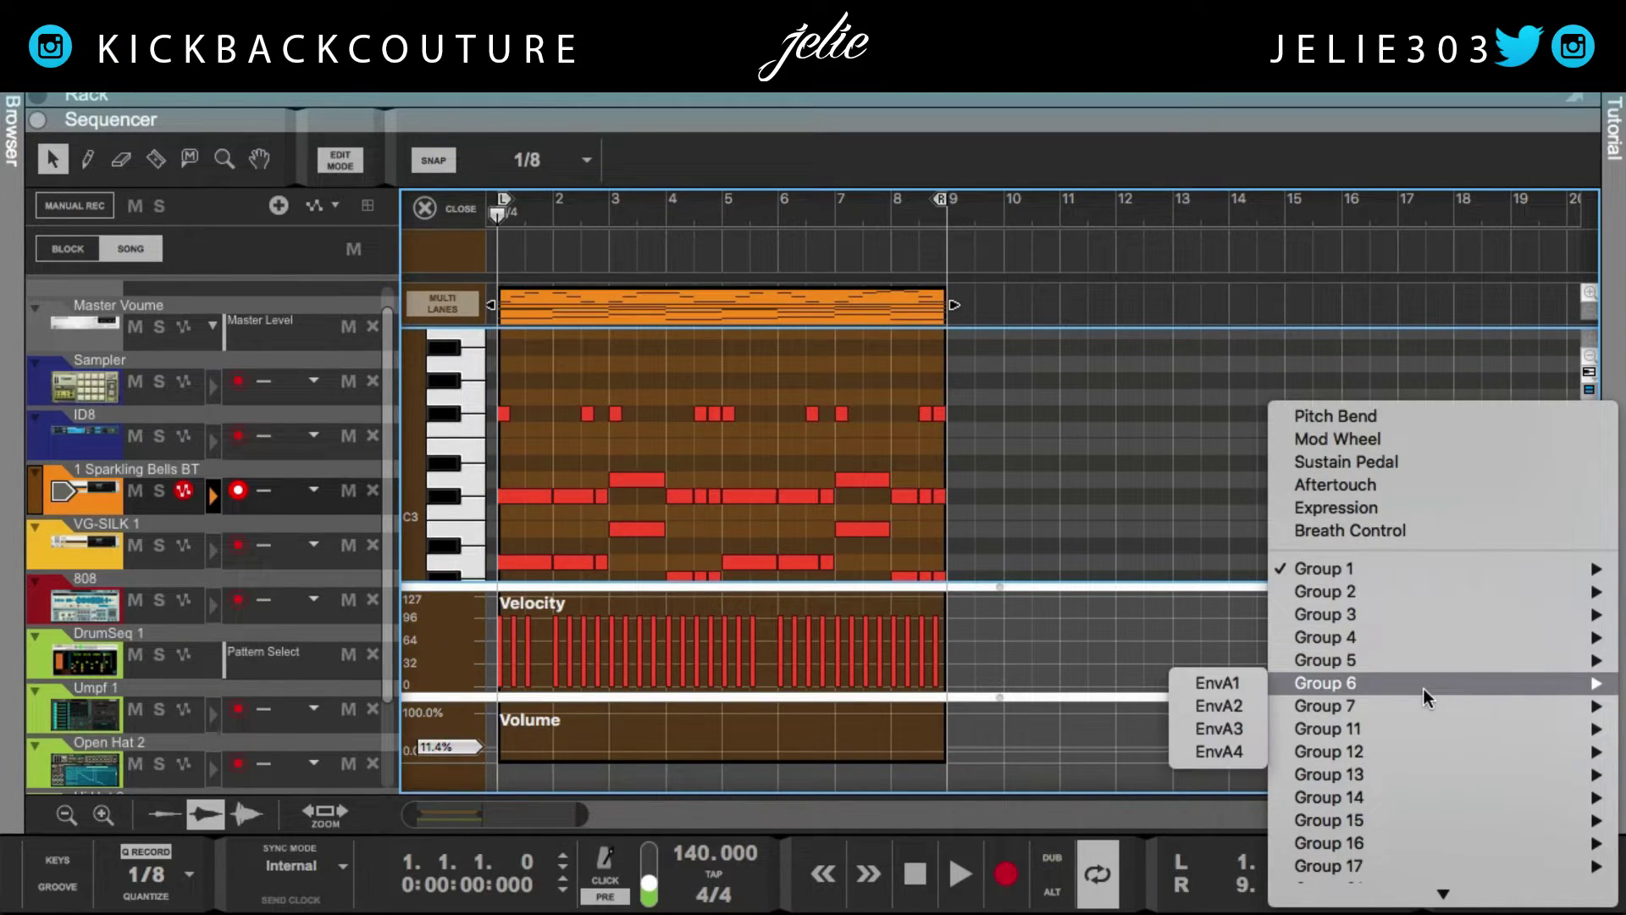
{"action": "mouse_move", "coordinate": [1373, 754]}
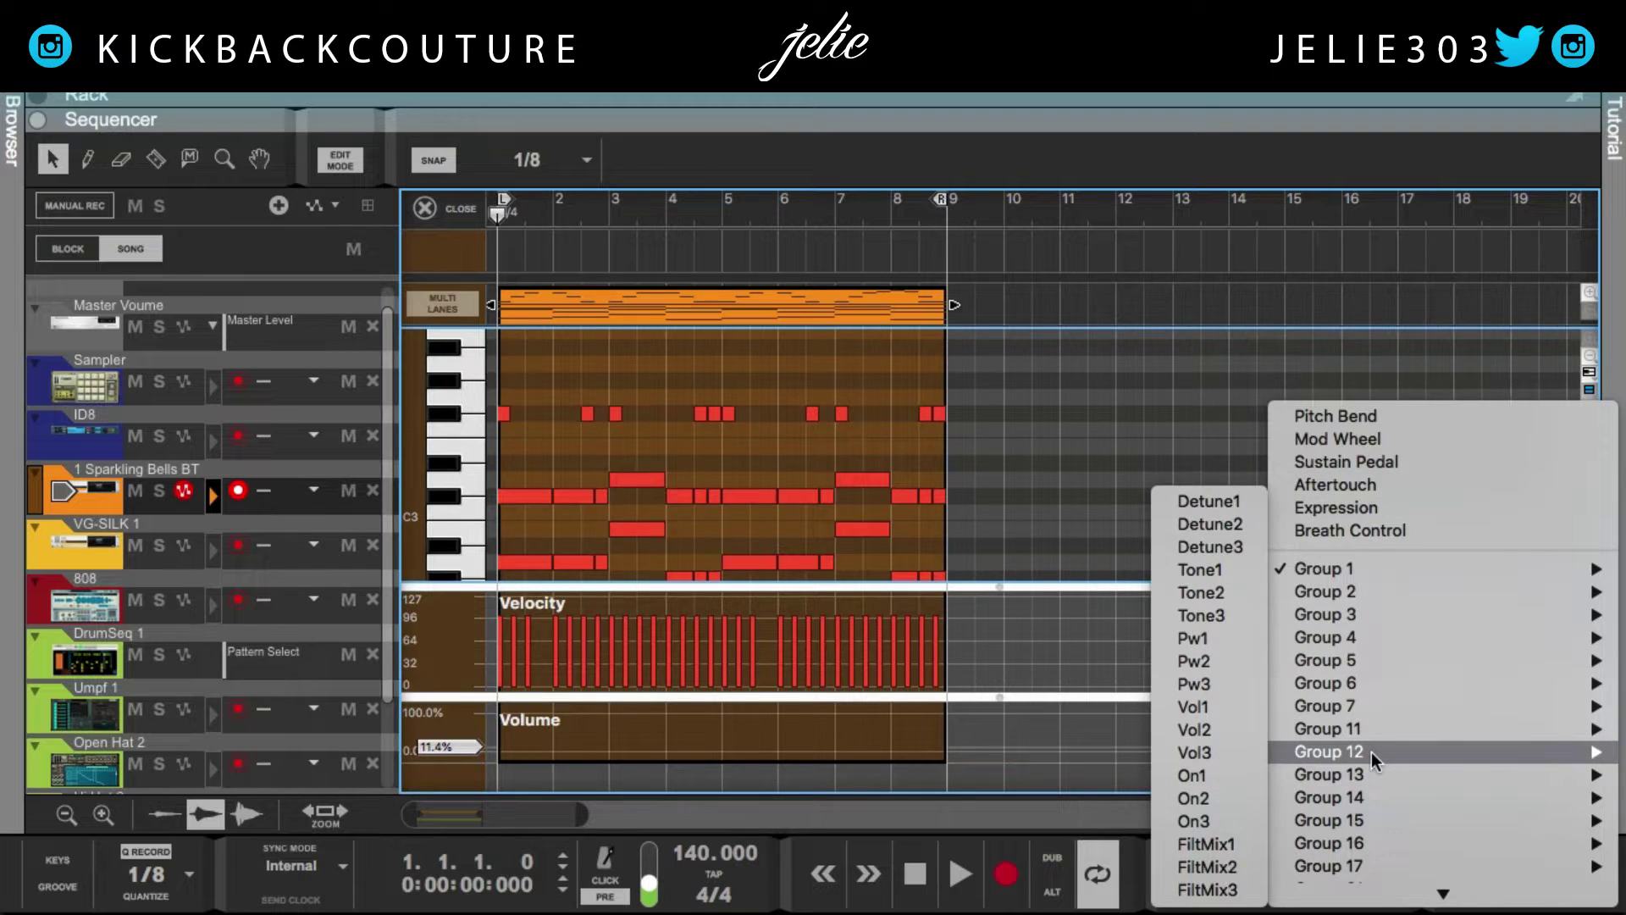
{"action": "left_click", "coordinate": [679, 366]}
Open the ElectraX plugin panel from the rack, view its controls and close it.
{"action": "left_click_drag", "start_coordinate": [703, 120], "coordinate": [627, 819]}
{"action": "left_click", "coordinate": [527, 743]}
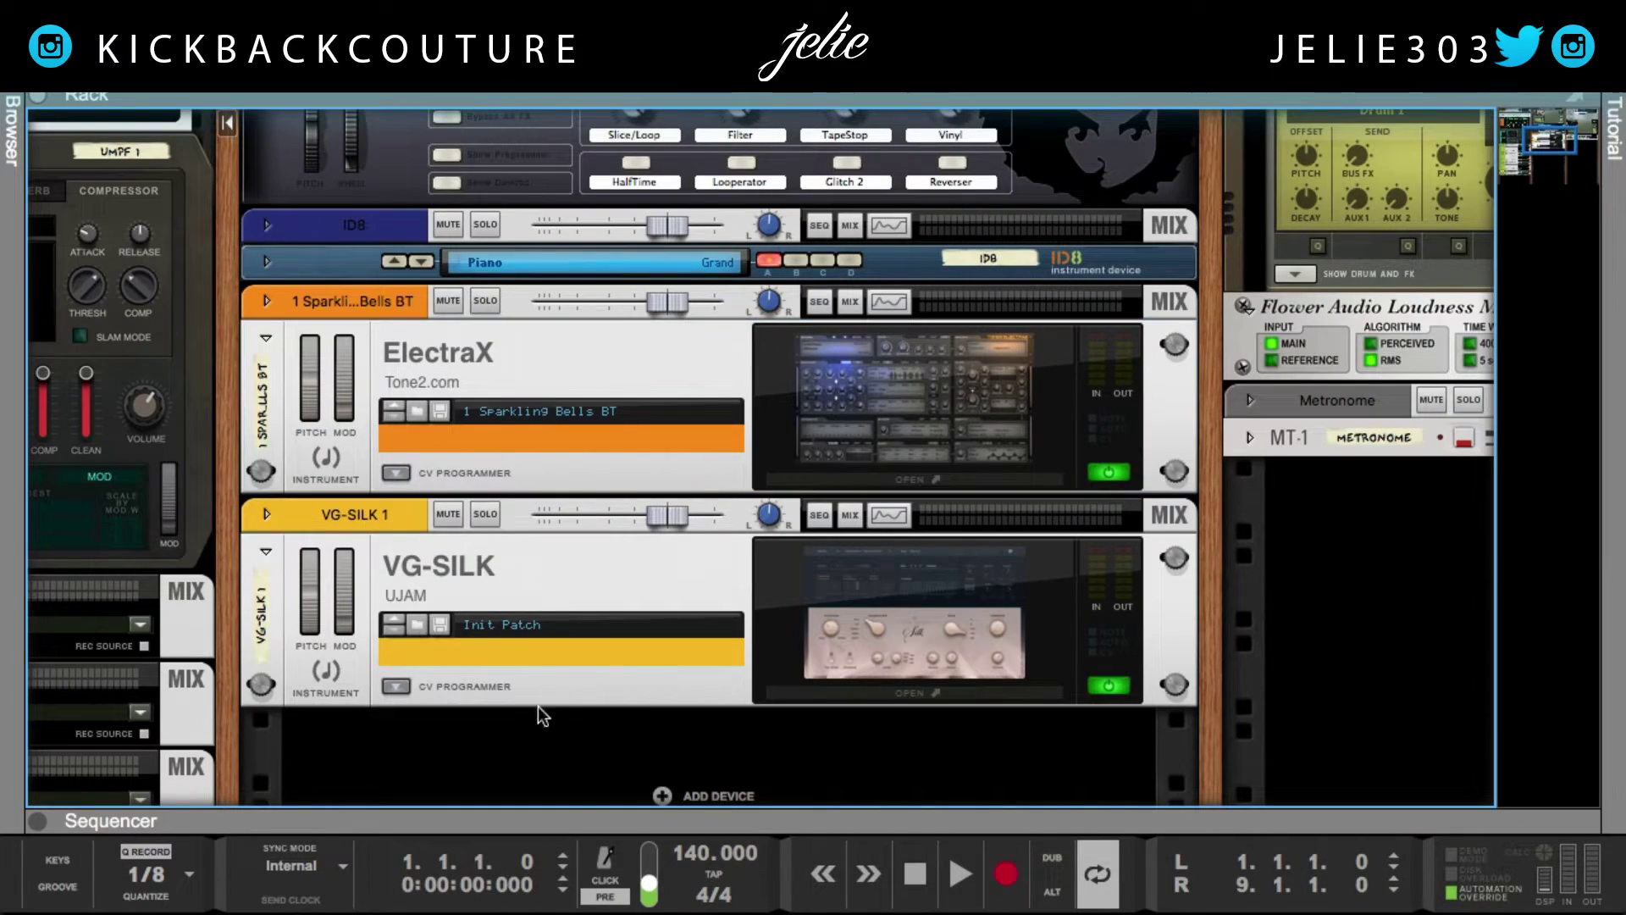
{"action": "left_click", "coordinate": [895, 477]}
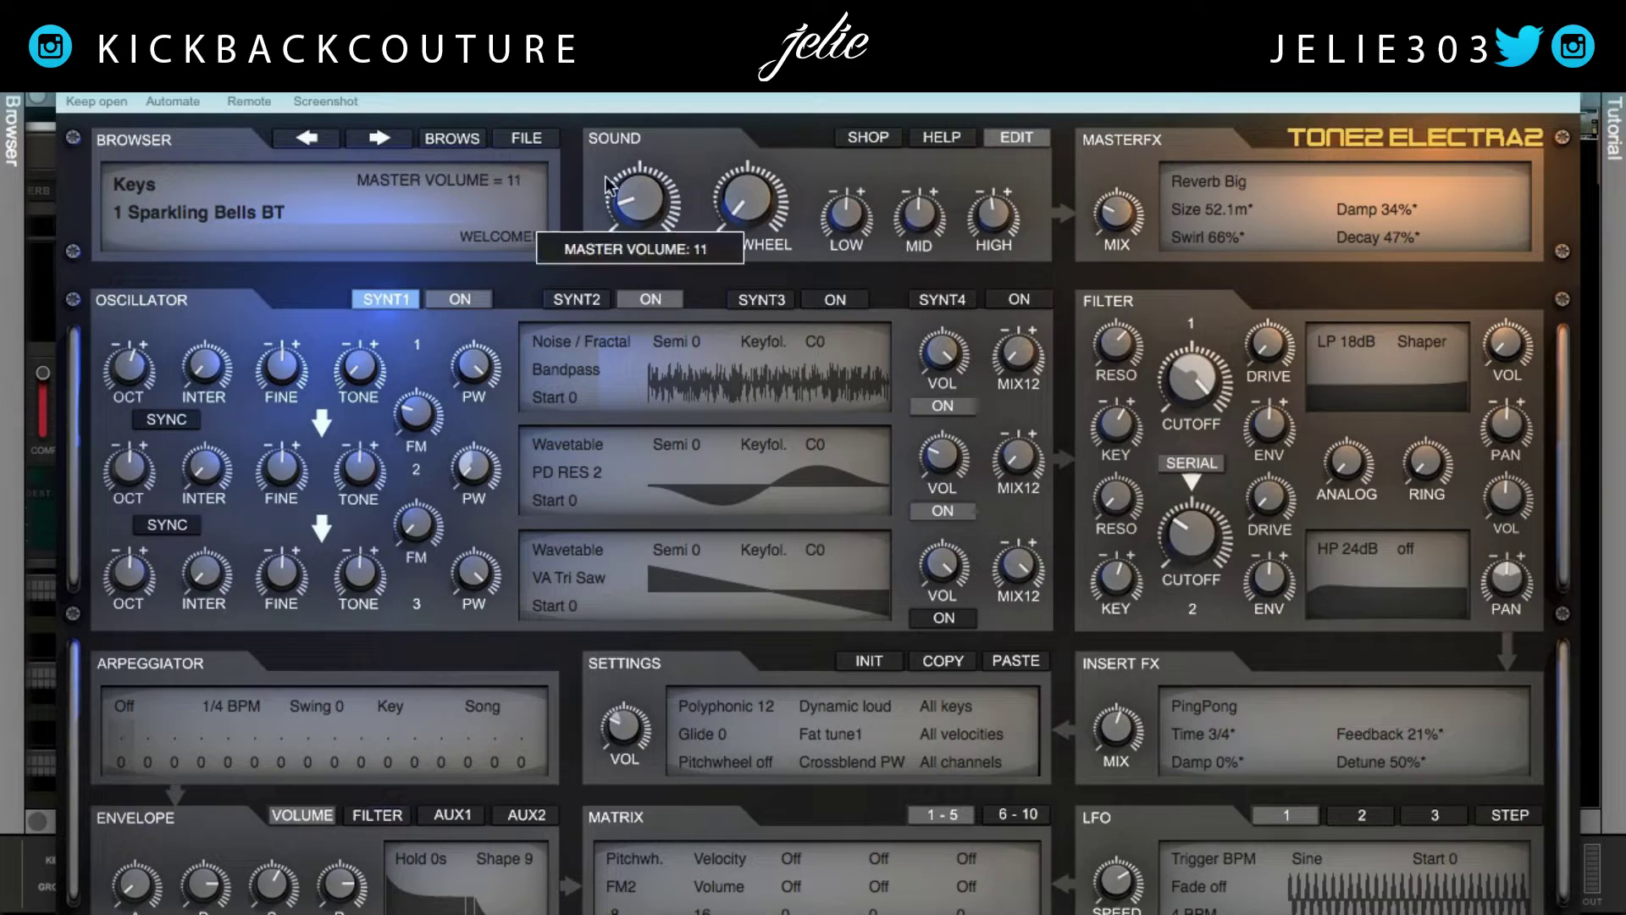
{"action": "left_click_drag", "start_coordinate": [720, 83], "coordinate": [725, 83]}
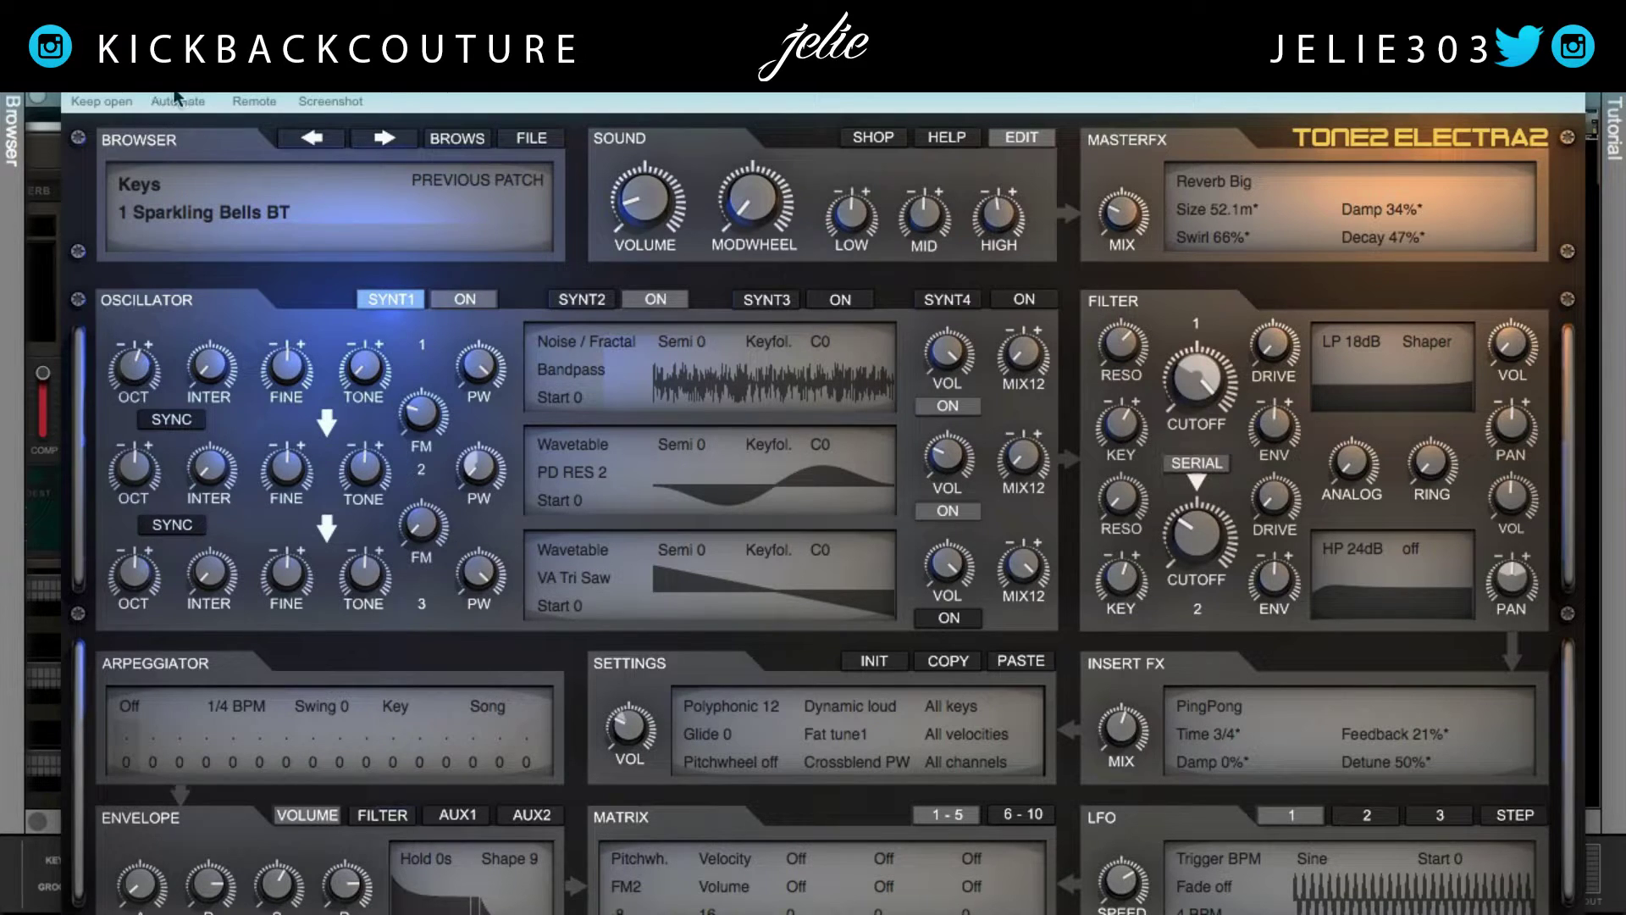
{"action": "left_click", "coordinate": [76, 52]}
Open the VG-SILK plugin panel and create an automation lane for its Character knob.
{"action": "right_click", "coordinate": [532, 752]}
{"action": "left_click", "coordinate": [963, 684]}
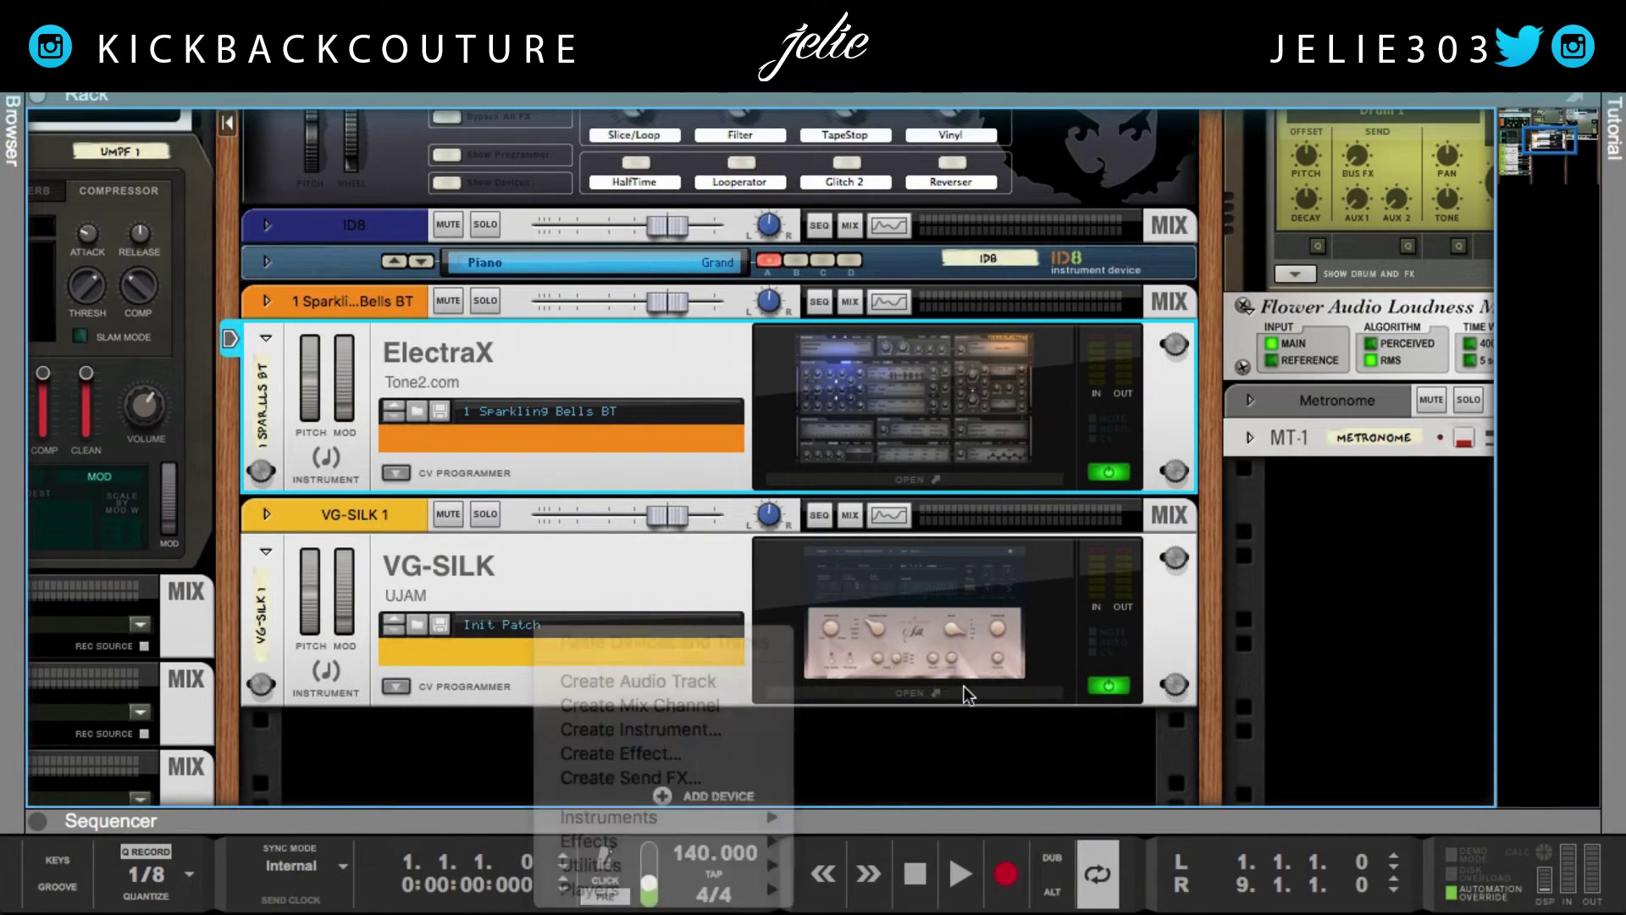
{"action": "left_click", "coordinate": [888, 688]}
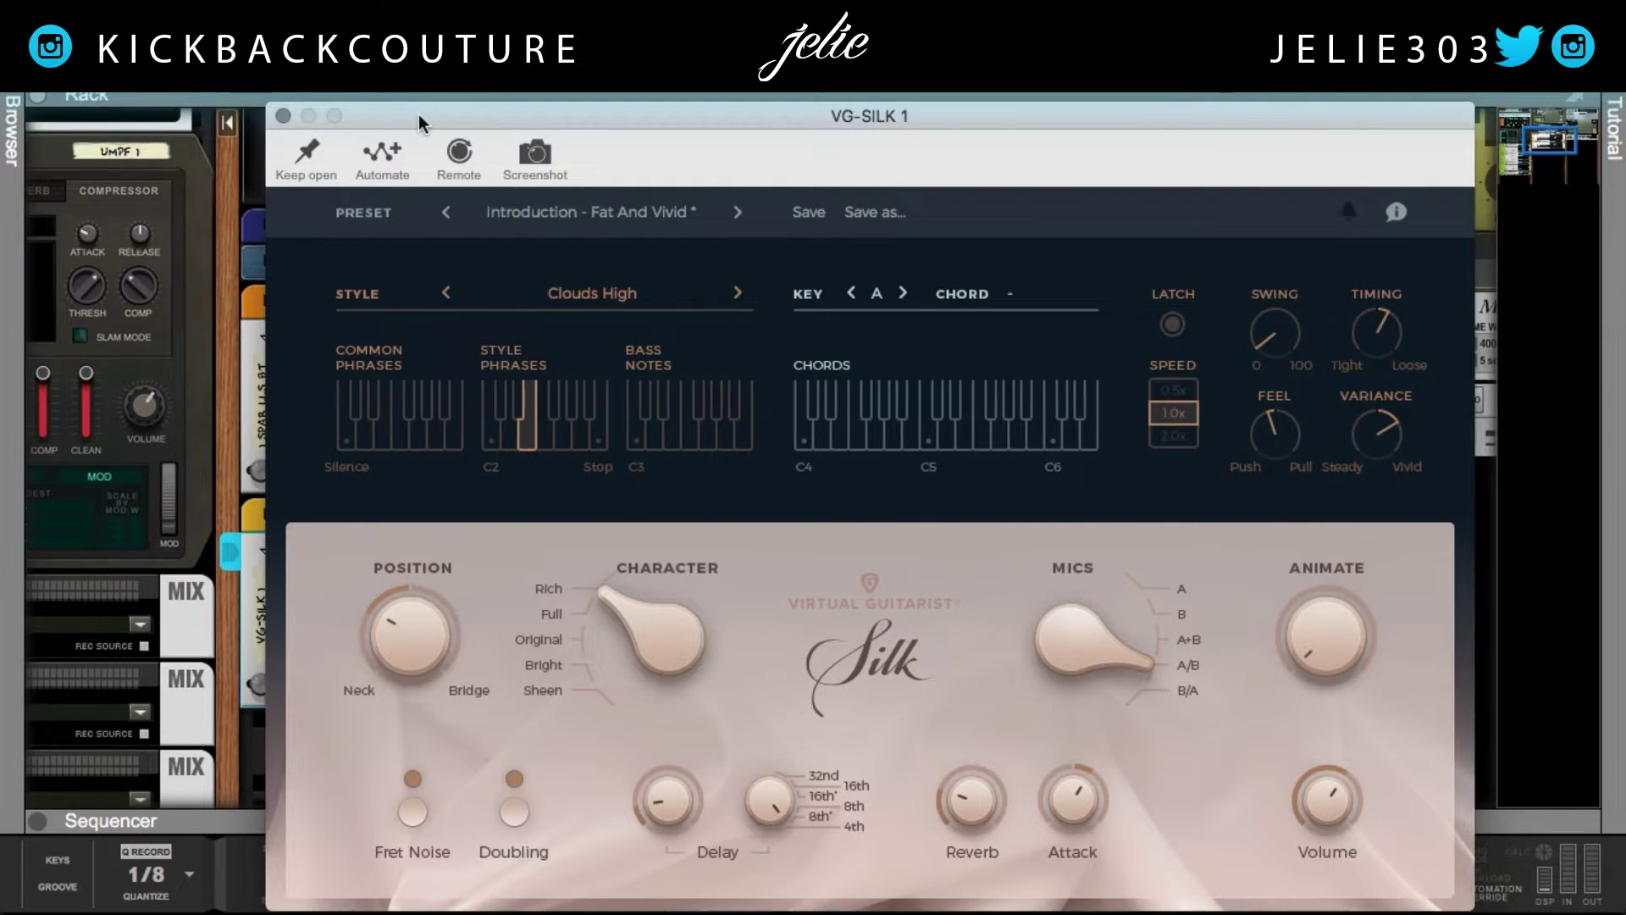
{"action": "left_click_drag", "start_coordinate": [425, 119], "coordinate": [430, 50]}
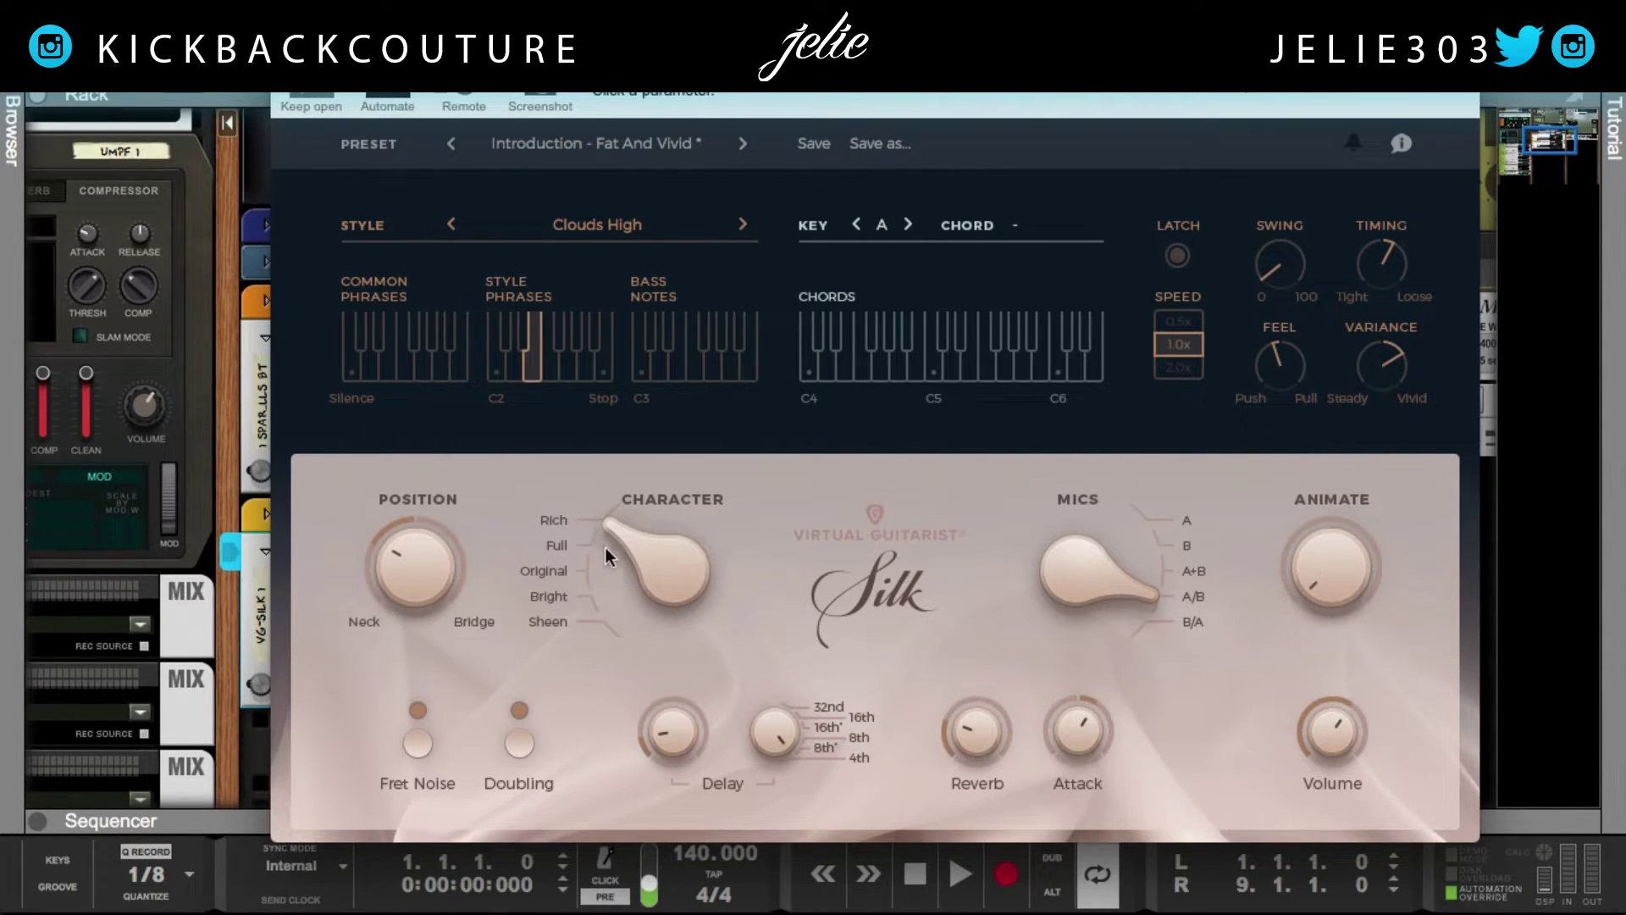
{"action": "left_click", "coordinate": [662, 572], "text": "alt"}
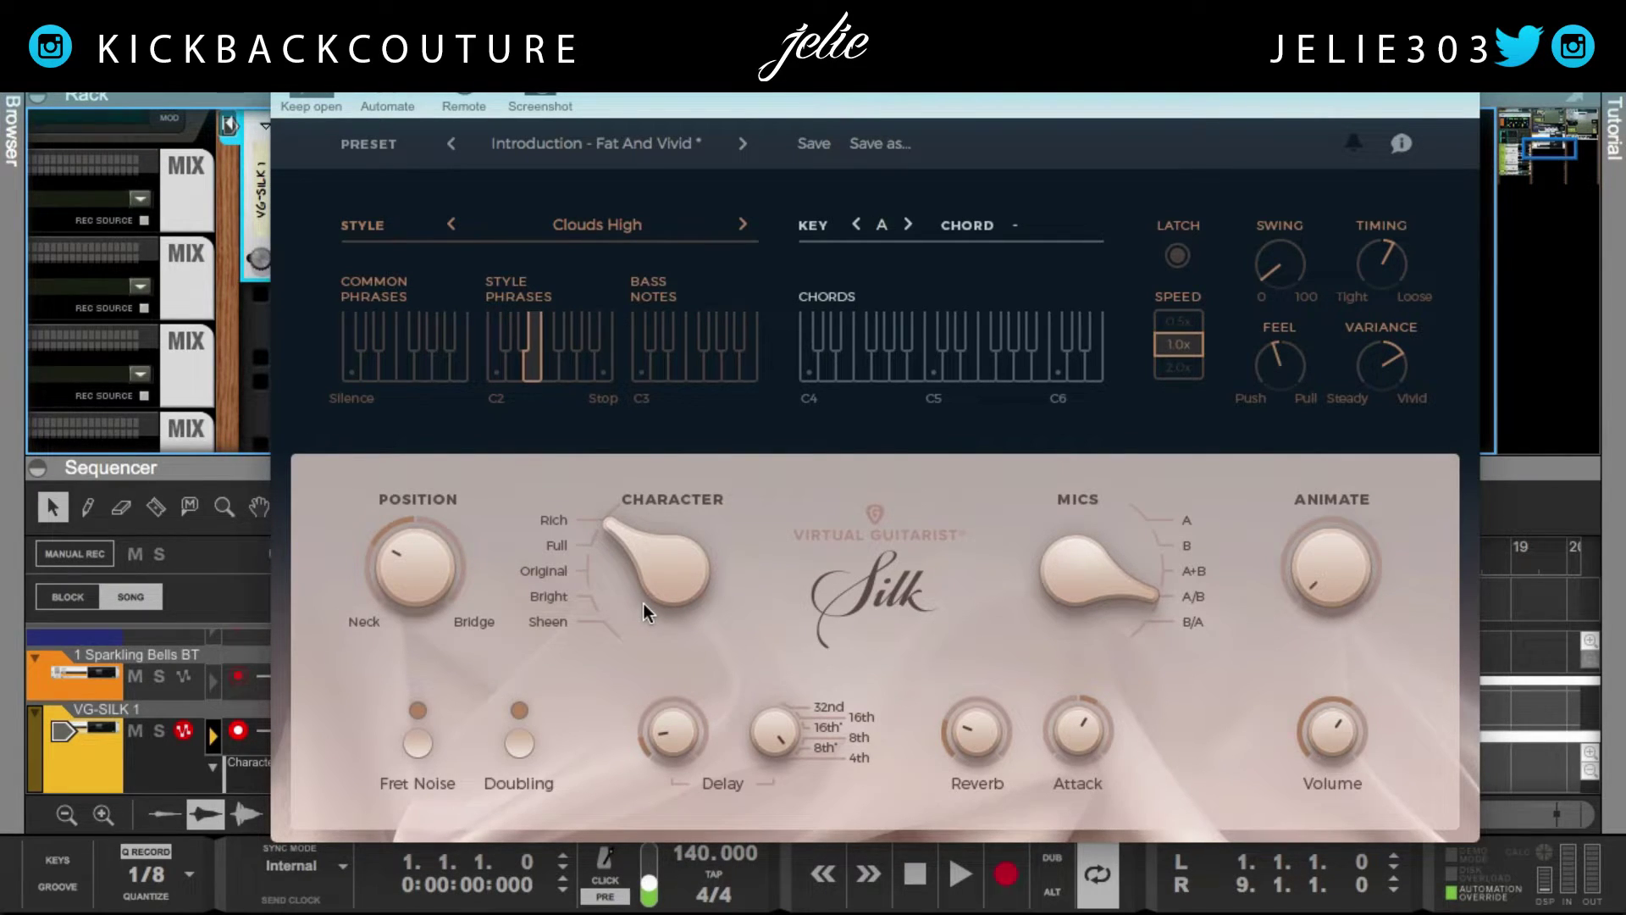
Clear the VG-SILK panel from view and enlarge the sequencer to show the Character automation lane.
{"action": "left_click", "coordinate": [405, 94]}
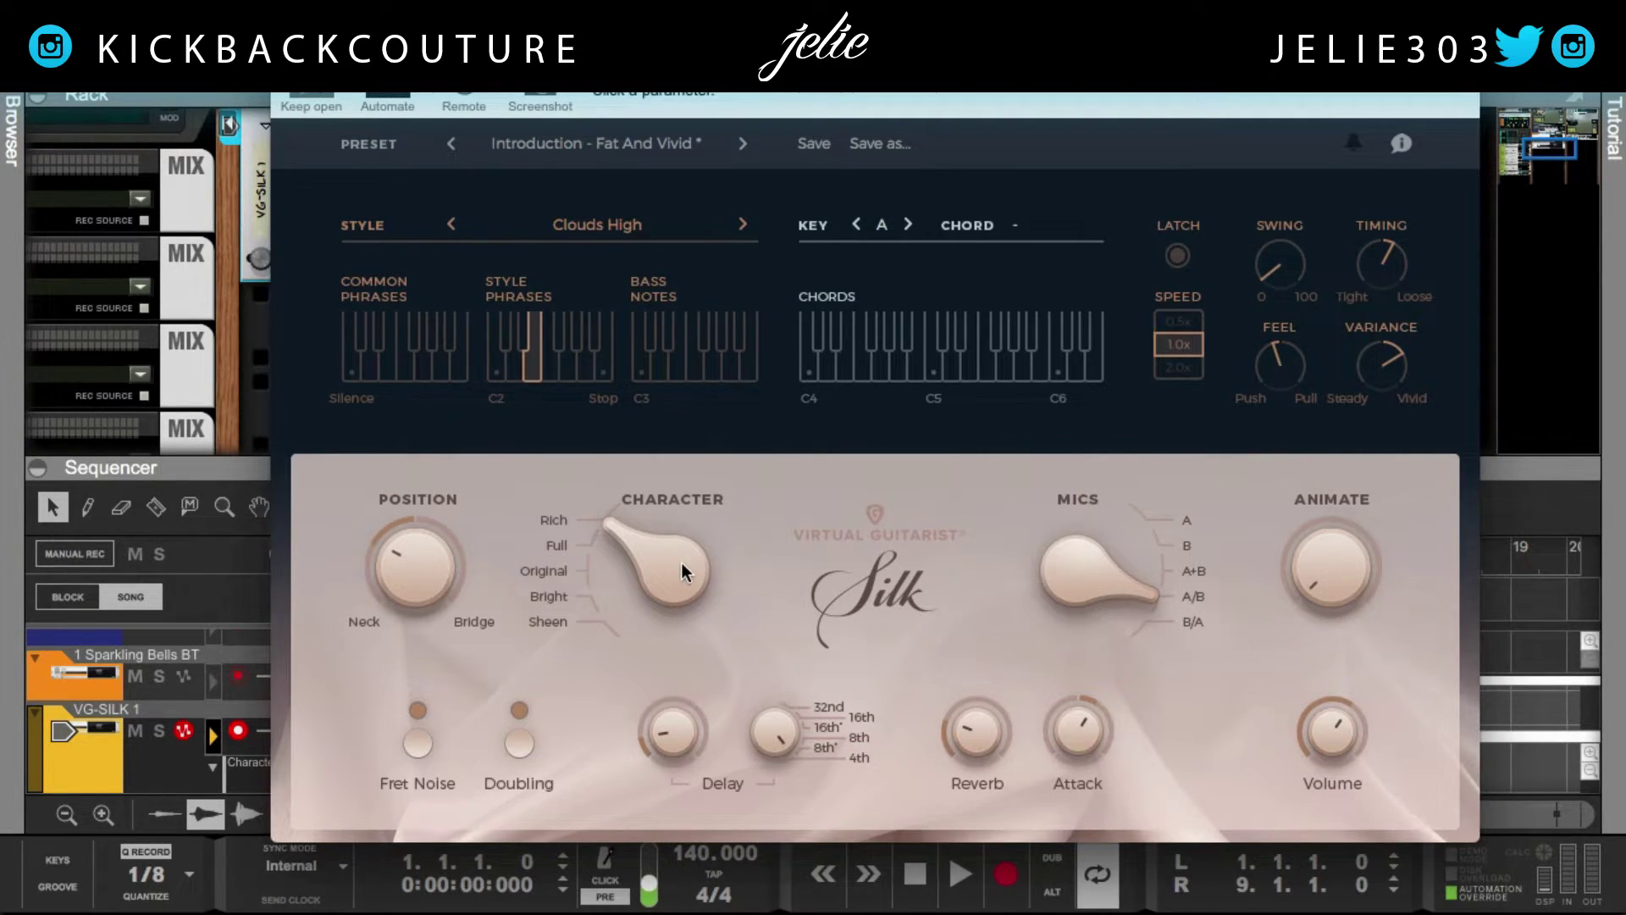
{"action": "left_click_drag", "start_coordinate": [405, 68], "coordinate": [1625, 65]}
{"action": "scroll", "coordinate": [644, 788], "scroll_direction": "down", "scroll_amount": 1}
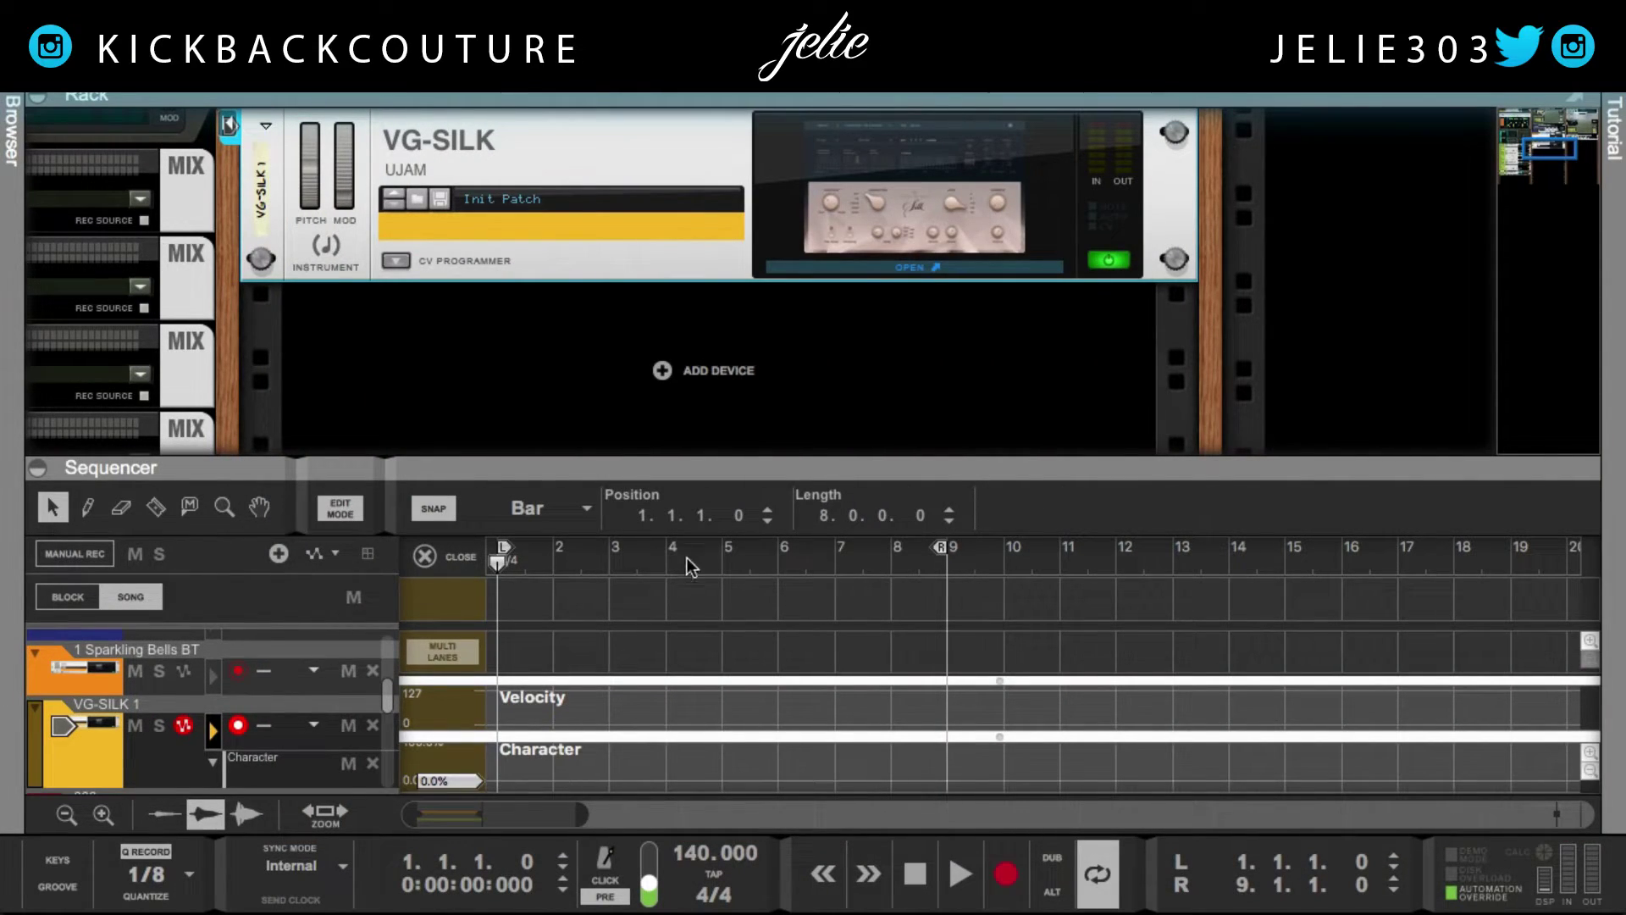
{"action": "left_click_drag", "start_coordinate": [710, 469], "coordinate": [712, 245]}
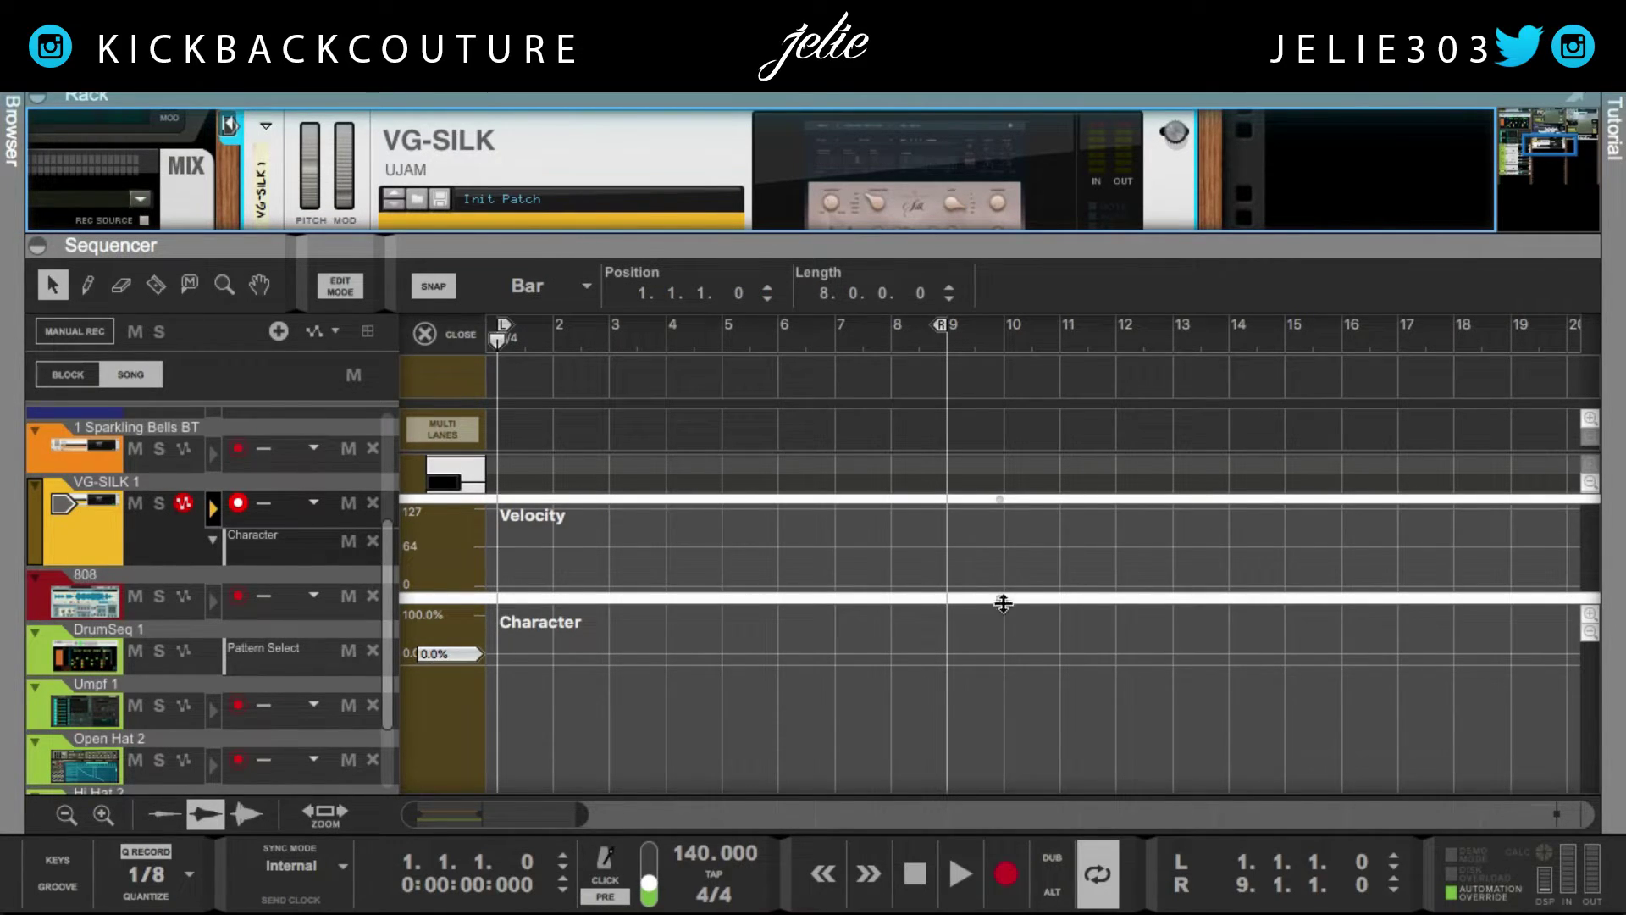
Reopen the 1 Sparkling Bells BT clip and compare its performance automation list with the track parameter automation list.
{"action": "left_click", "coordinate": [424, 334]}
{"action": "double_click", "coordinate": [440, 452]}
{"action": "left_click", "coordinate": [1590, 516]}
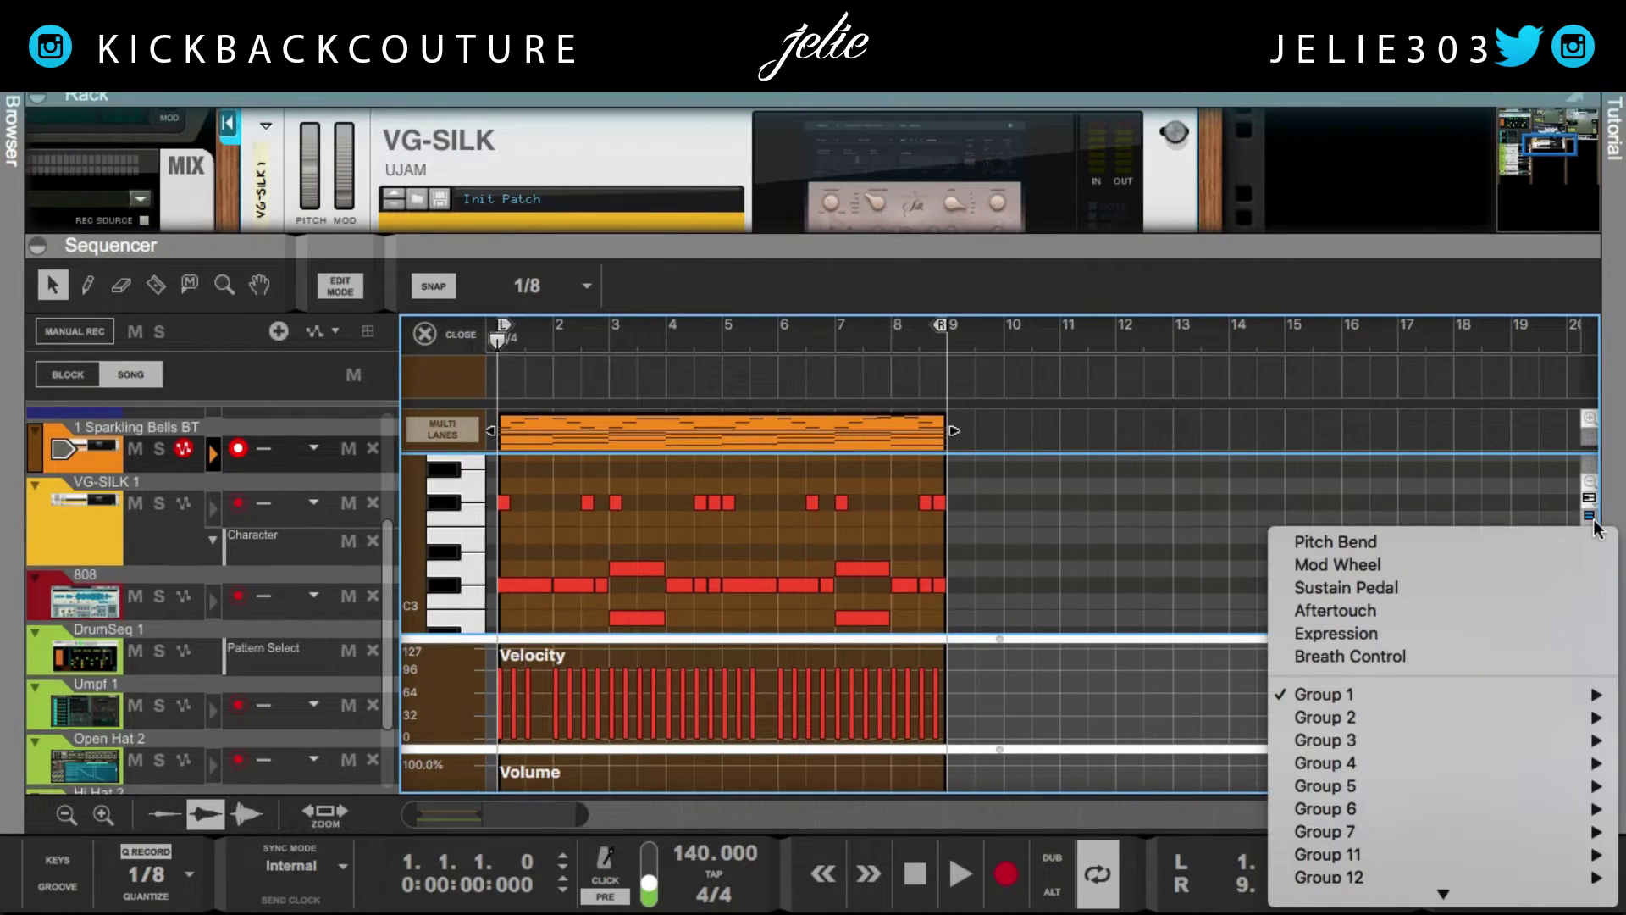
{"action": "left_click", "coordinate": [314, 332]}
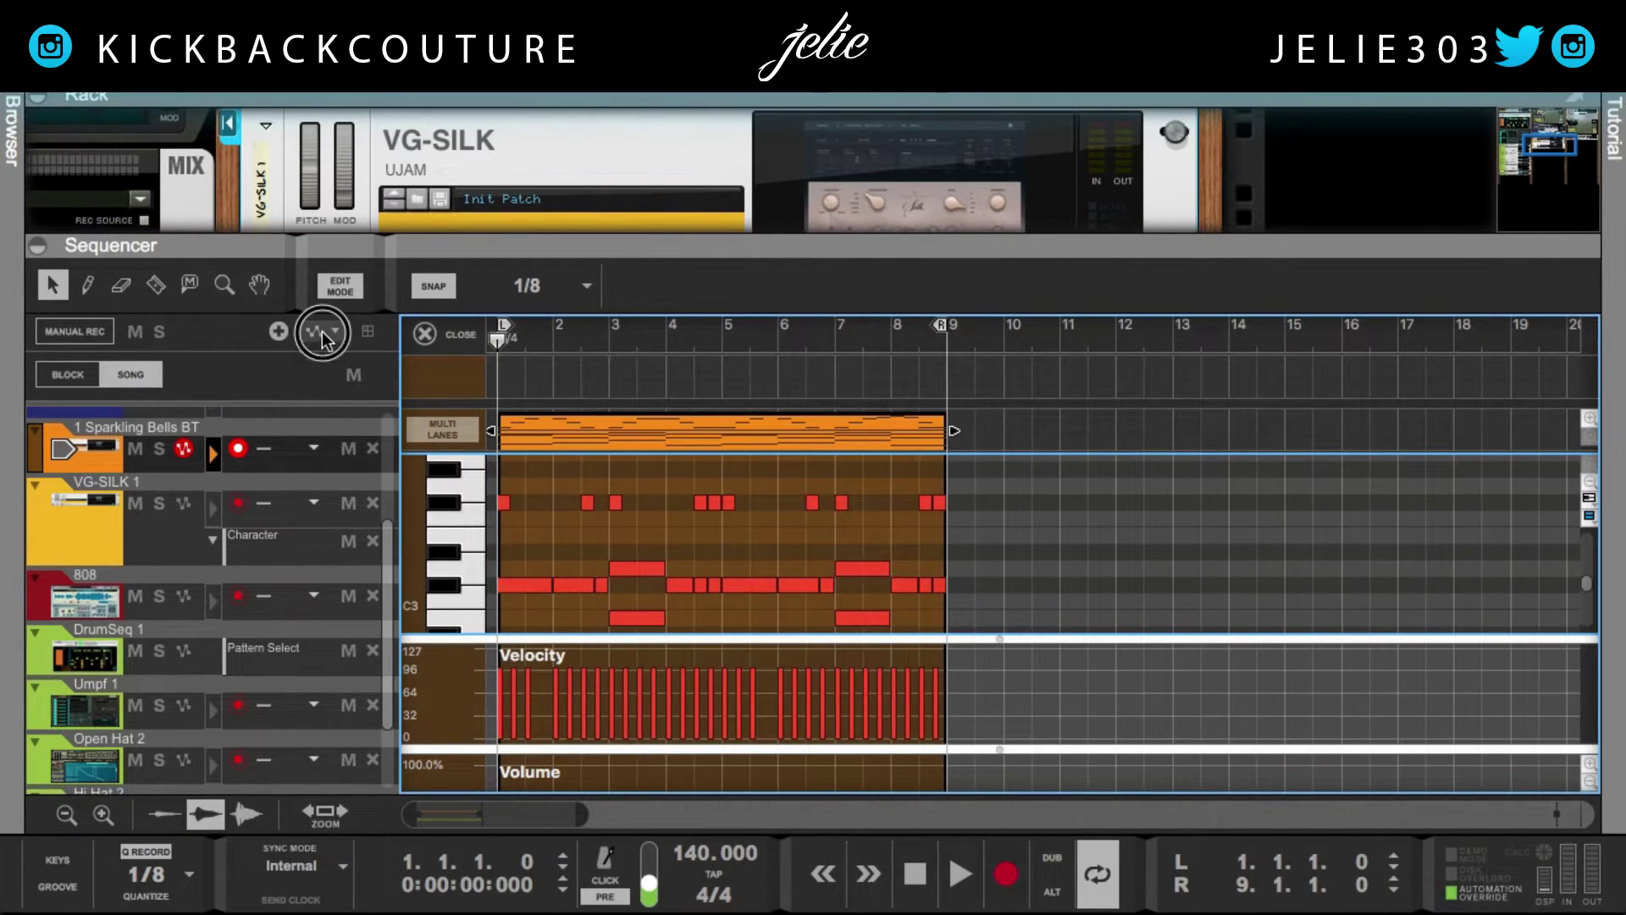
{"action": "left_click", "coordinate": [316, 330]}
{"action": "scroll", "coordinate": [404, 713], "scroll_direction": "down", "scroll_amount": 5}
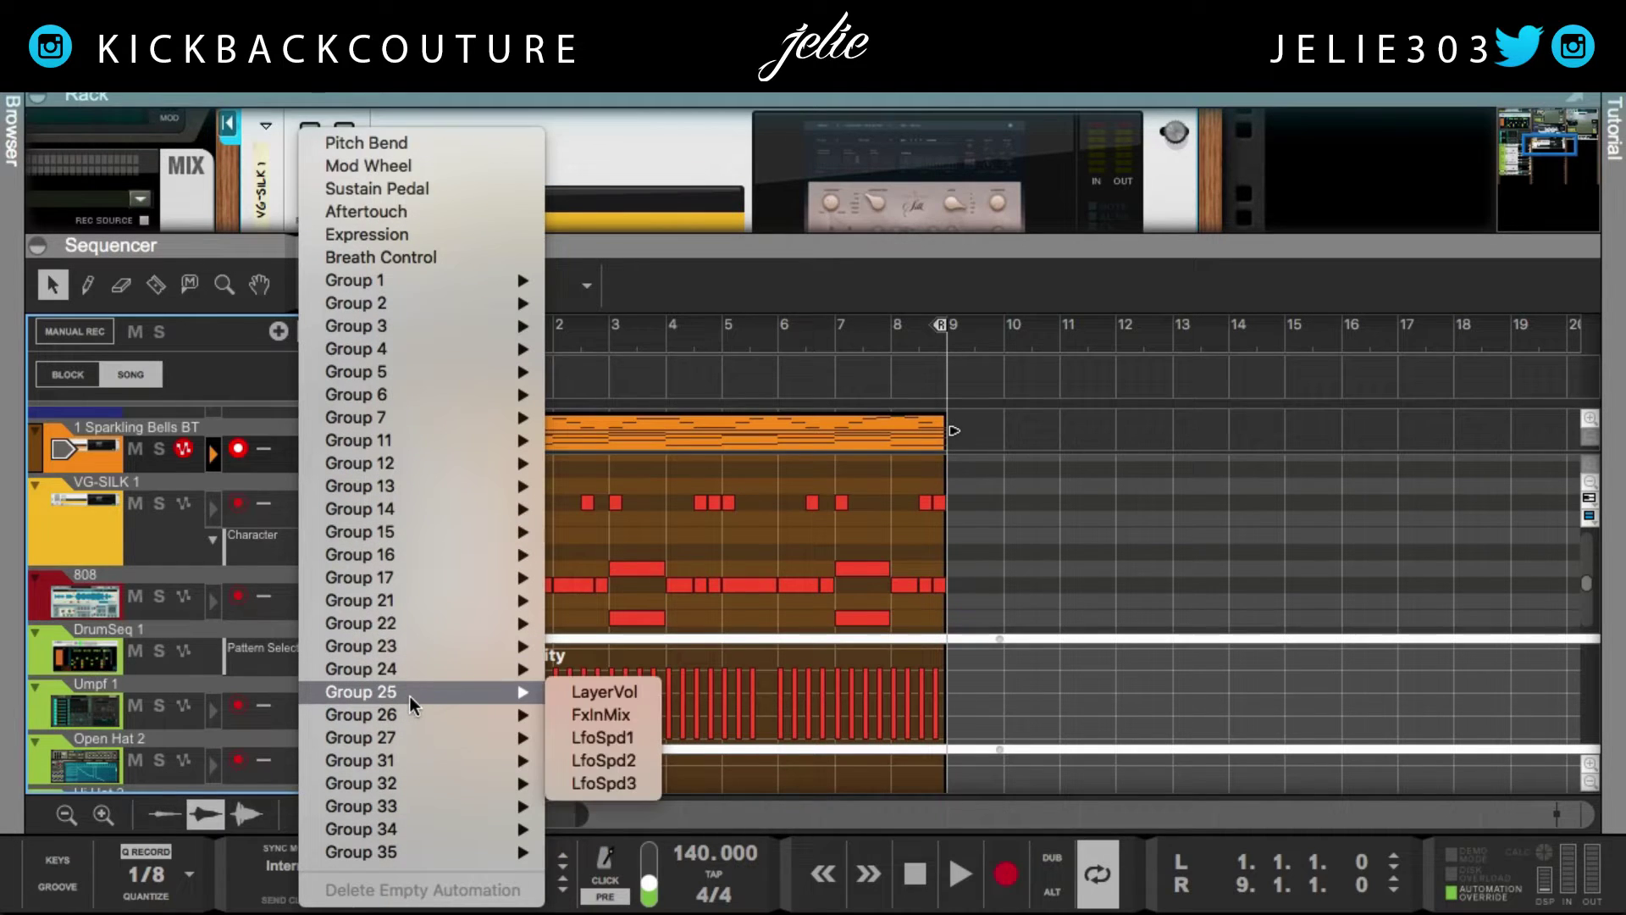
{"action": "left_click", "coordinate": [1105, 513]}
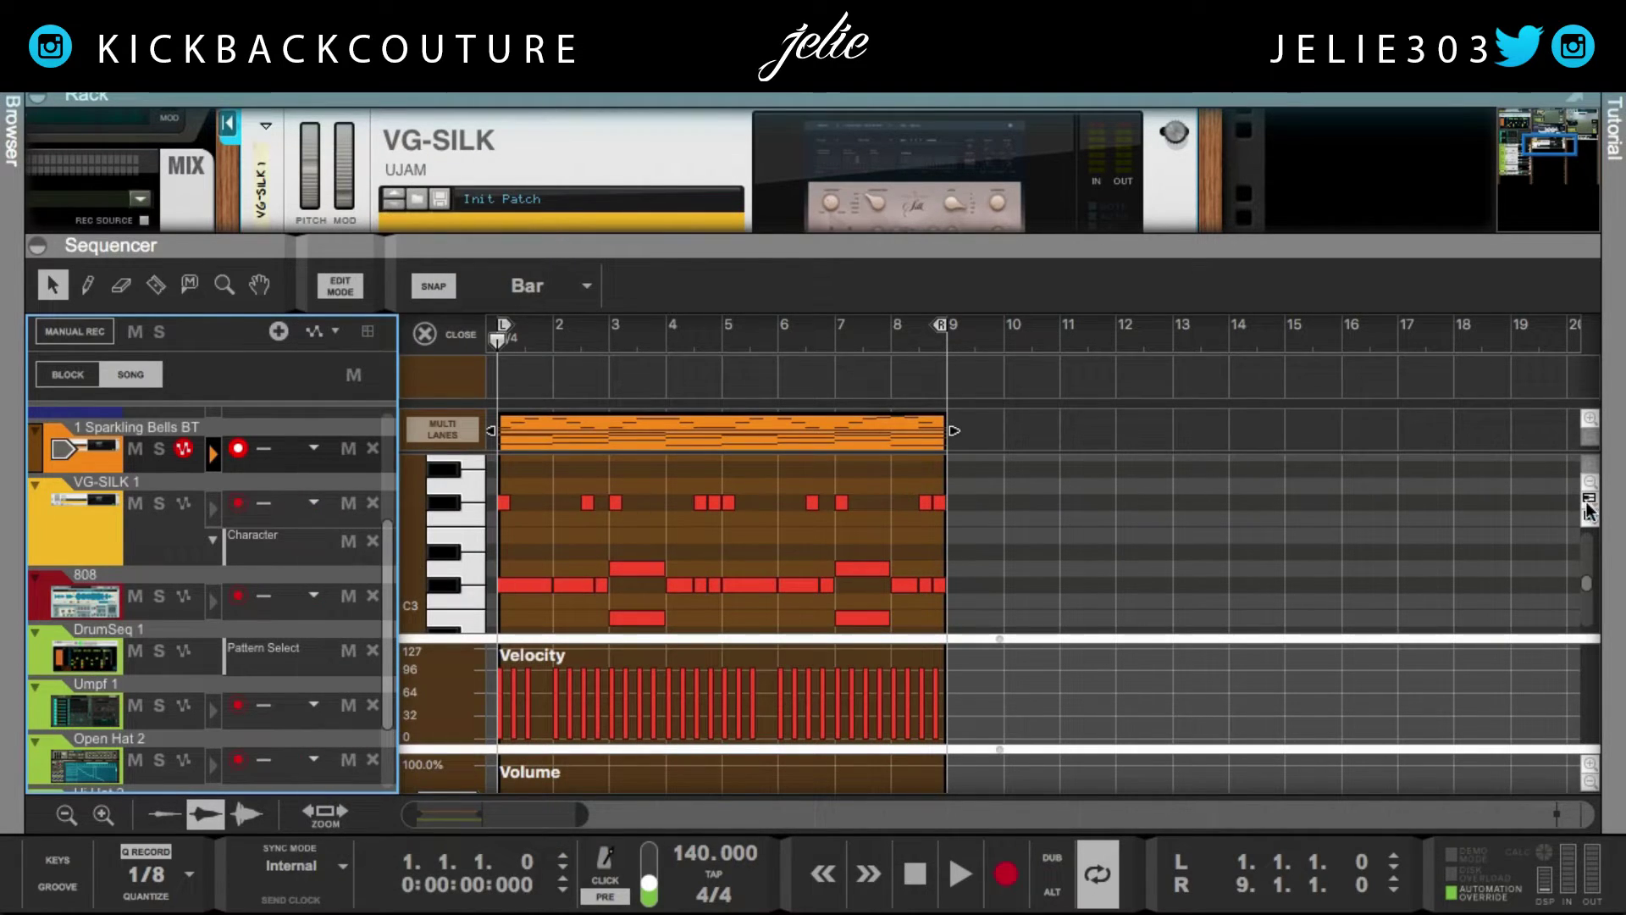
{"action": "left_click", "coordinate": [1592, 515]}
{"action": "left_click", "coordinate": [315, 332]}
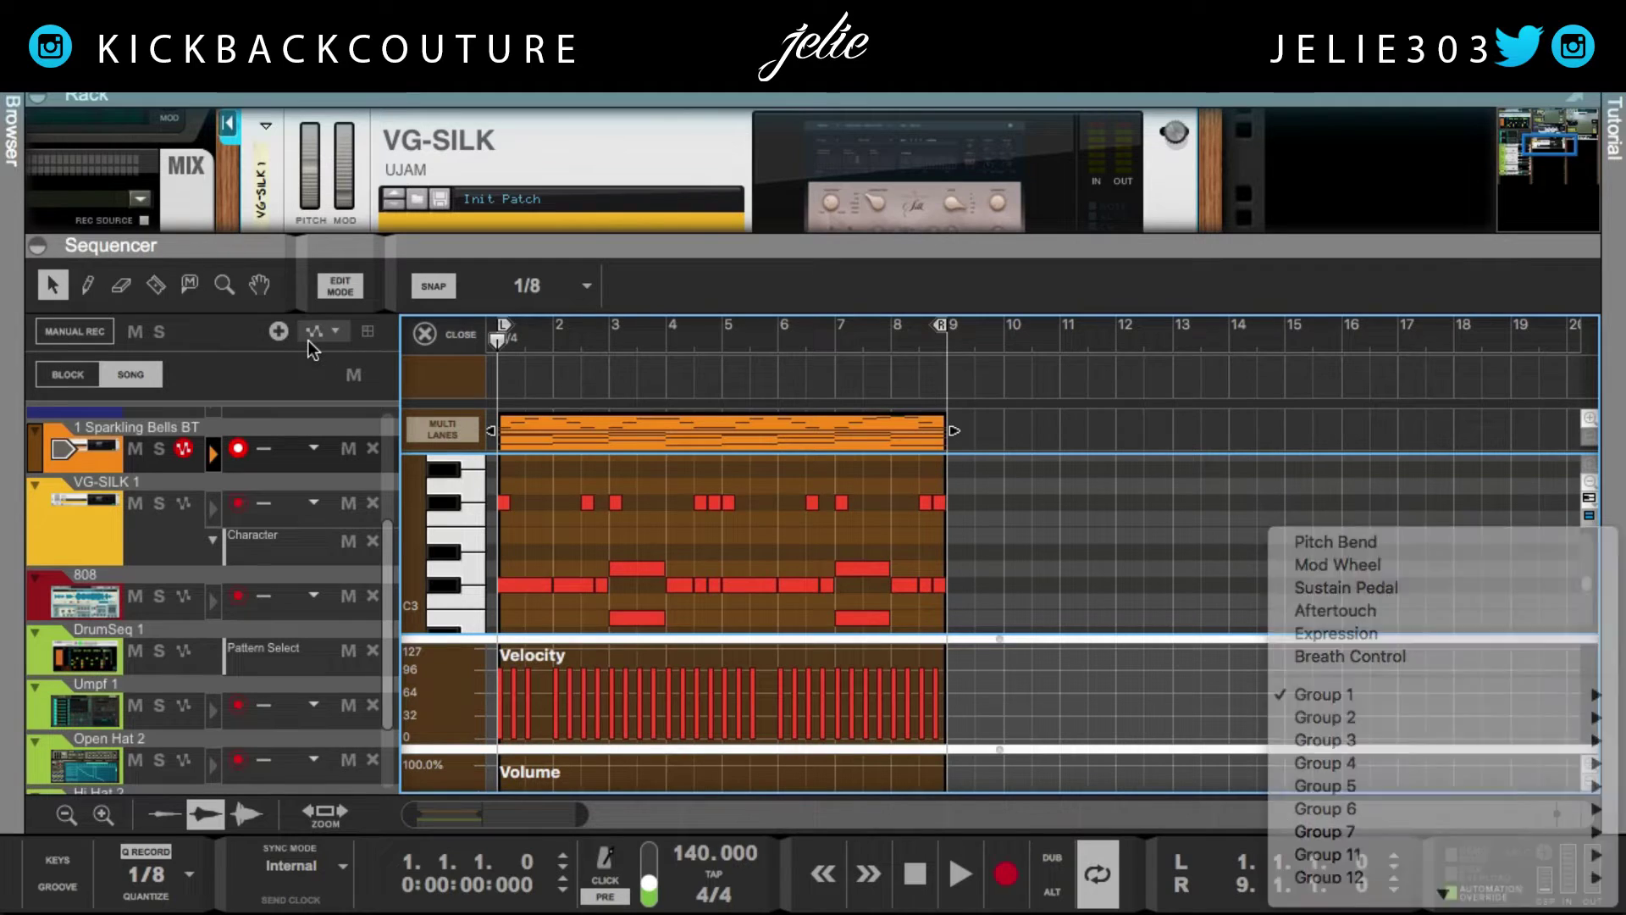
{"action": "left_click", "coordinate": [317, 332]}
{"action": "scroll", "coordinate": [456, 563], "scroll_direction": "down", "scroll_amount": 5}
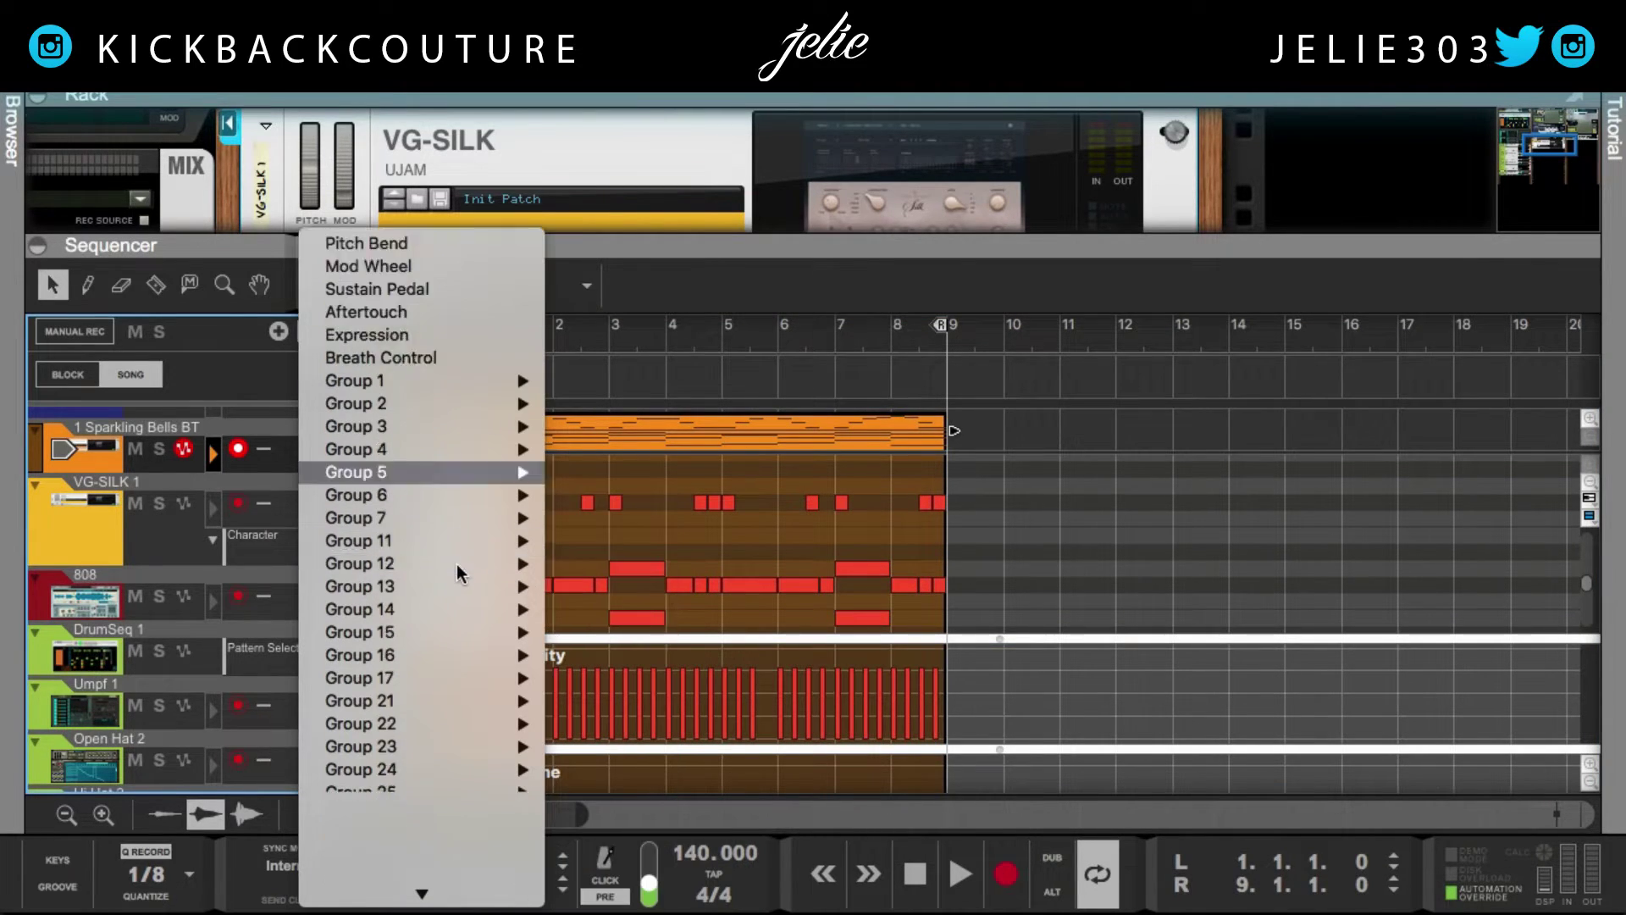
{"action": "left_click", "coordinate": [1139, 476]}
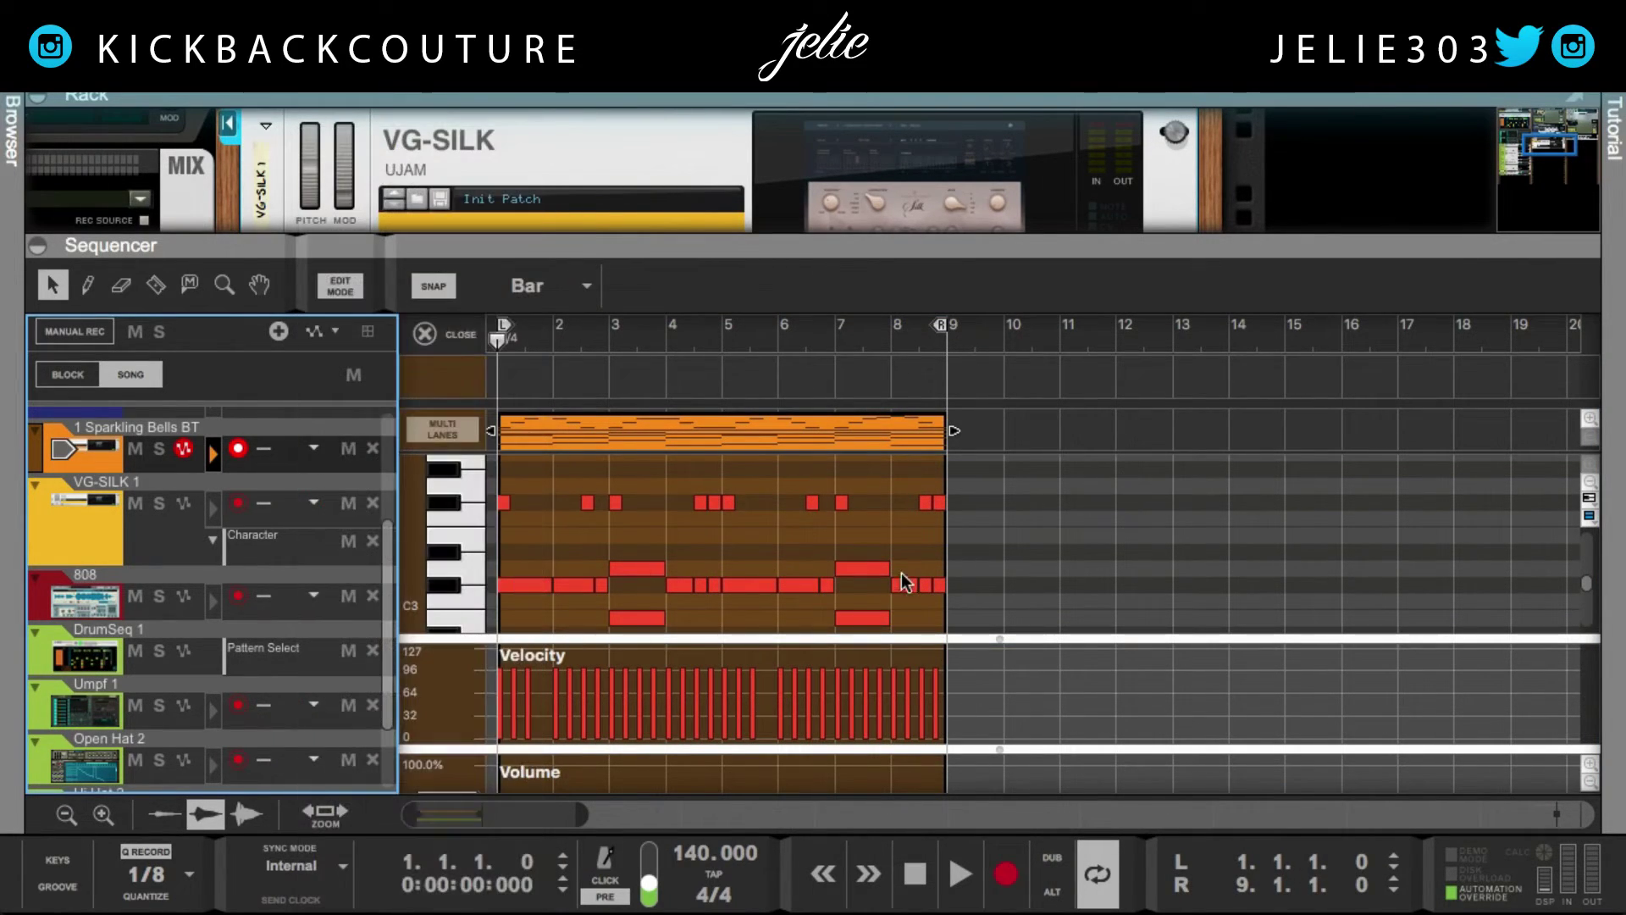
Maximize the sequencer and close the clip editor to return to the arrangement.
{"action": "scroll", "coordinate": [657, 561], "scroll_direction": "up", "scroll_amount": 3}
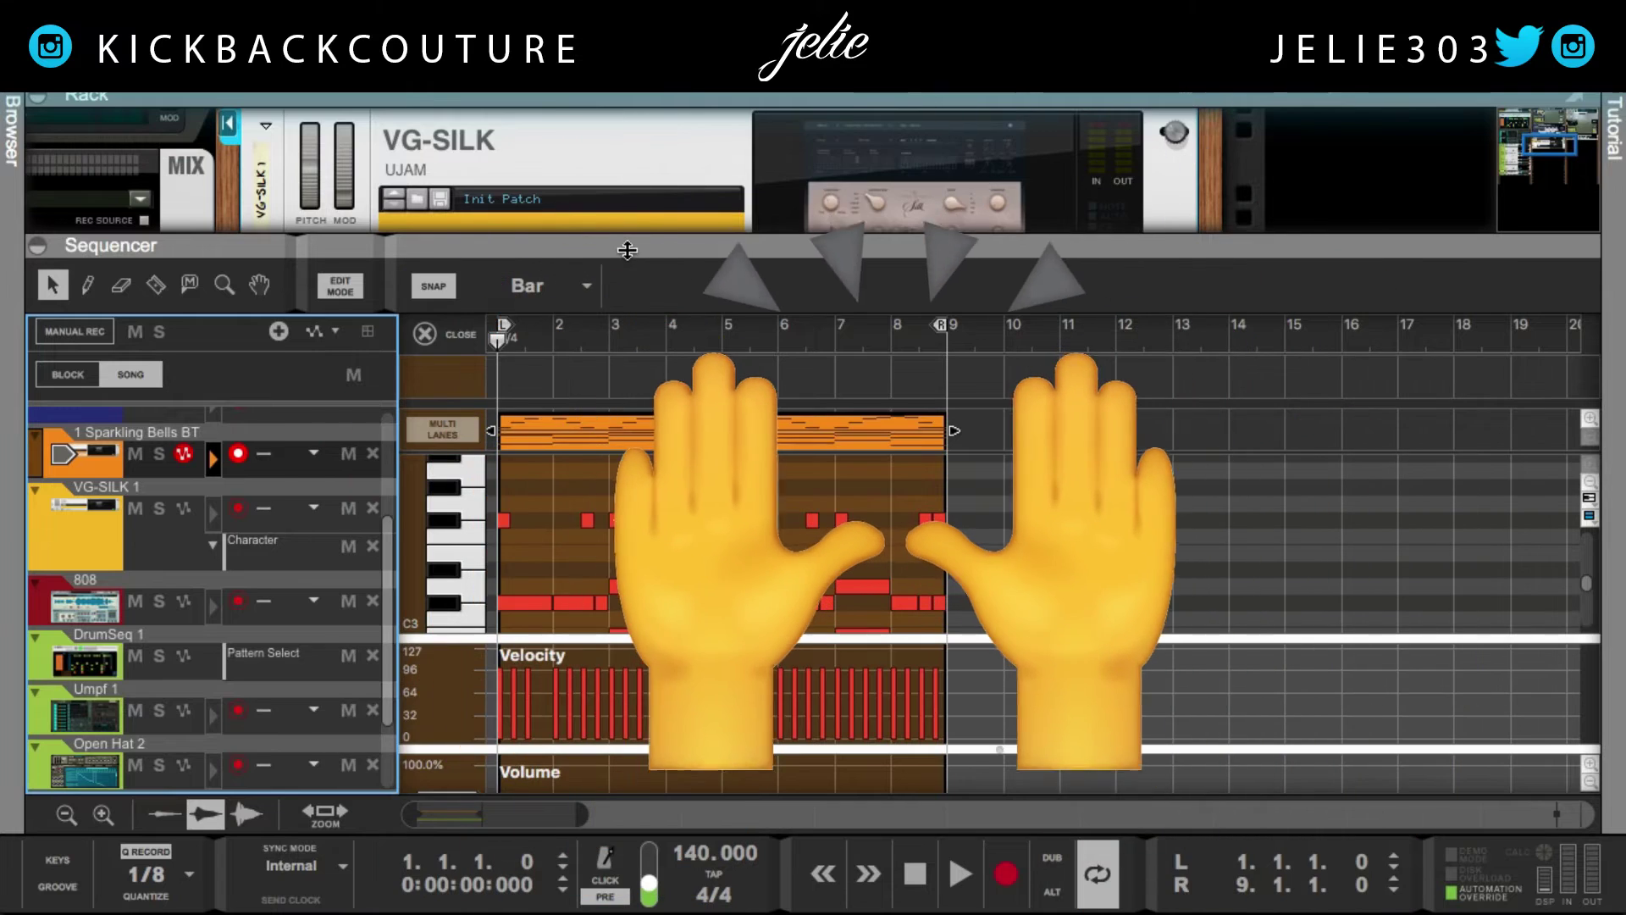
{"action": "double_click", "coordinate": [627, 250]}
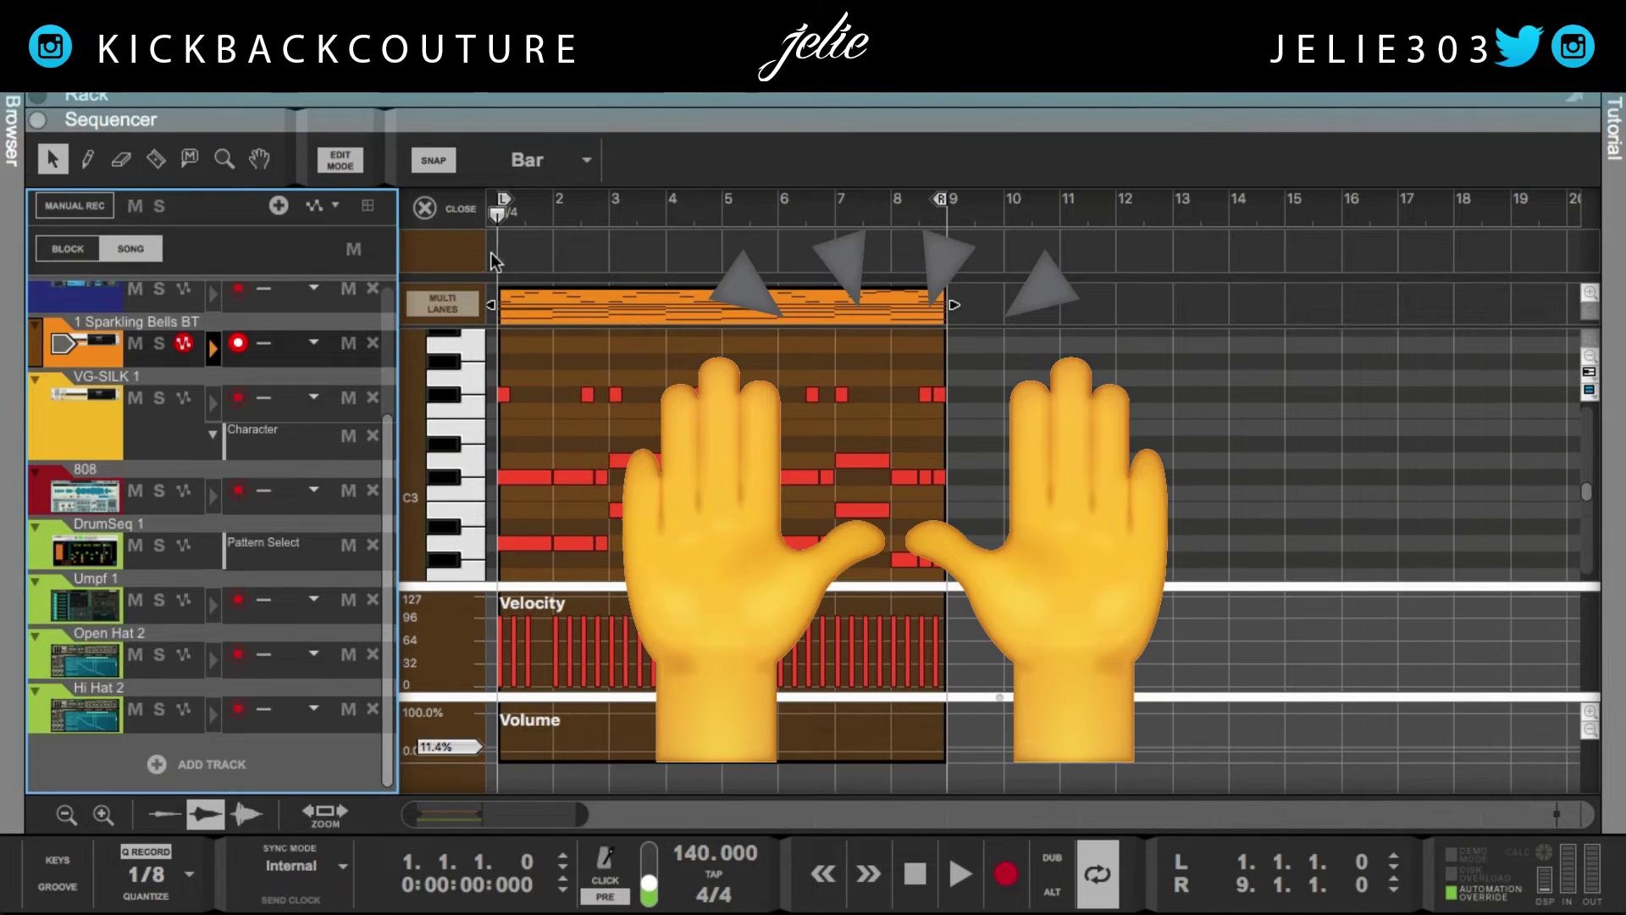
{"action": "left_click", "coordinate": [426, 207]}
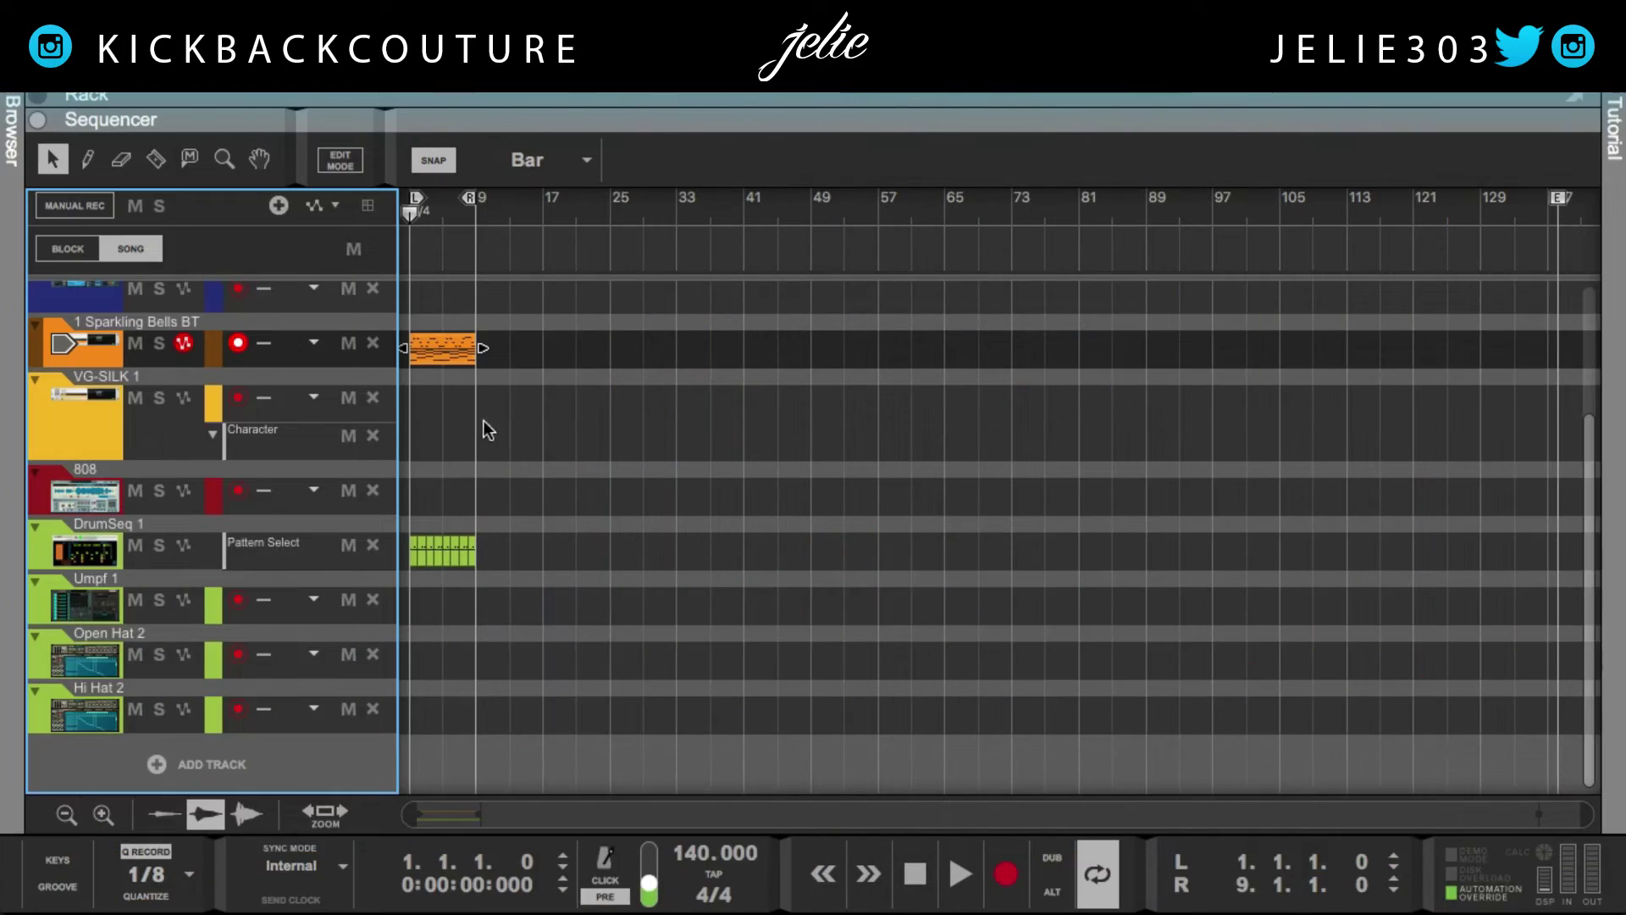
Create an automation lane for the Position knob of the VG-SILK plugin.
{"action": "left_click", "coordinate": [482, 424]}
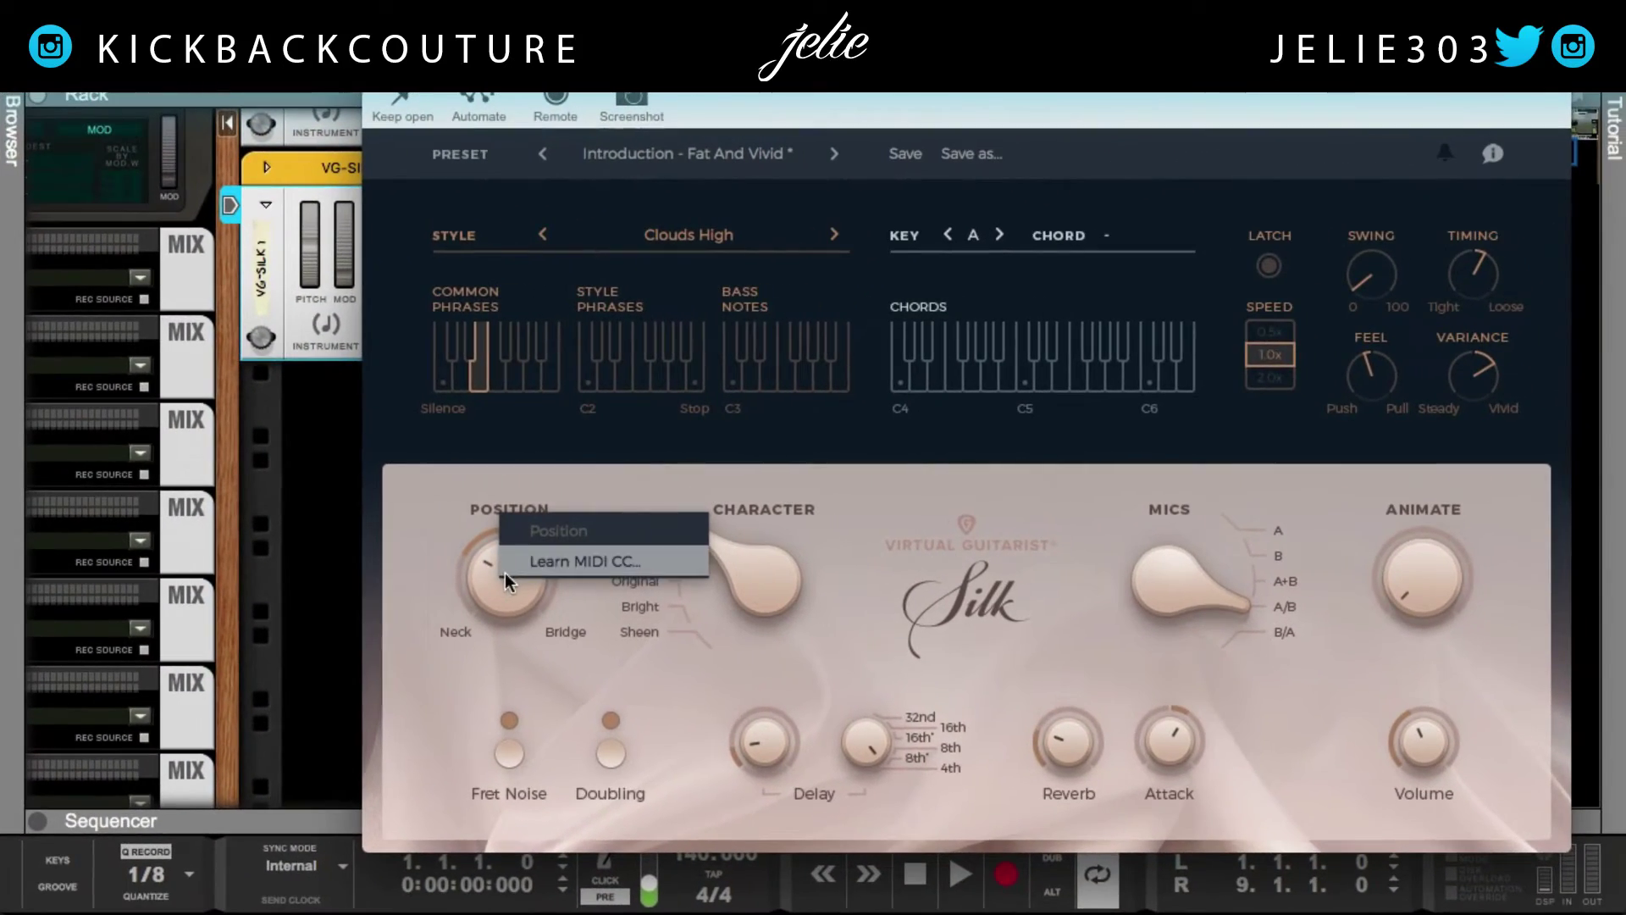
{"action": "left_click", "coordinate": [473, 520]}
{"action": "left_click", "coordinate": [478, 103]}
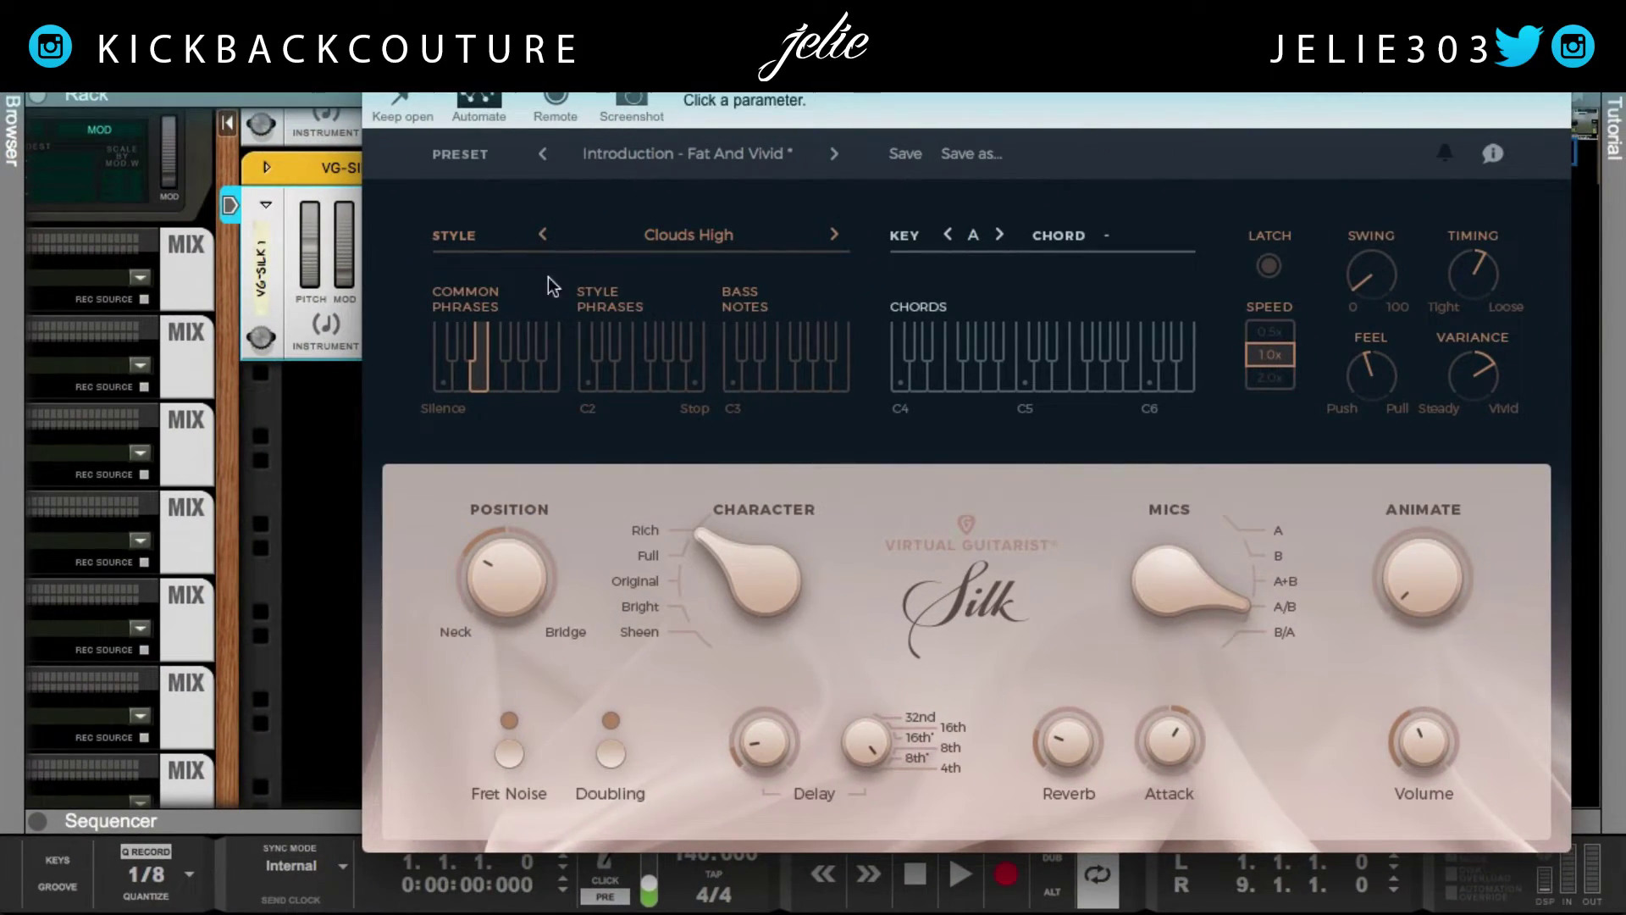
{"action": "left_click", "coordinate": [506, 571]}
Clear the VG-SILK panel from view, enlarge the sequencer and draw an 8-bar automation clip at bar 1 in the Position lane.
{"action": "left_click_drag", "start_coordinate": [763, 72], "coordinate": [1625, 78]}
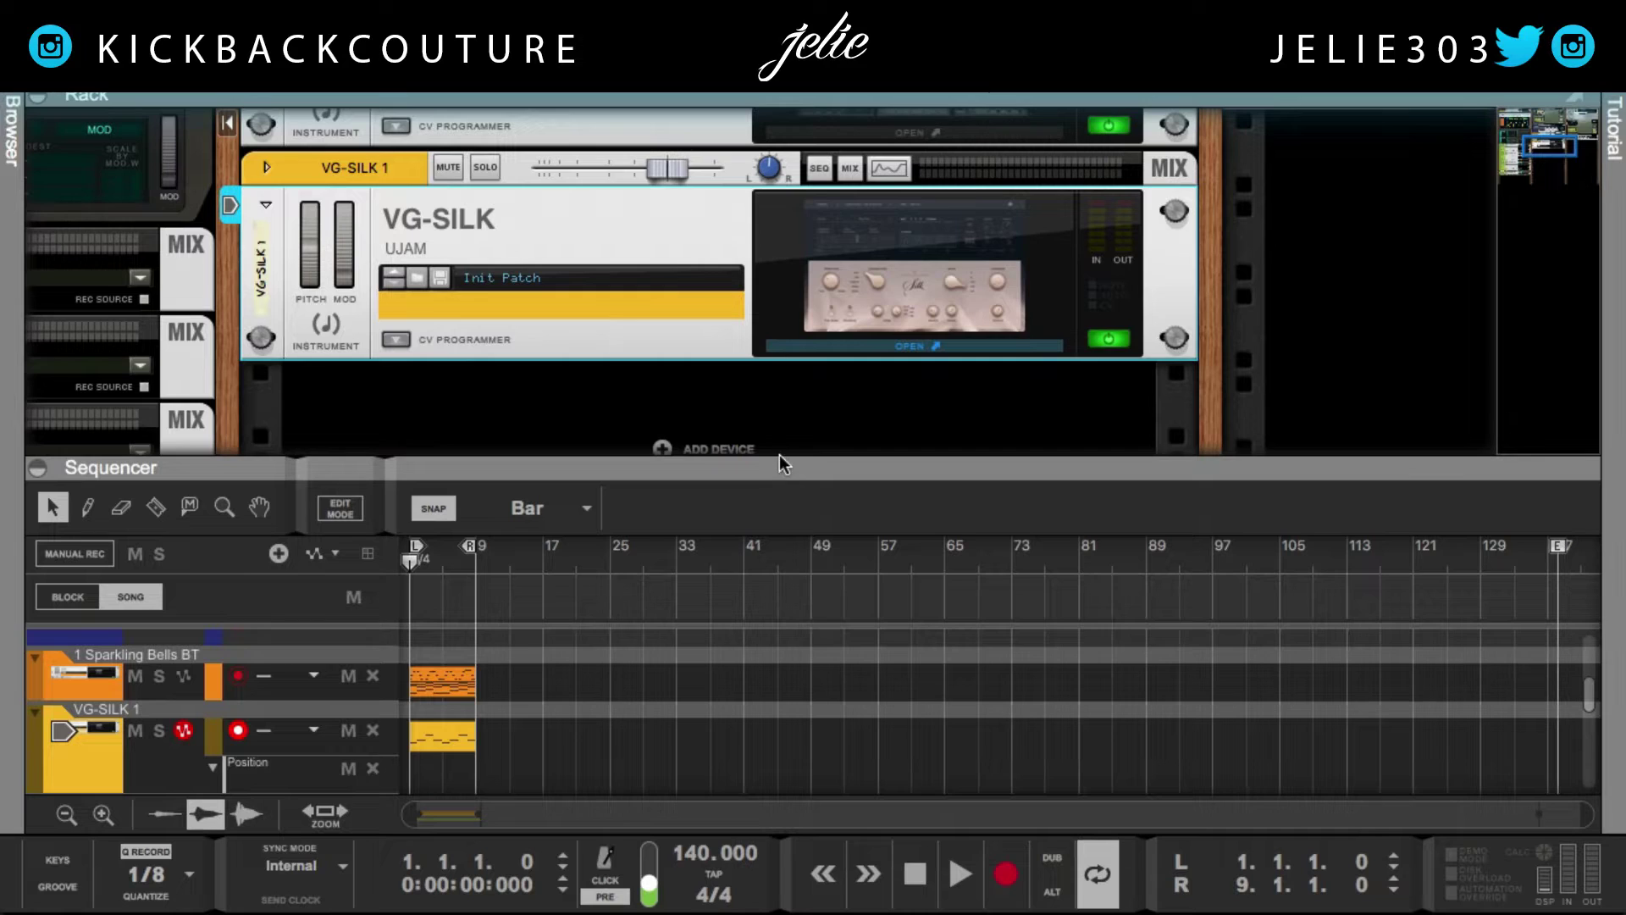
{"action": "left_click_drag", "start_coordinate": [773, 464], "coordinate": [769, 422]}
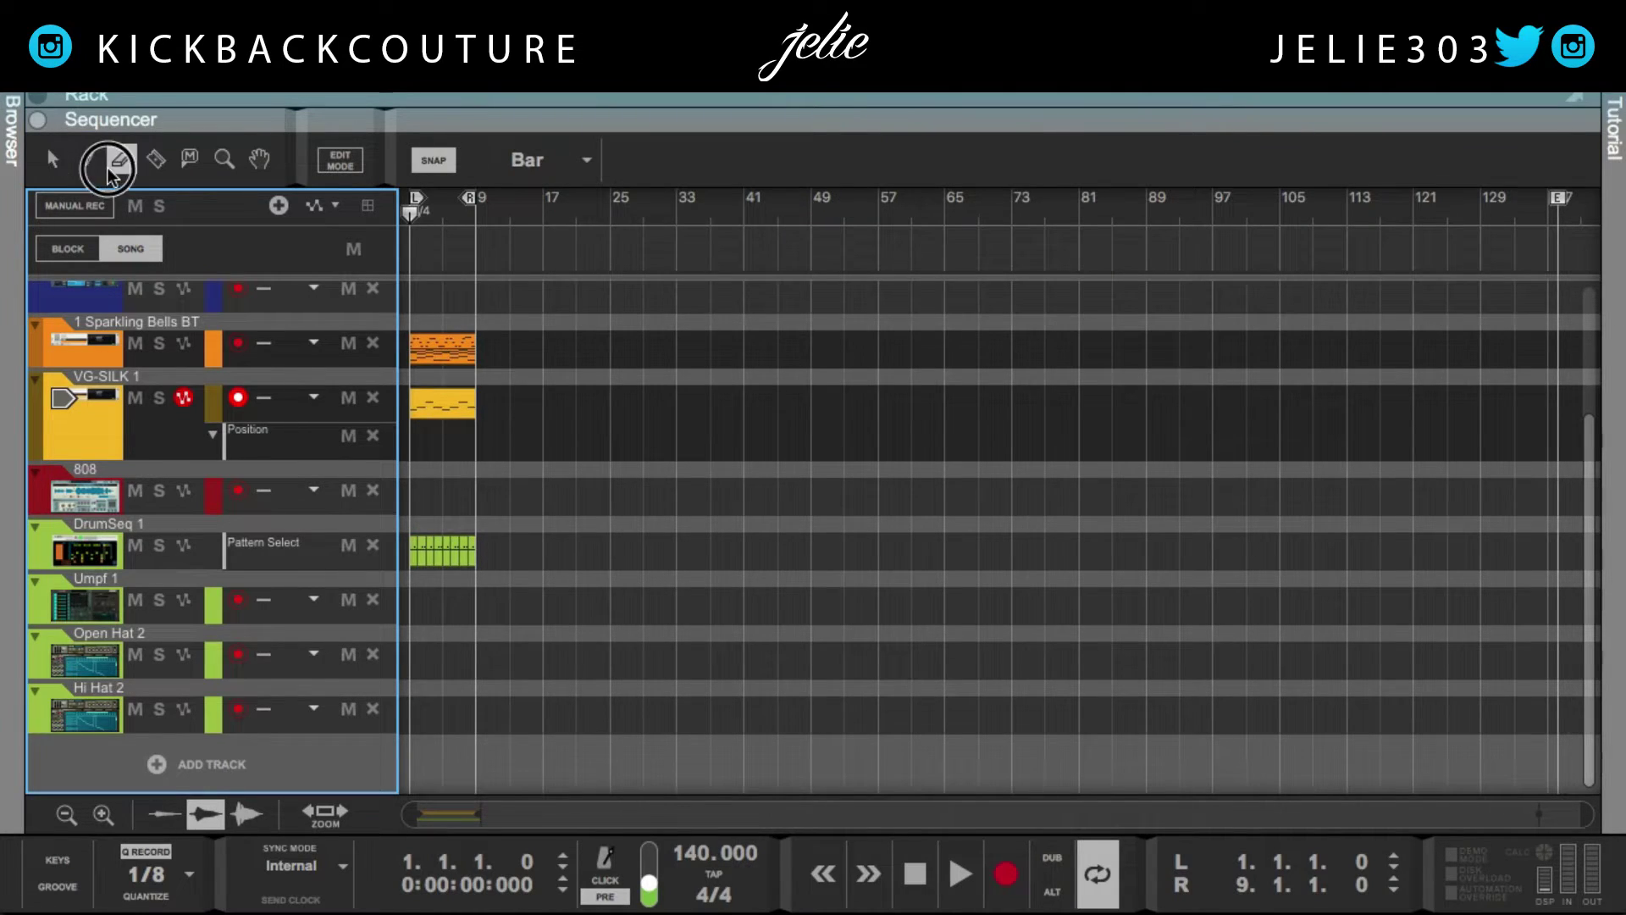
{"action": "left_click", "coordinate": [106, 170]}
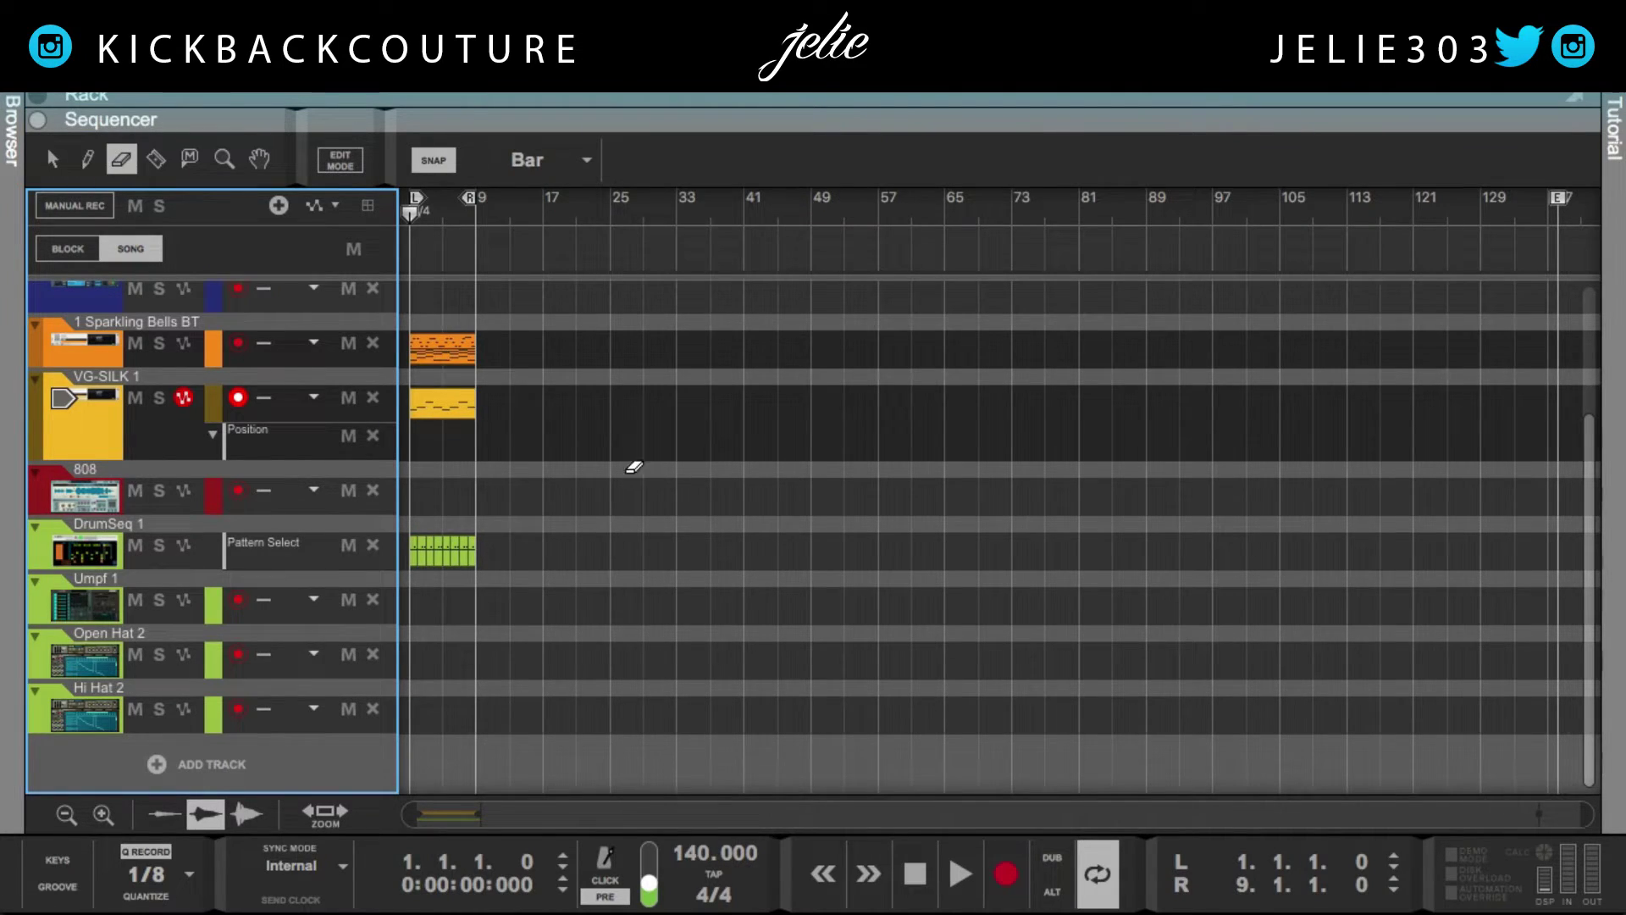
{"action": "left_click", "coordinate": [422, 434]}
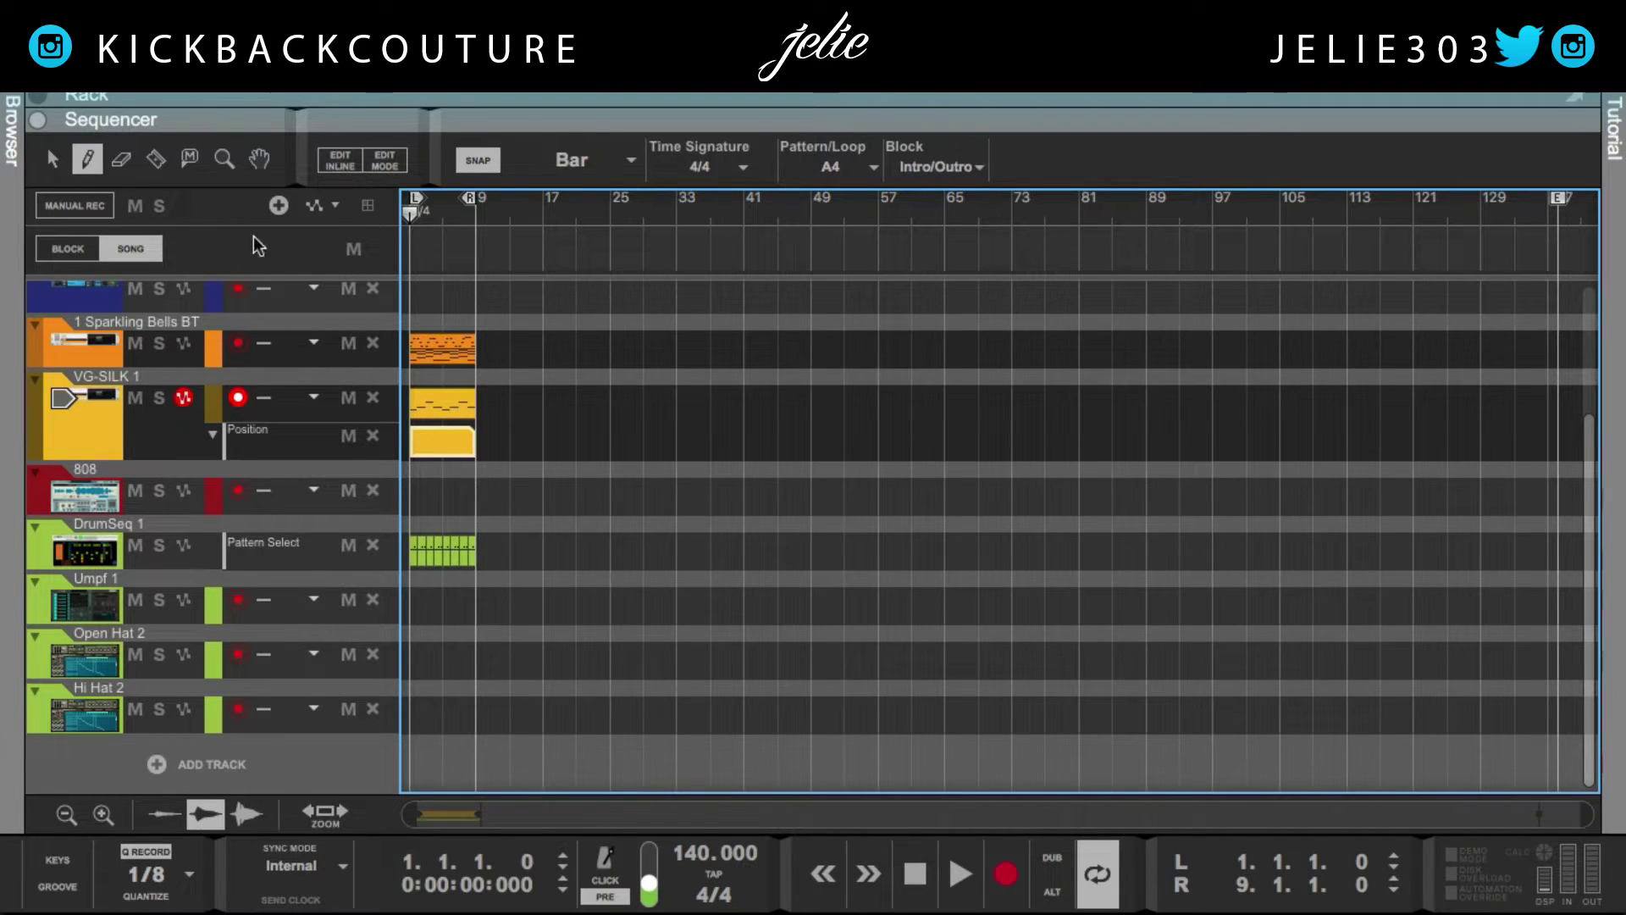
{"action": "left_click", "coordinate": [52, 158]}
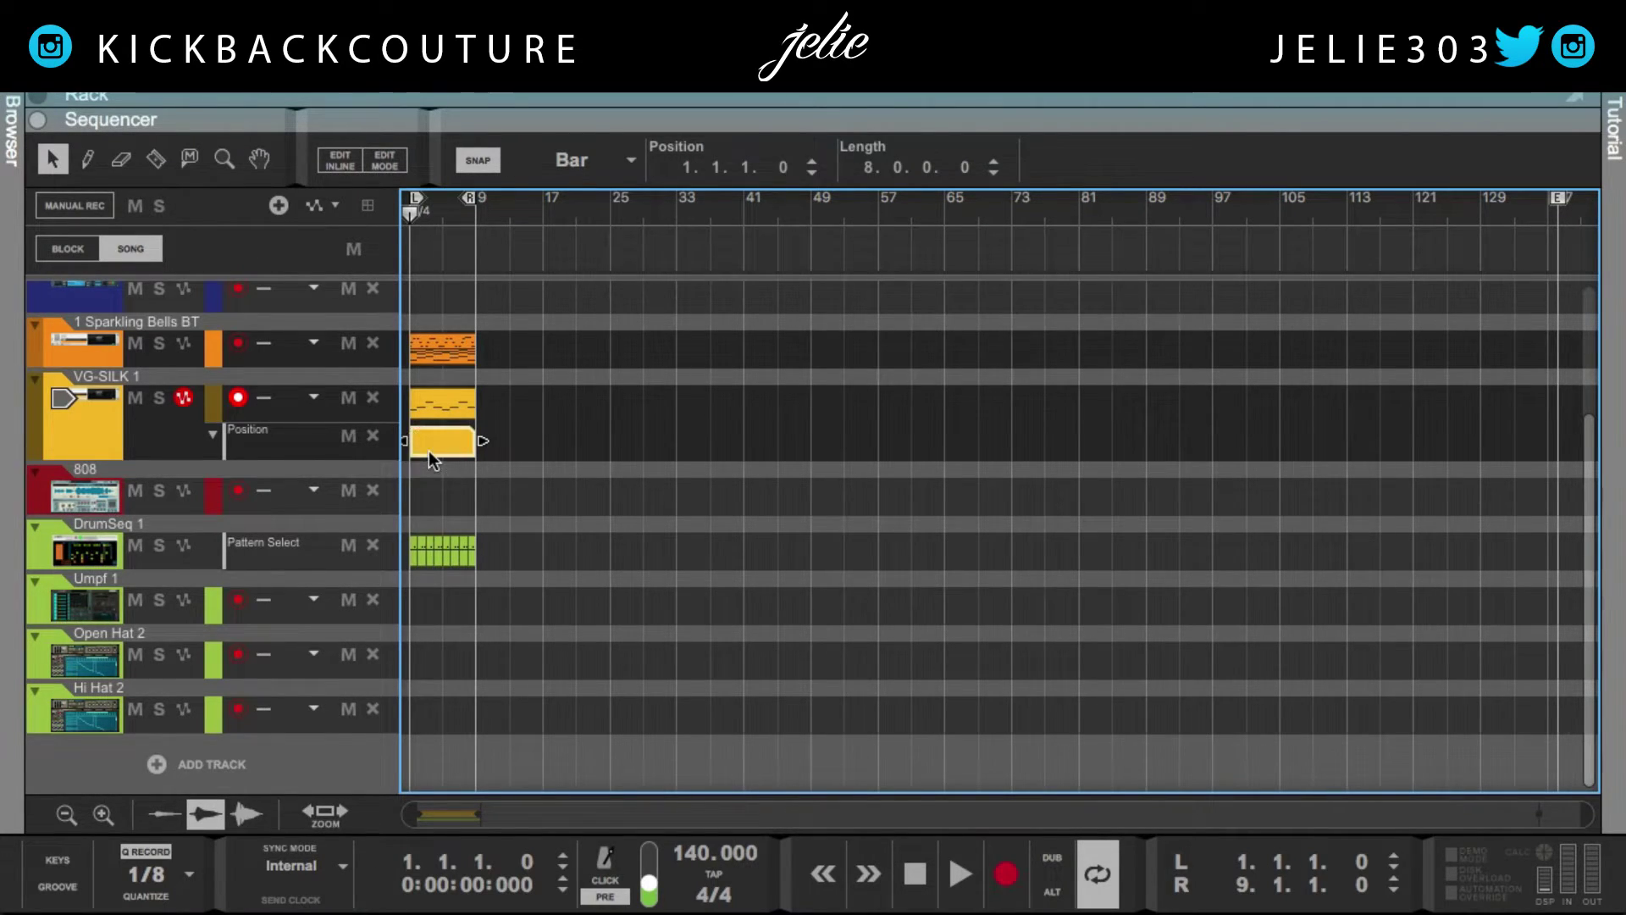
Open the Position clip for inline editing and draw a rising and falling series of automation points across its 8 bars.
{"action": "double_click", "coordinate": [429, 452]}
{"action": "left_click", "coordinate": [88, 161]}
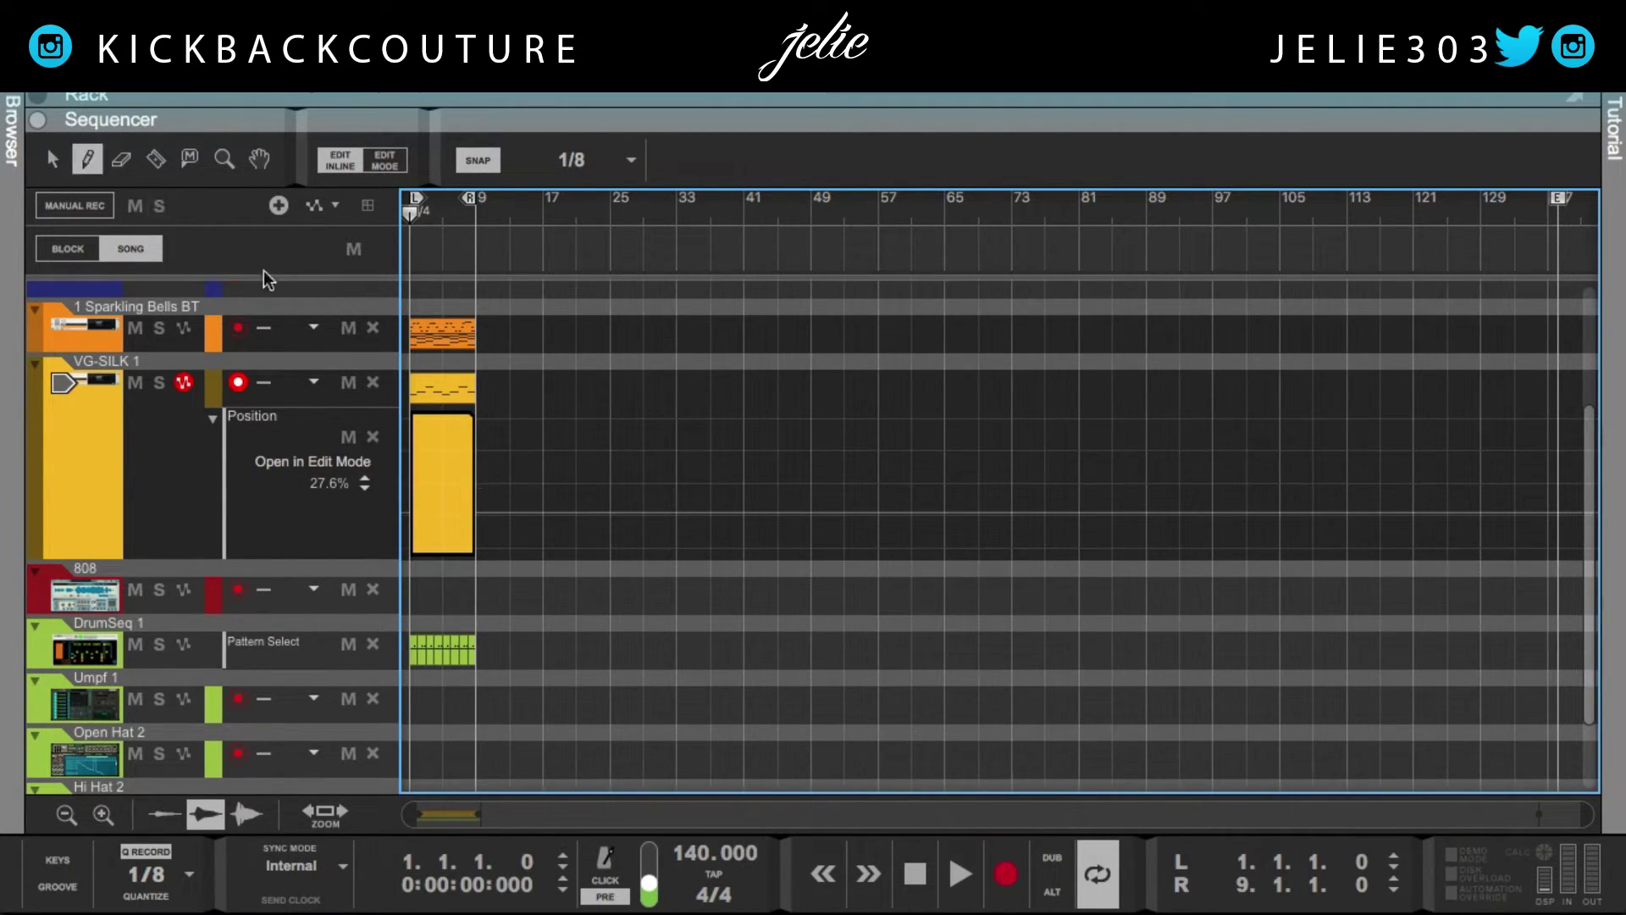
{"action": "left_click", "coordinate": [413, 481]}
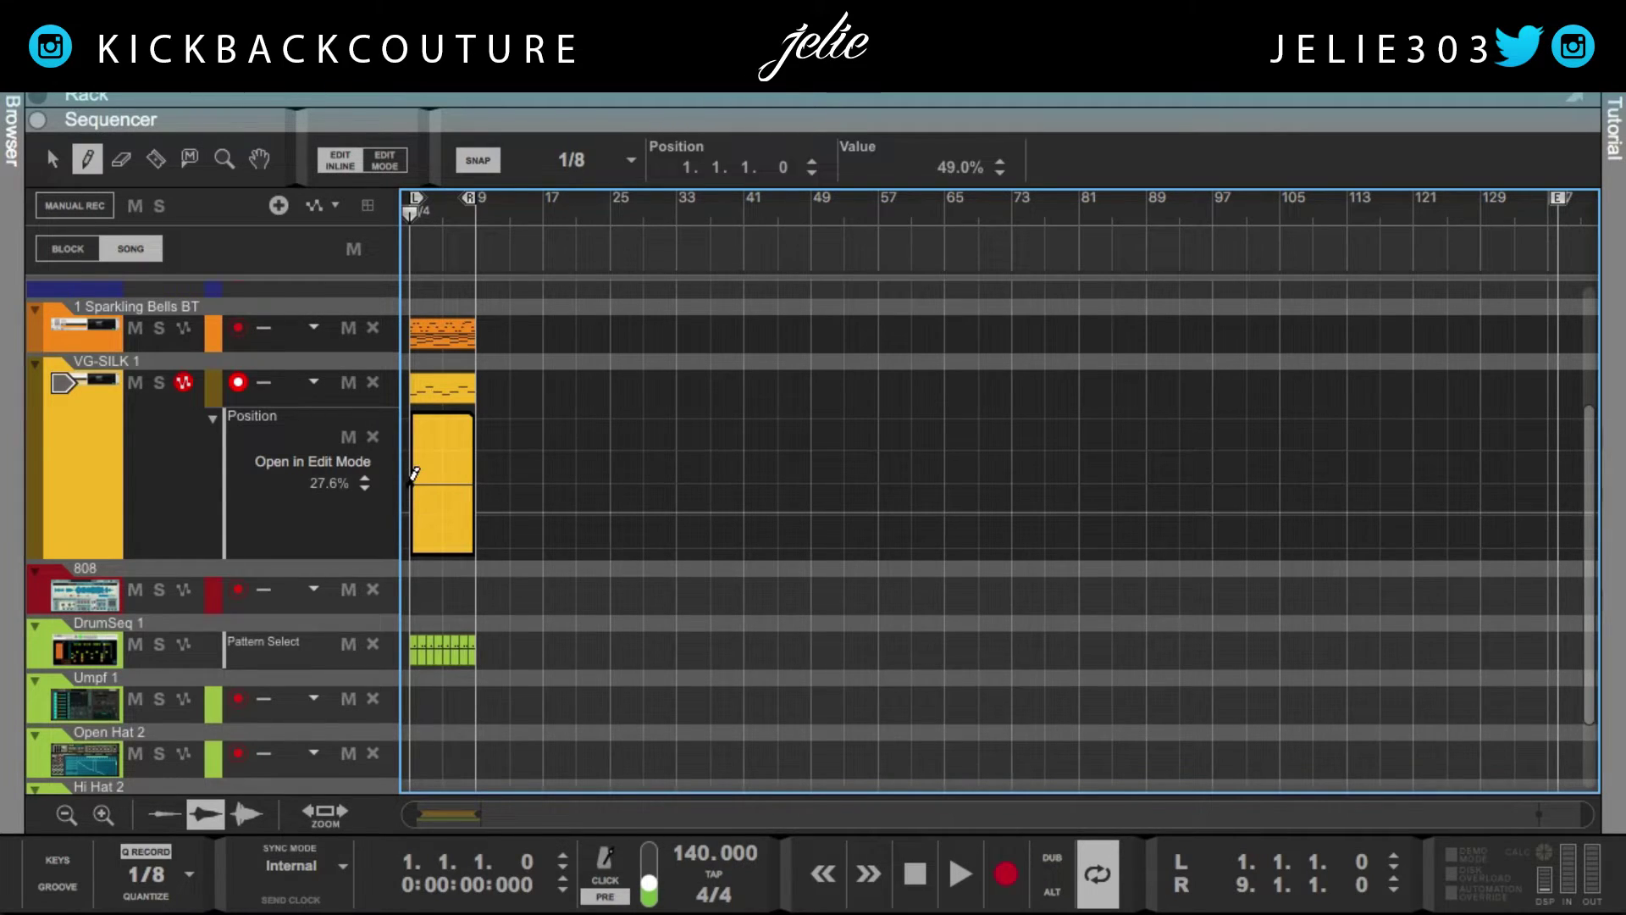
{"action": "left_click_drag", "start_coordinate": [938, 235], "coordinate": [897, 280]}
{"action": "left_click", "coordinate": [424, 499]}
{"action": "left_click", "coordinate": [443, 509]}
{"action": "left_click", "coordinate": [450, 499]}
{"action": "left_click", "coordinate": [460, 514]}
{"action": "left_click", "coordinate": [467, 494]}
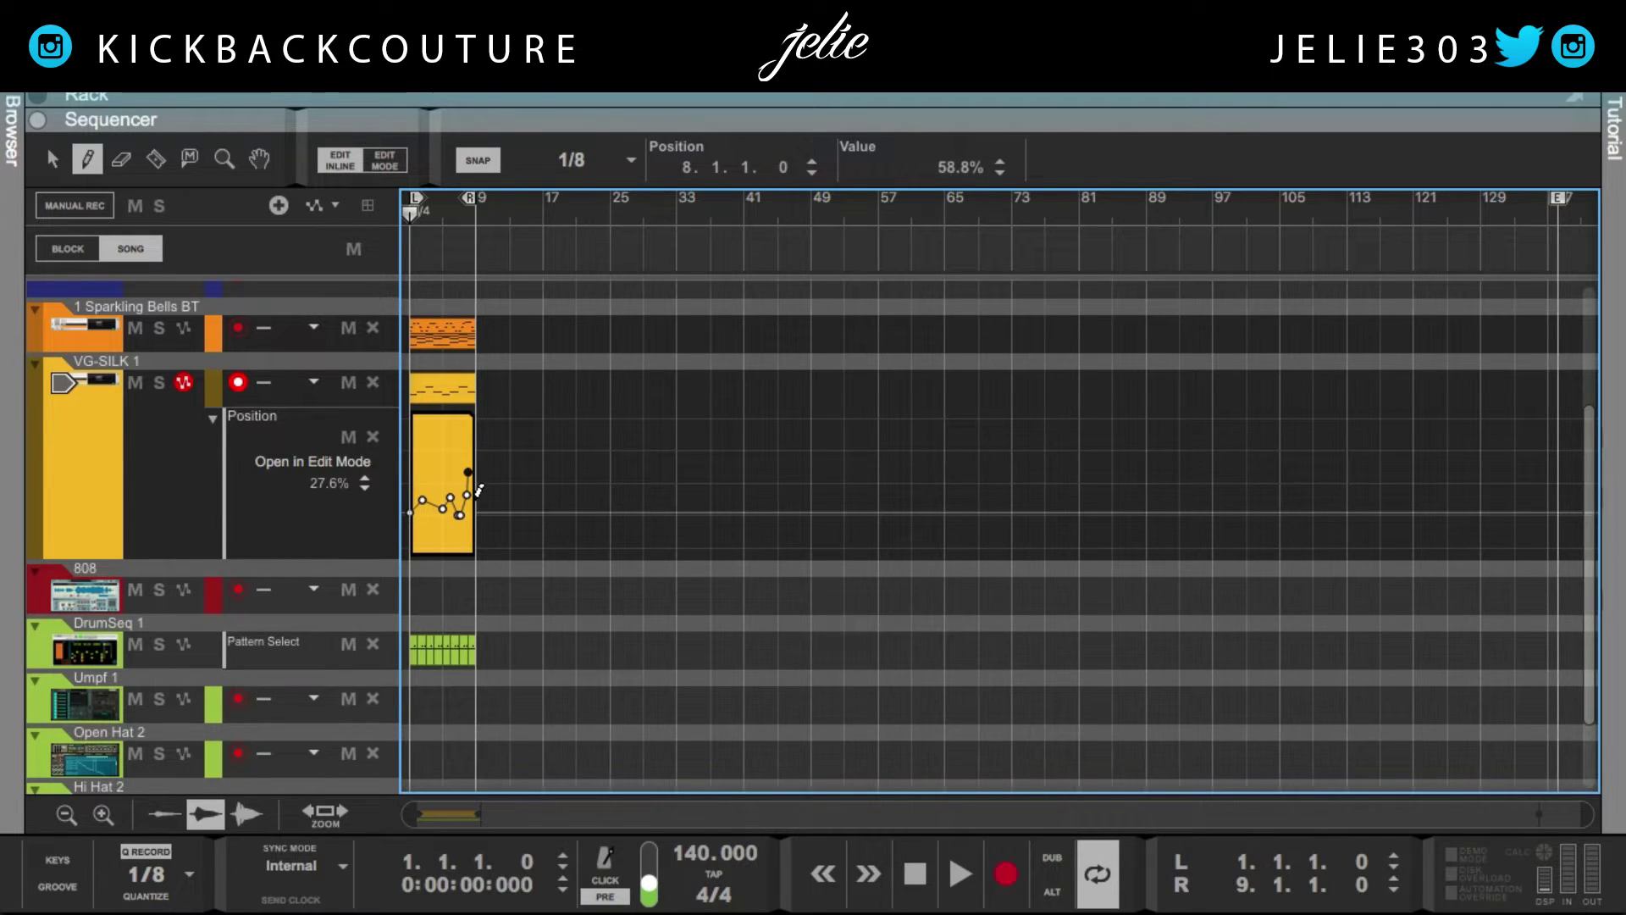
{"action": "left_click", "coordinate": [475, 509]}
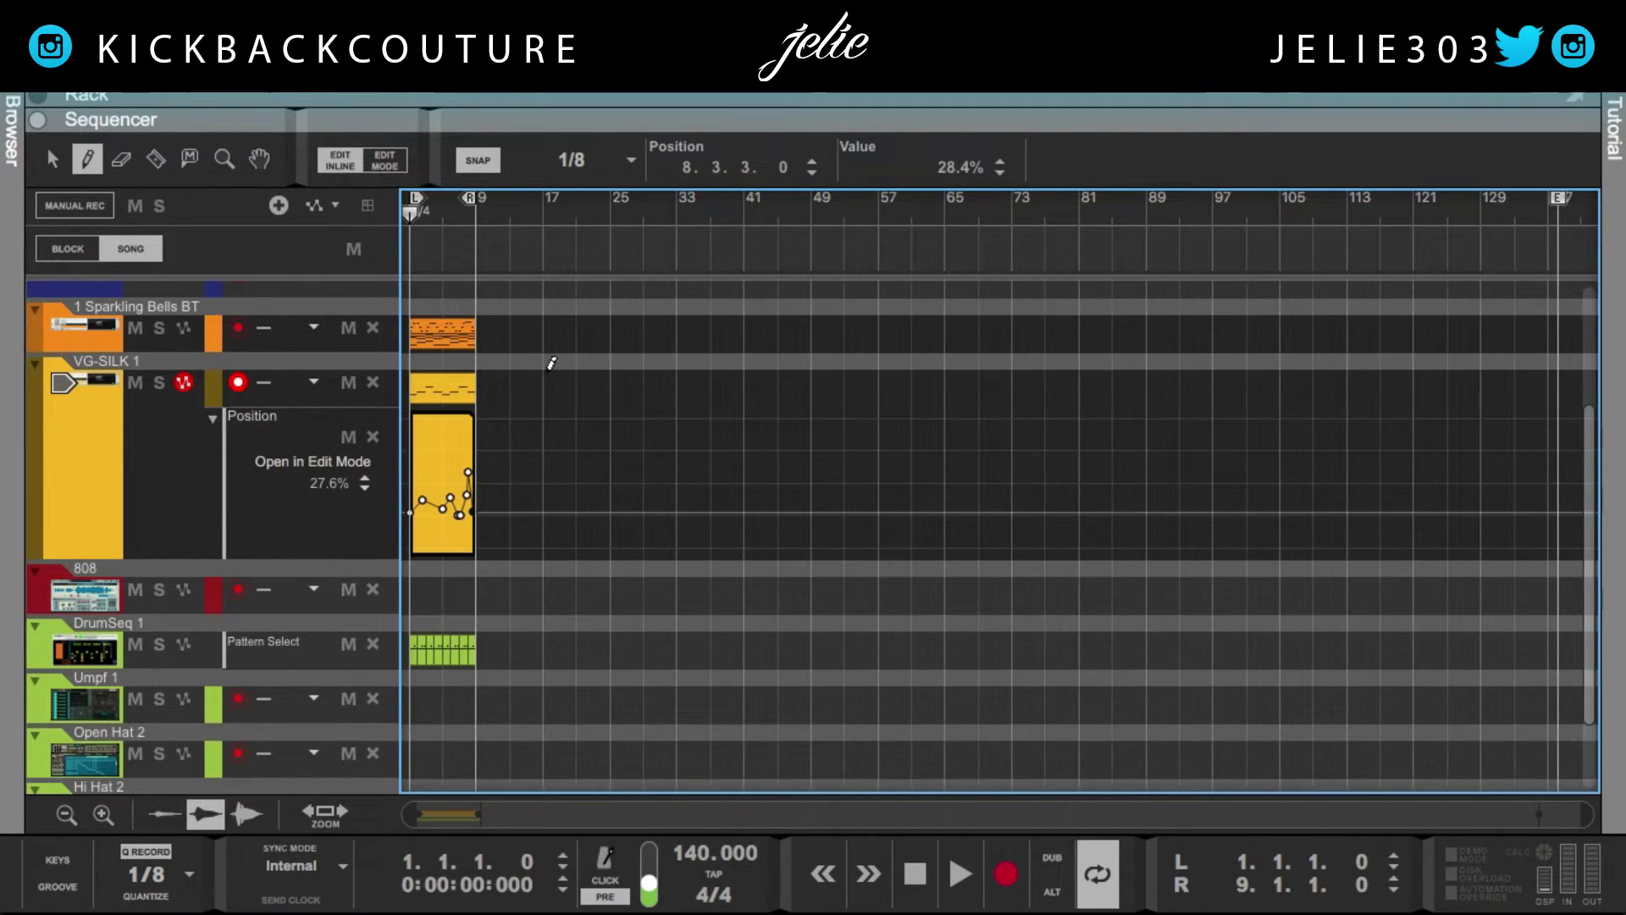
{"action": "left_click", "coordinate": [52, 162]}
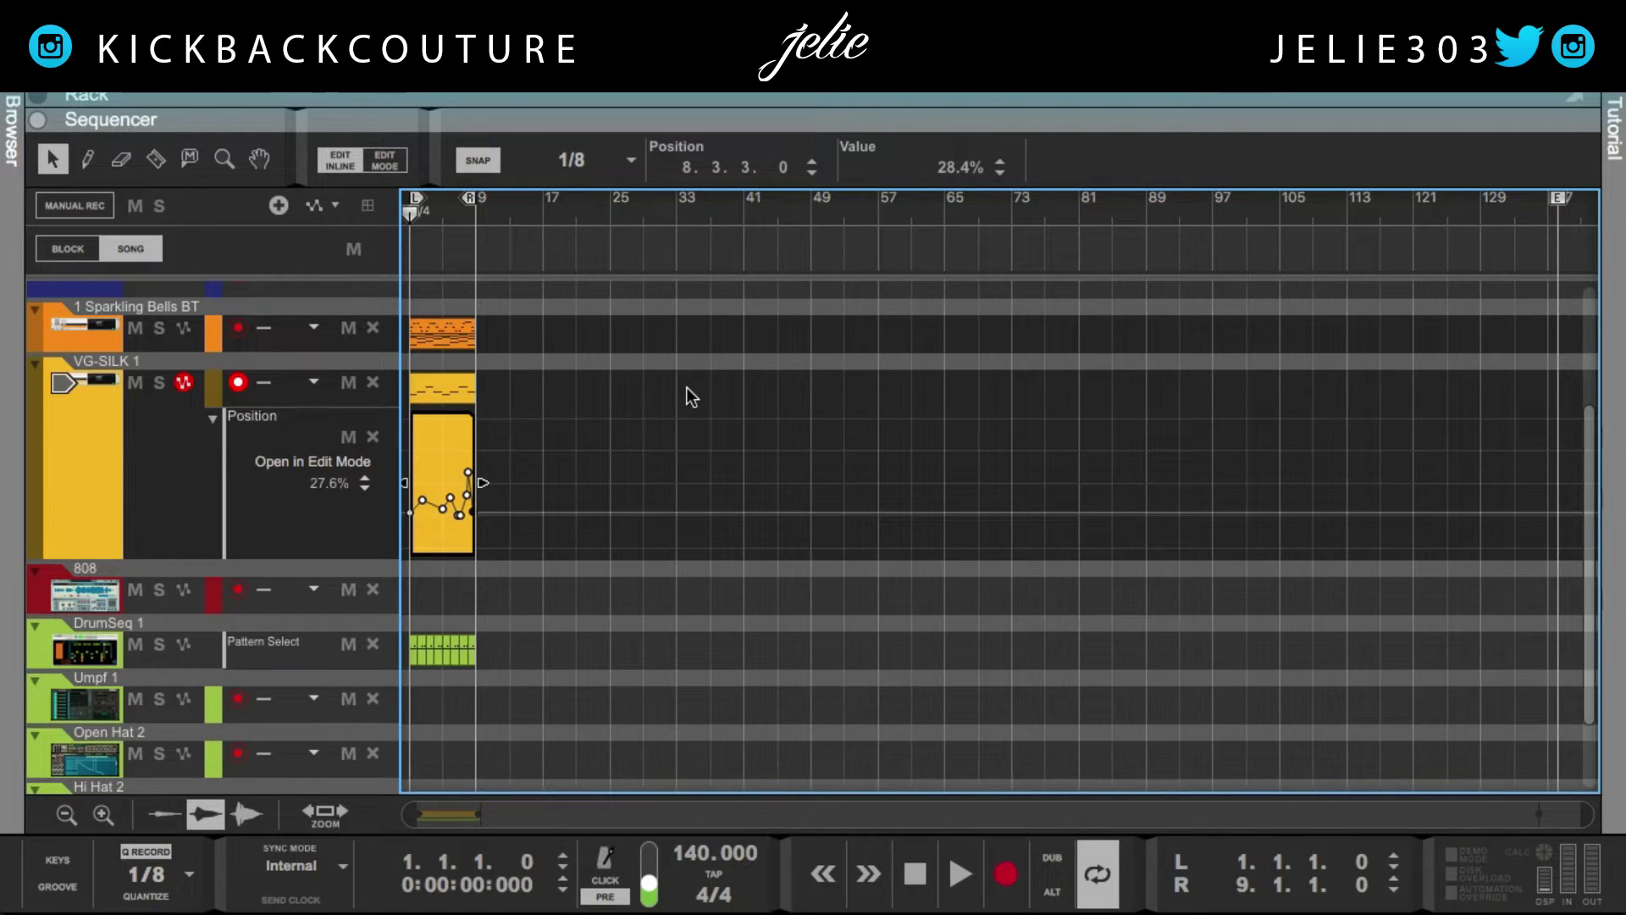
Start playback and route the 1 Sparkling Bells BT and VG-SILK 1 mix channels in the rack to Melody Grp.
{"action": "key", "text": "space"}
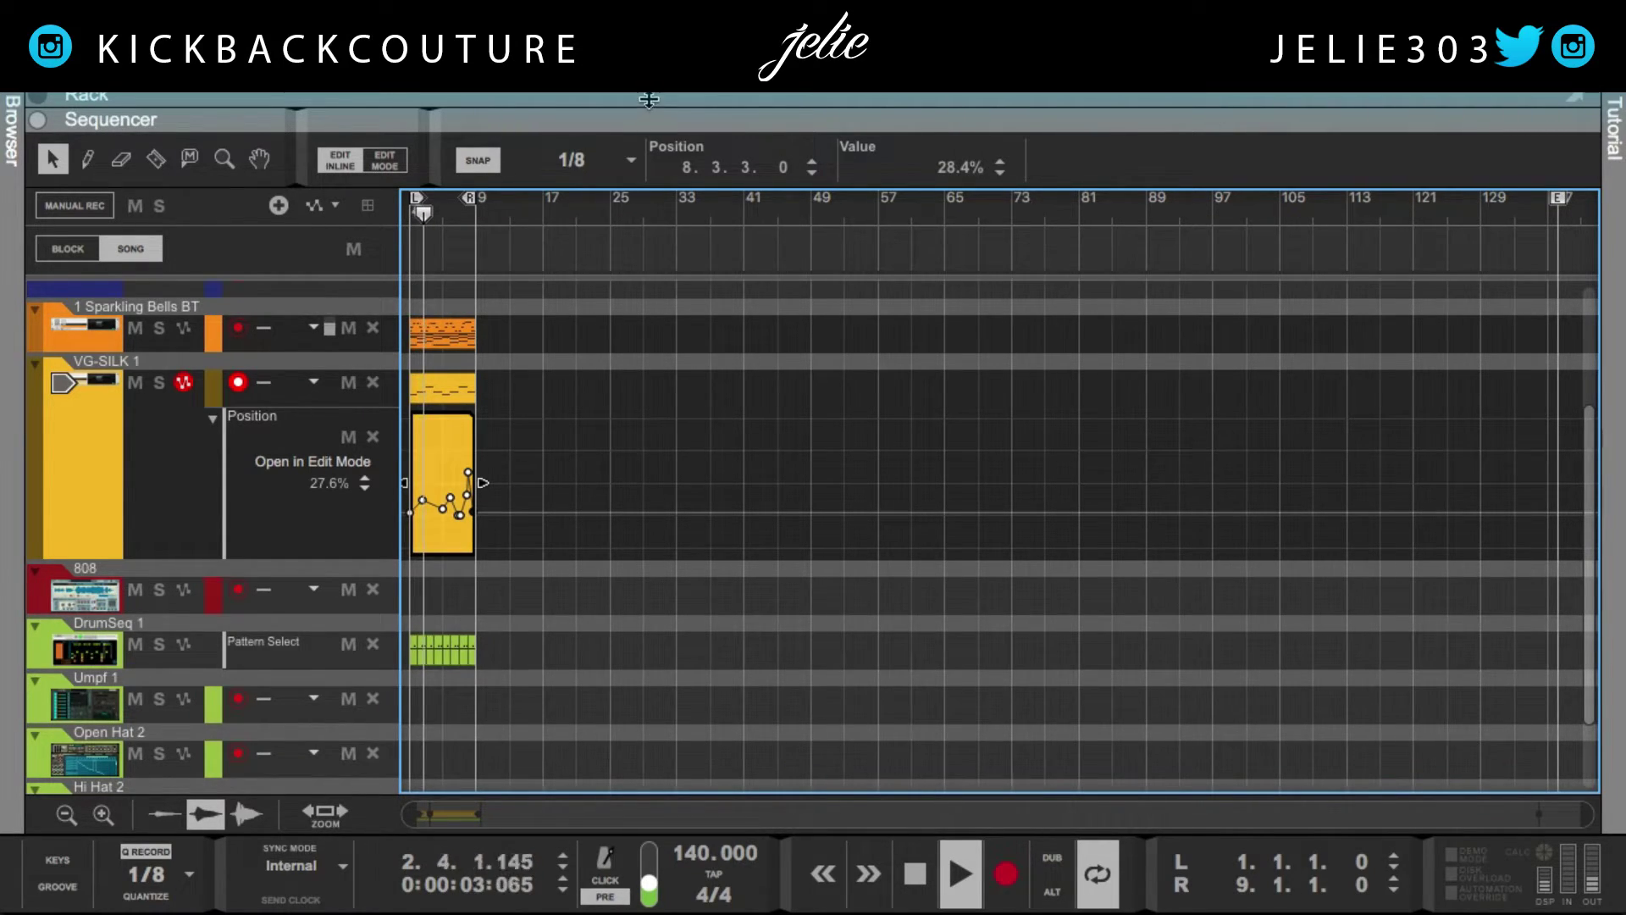
{"action": "left_click_drag", "start_coordinate": [649, 99], "coordinate": [664, 774]}
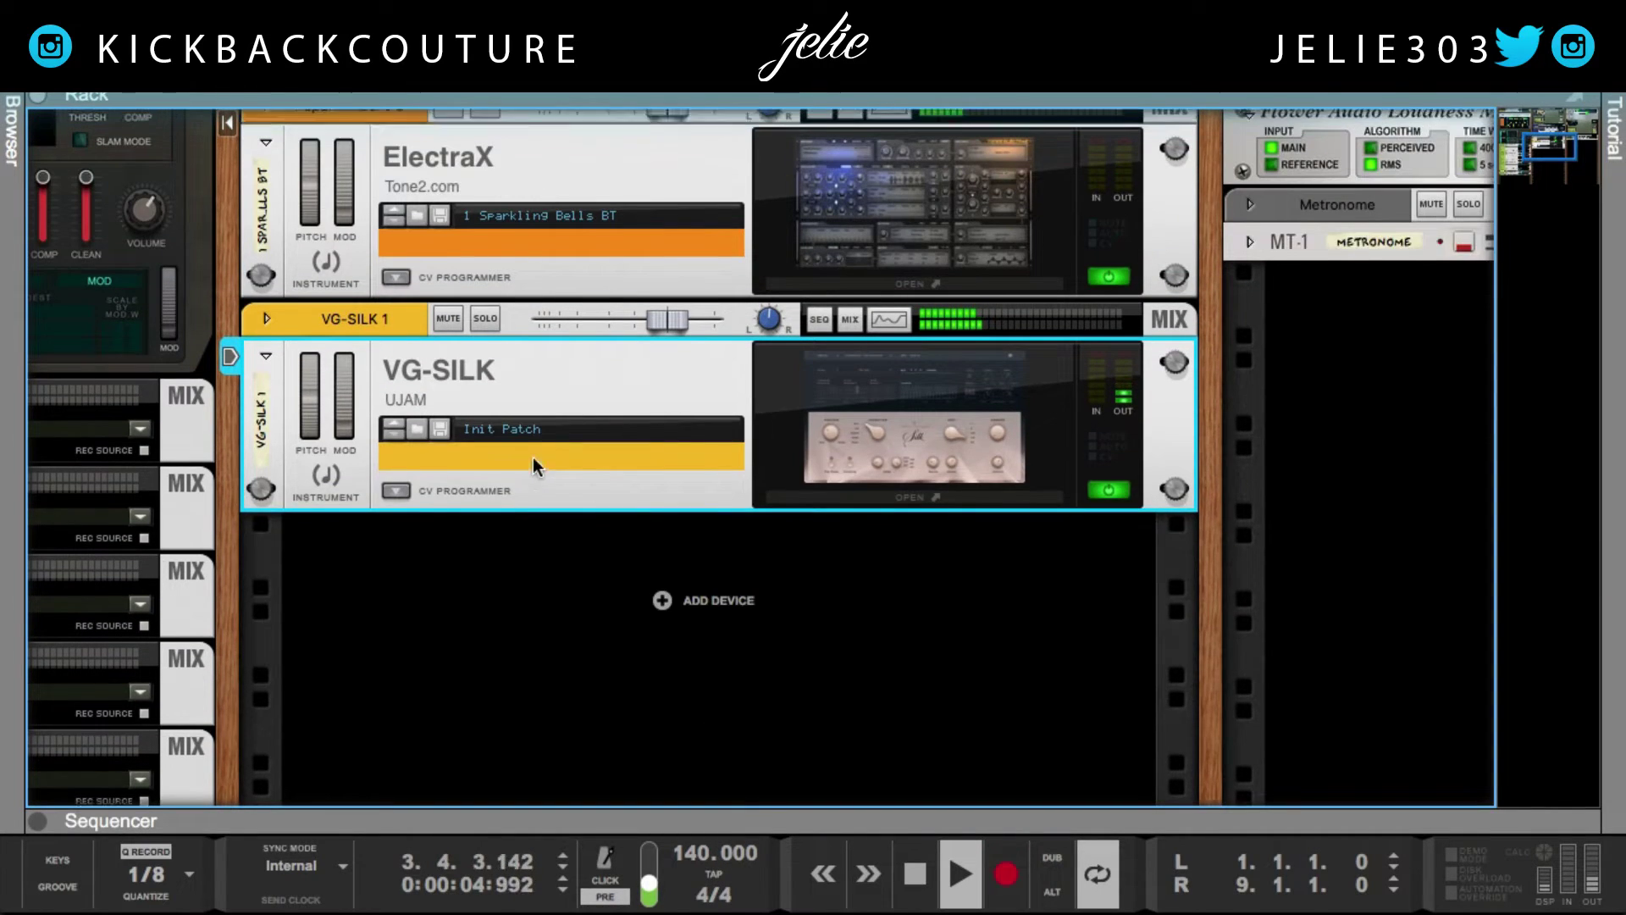
{"action": "scroll", "coordinate": [532, 456], "scroll_direction": "up", "scroll_amount": 3}
{"action": "left_click", "coordinate": [344, 269]}
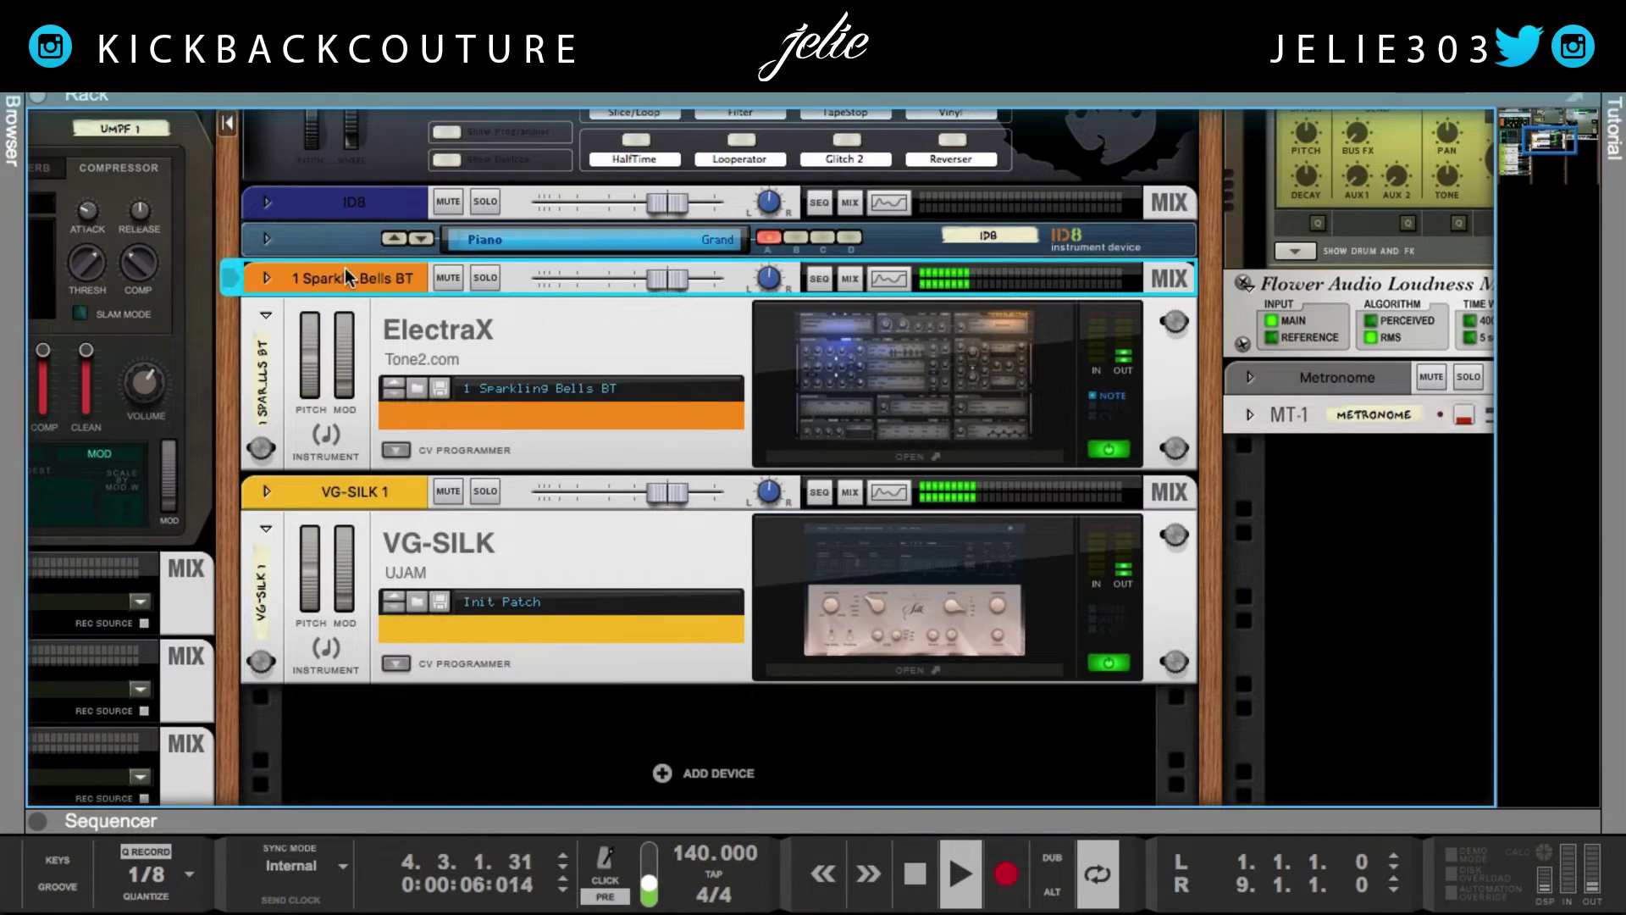
{"action": "left_click", "coordinate": [384, 492], "text": "shift"}
{"action": "right_click", "coordinate": [385, 491]}
{"action": "mouse_move", "coordinate": [567, 774]}
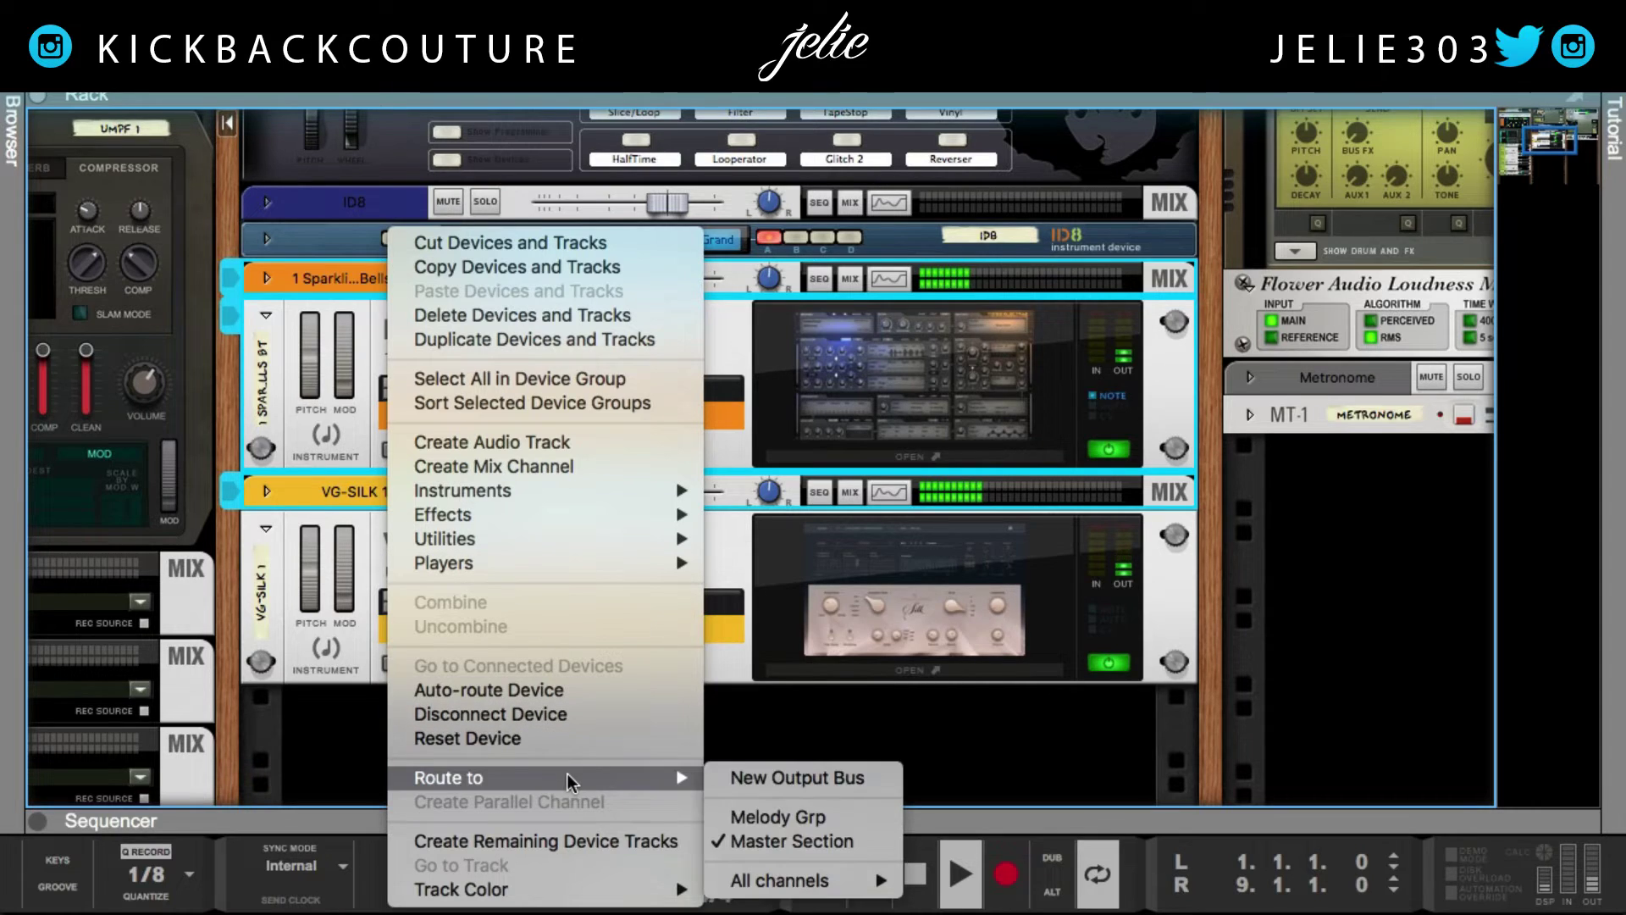
{"action": "left_click", "coordinate": [839, 818]}
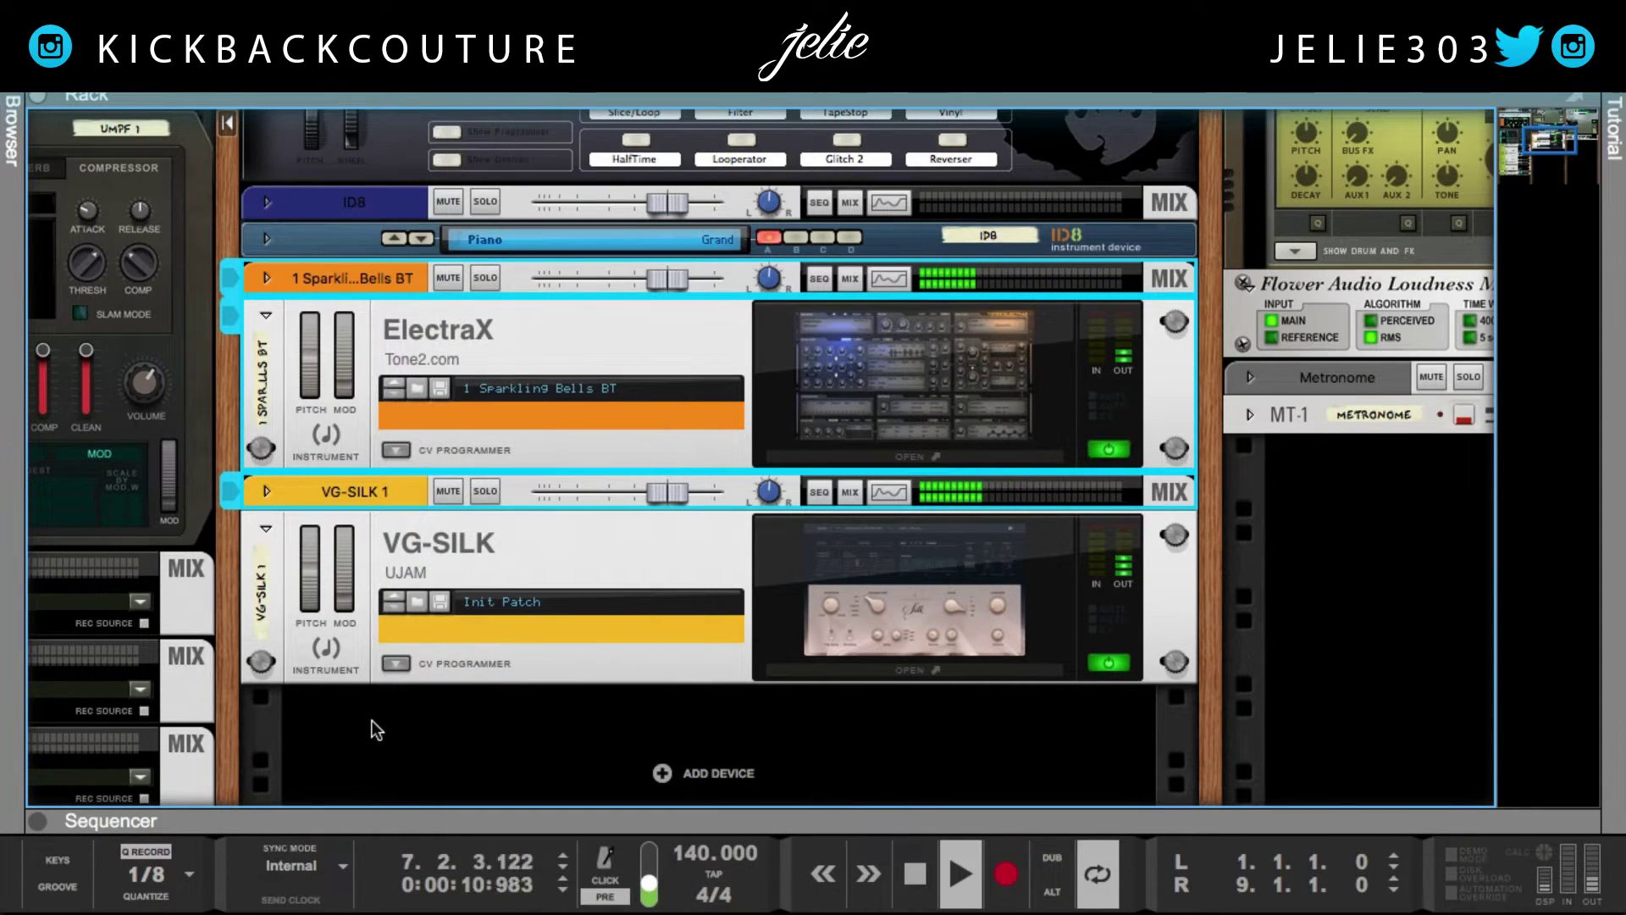
Show the devices inside the Melody Fx combinator and open the Looperator panel so that all its effect rows are in view.
{"action": "scroll", "coordinate": [370, 716], "scroll_direction": "up", "scroll_amount": 3}
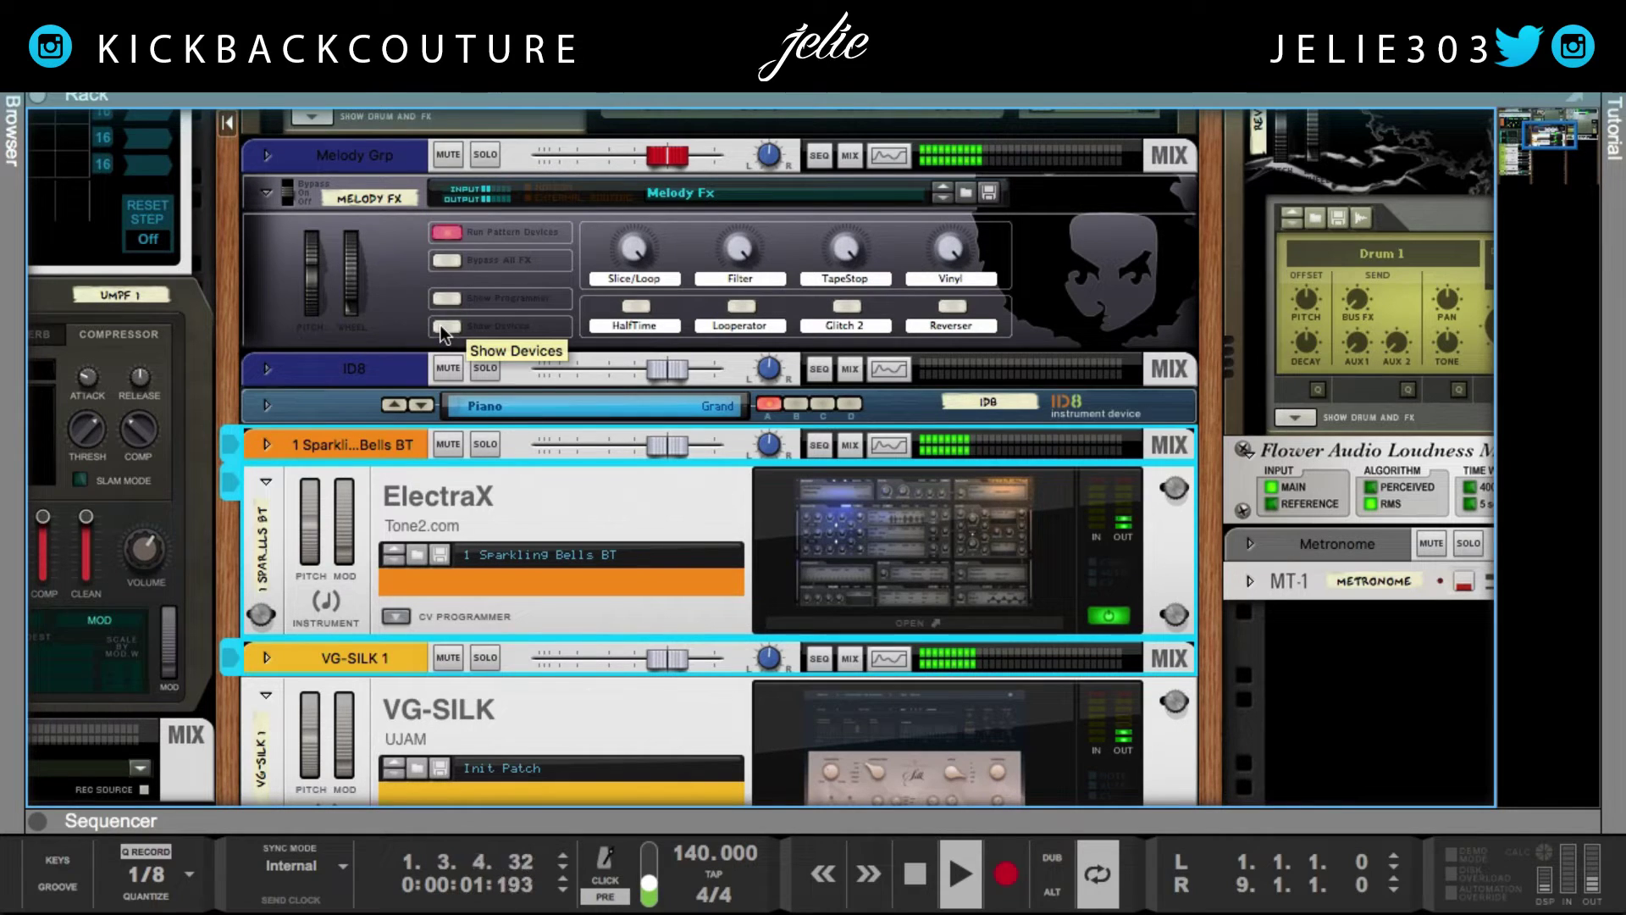
{"action": "left_click", "coordinate": [442, 326]}
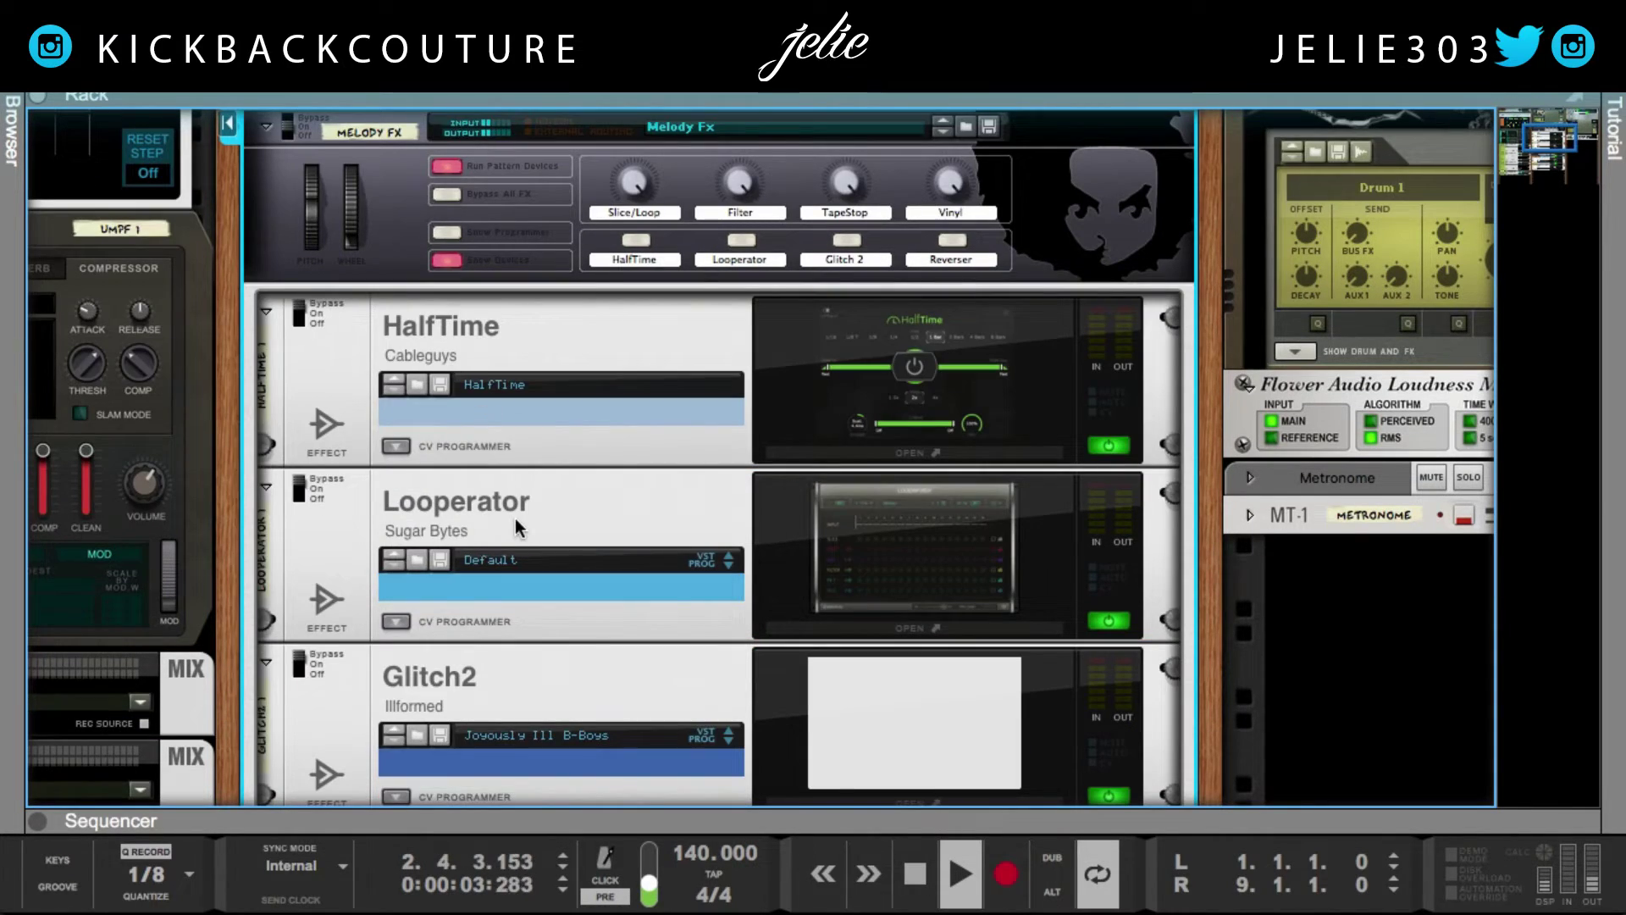
{"action": "scroll", "coordinate": [757, 640], "scroll_direction": "down", "scroll_amount": 1}
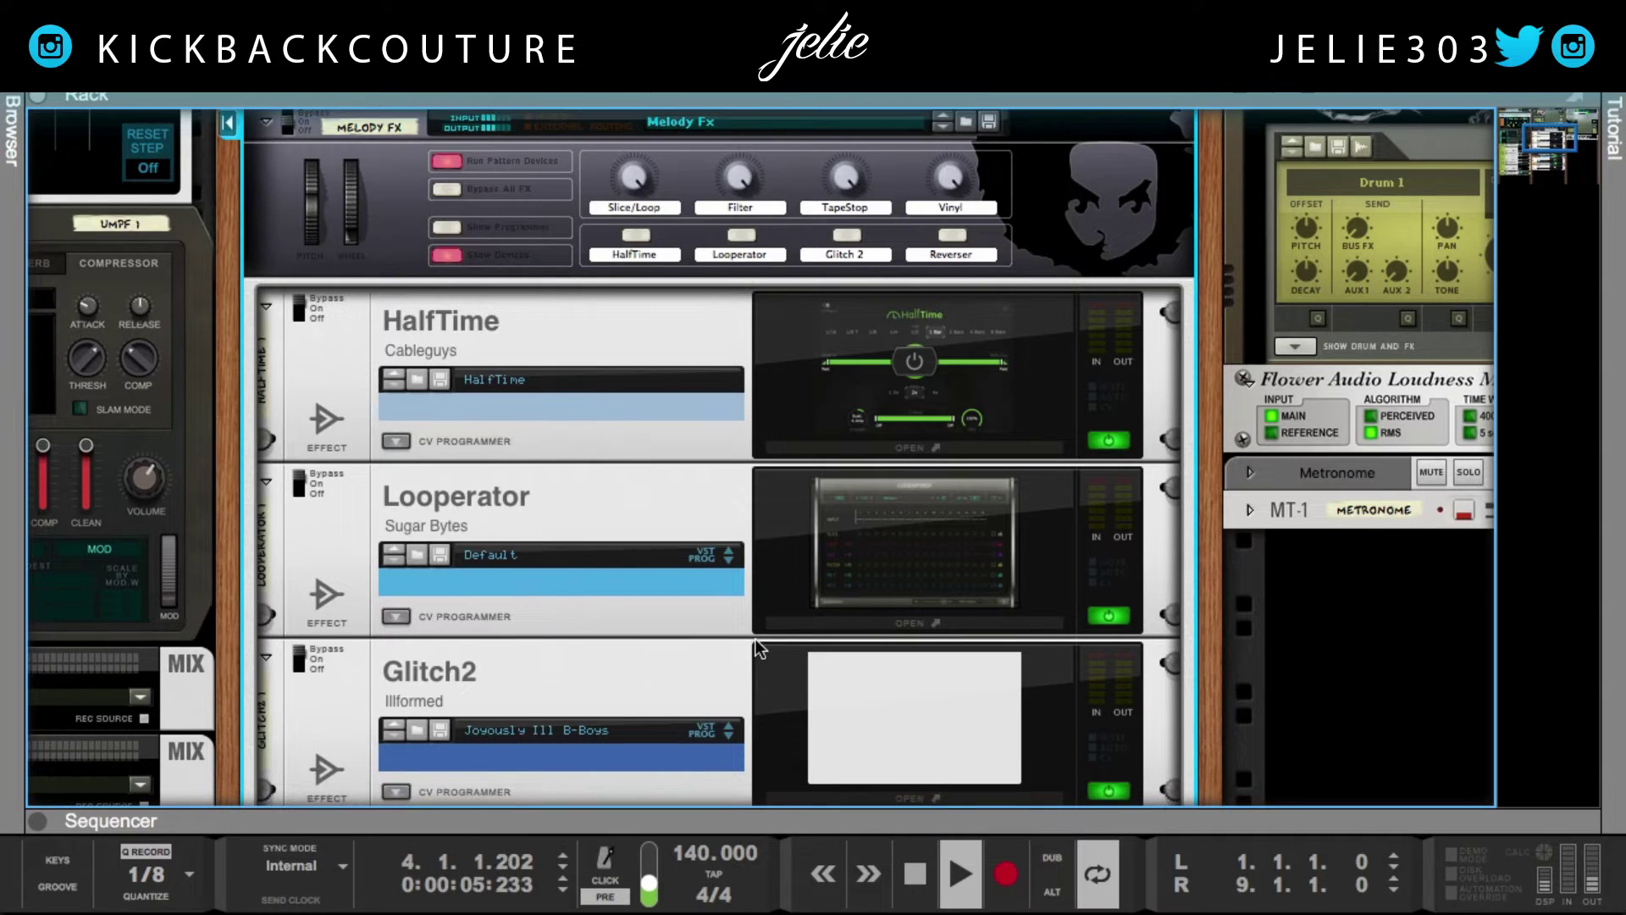
{"action": "scroll", "coordinate": [760, 649], "scroll_direction": "down", "scroll_amount": 3}
{"action": "left_click", "coordinate": [876, 551]}
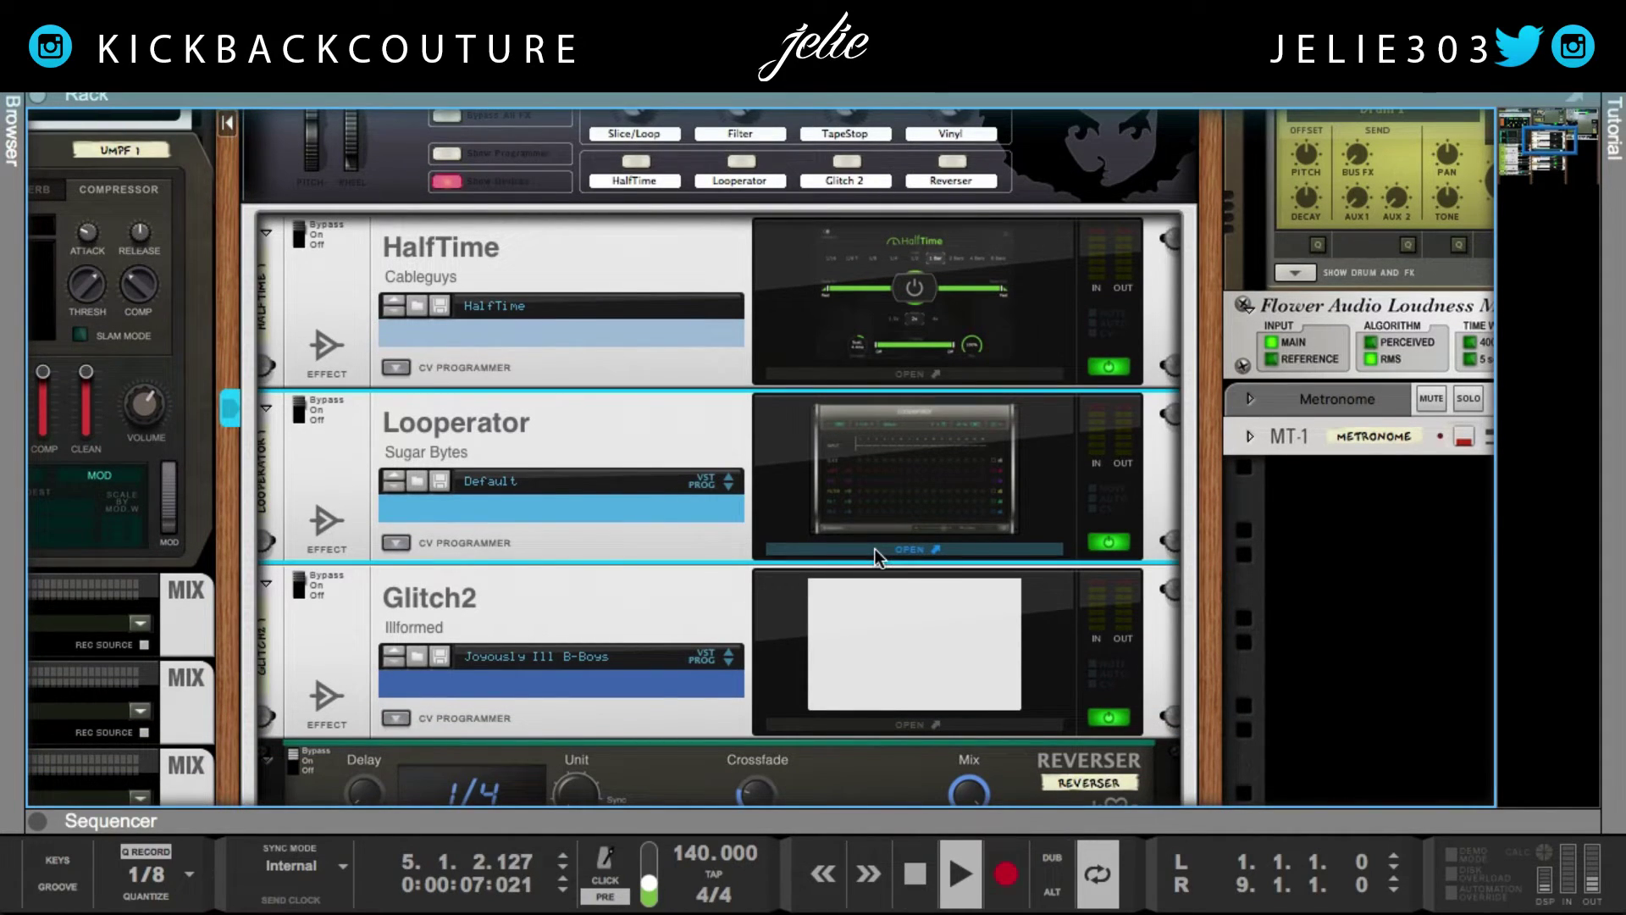
{"action": "left_click", "coordinate": [871, 551]}
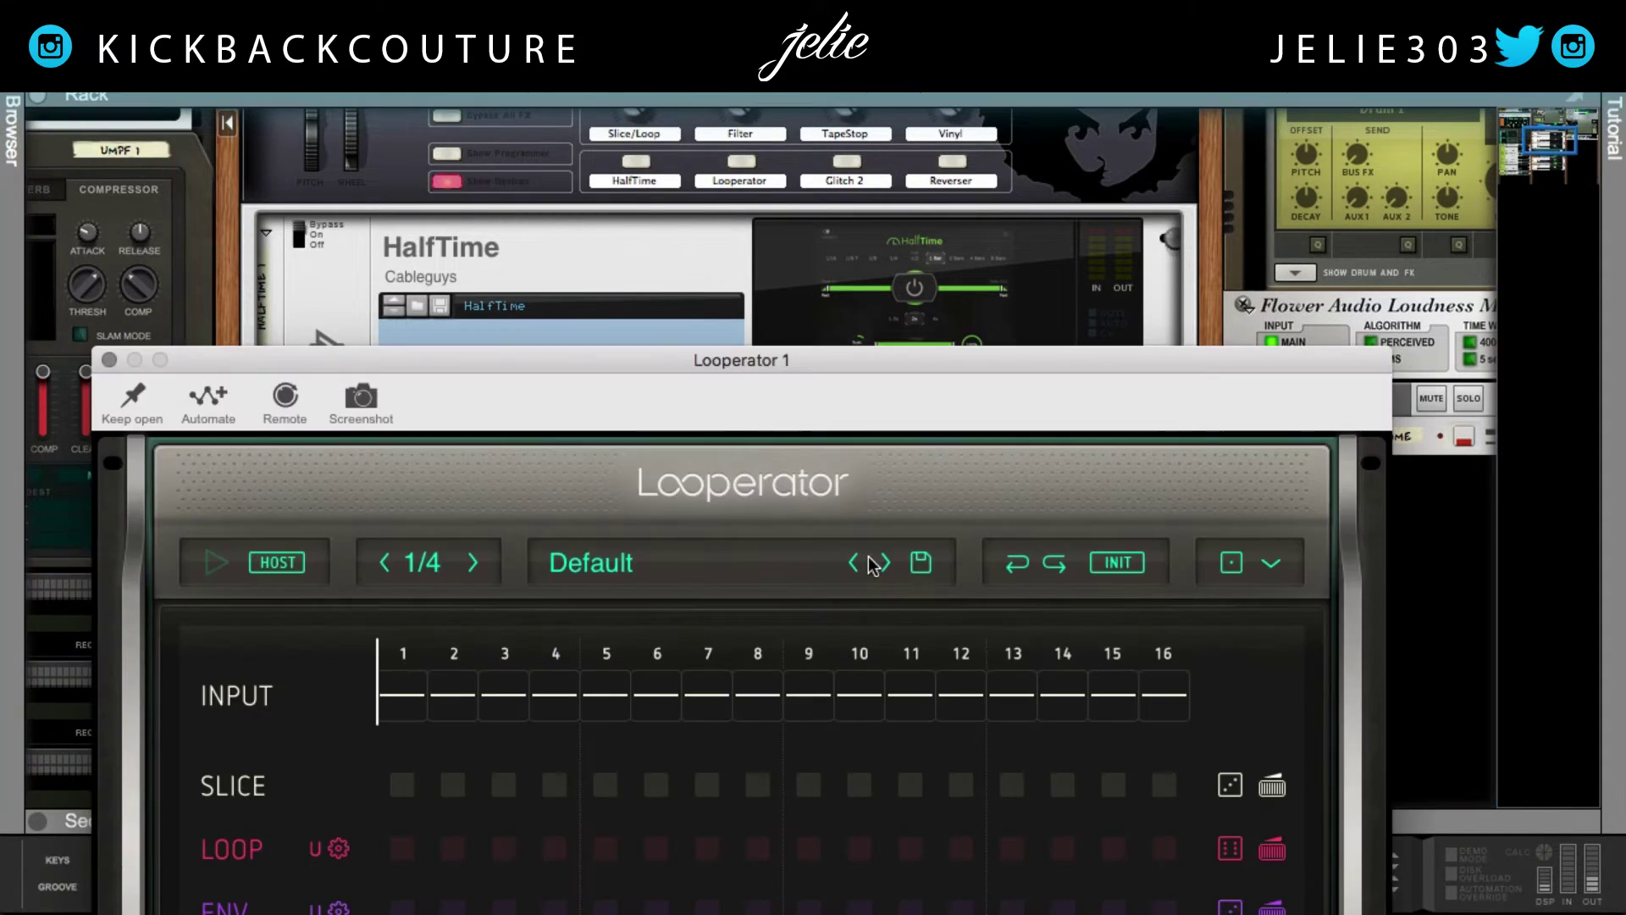
{"action": "left_click_drag", "start_coordinate": [635, 359], "coordinate": [688, 136]}
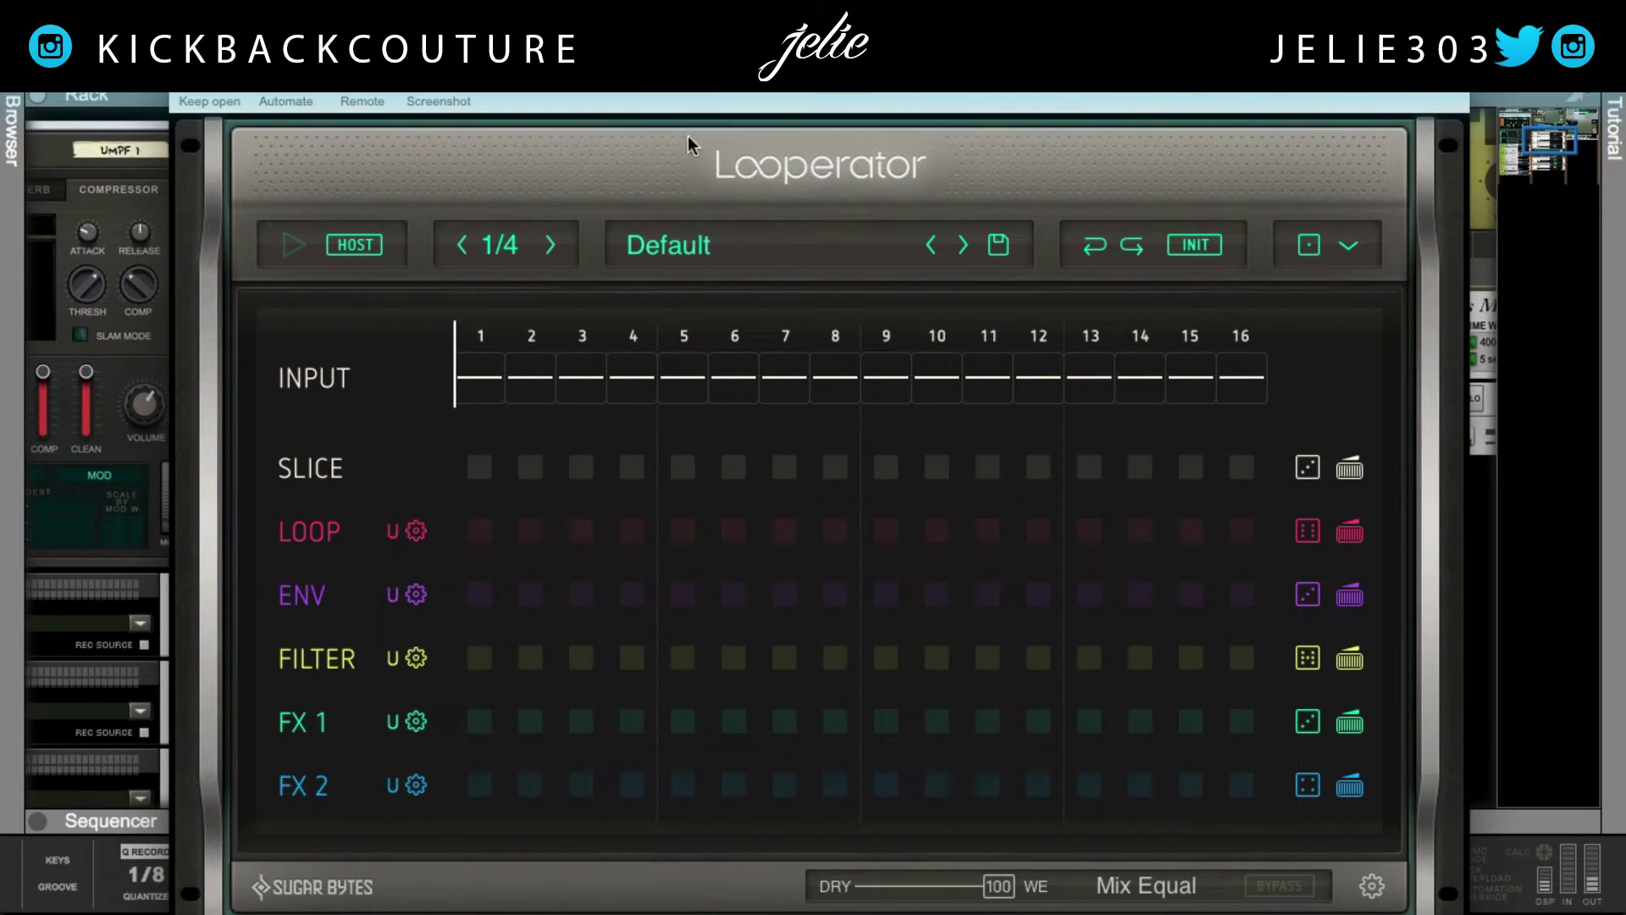
Assign the Vinyl 3 effect to step 1 of Looperator's FX 2 row.
{"action": "left_click", "coordinate": [483, 786]}
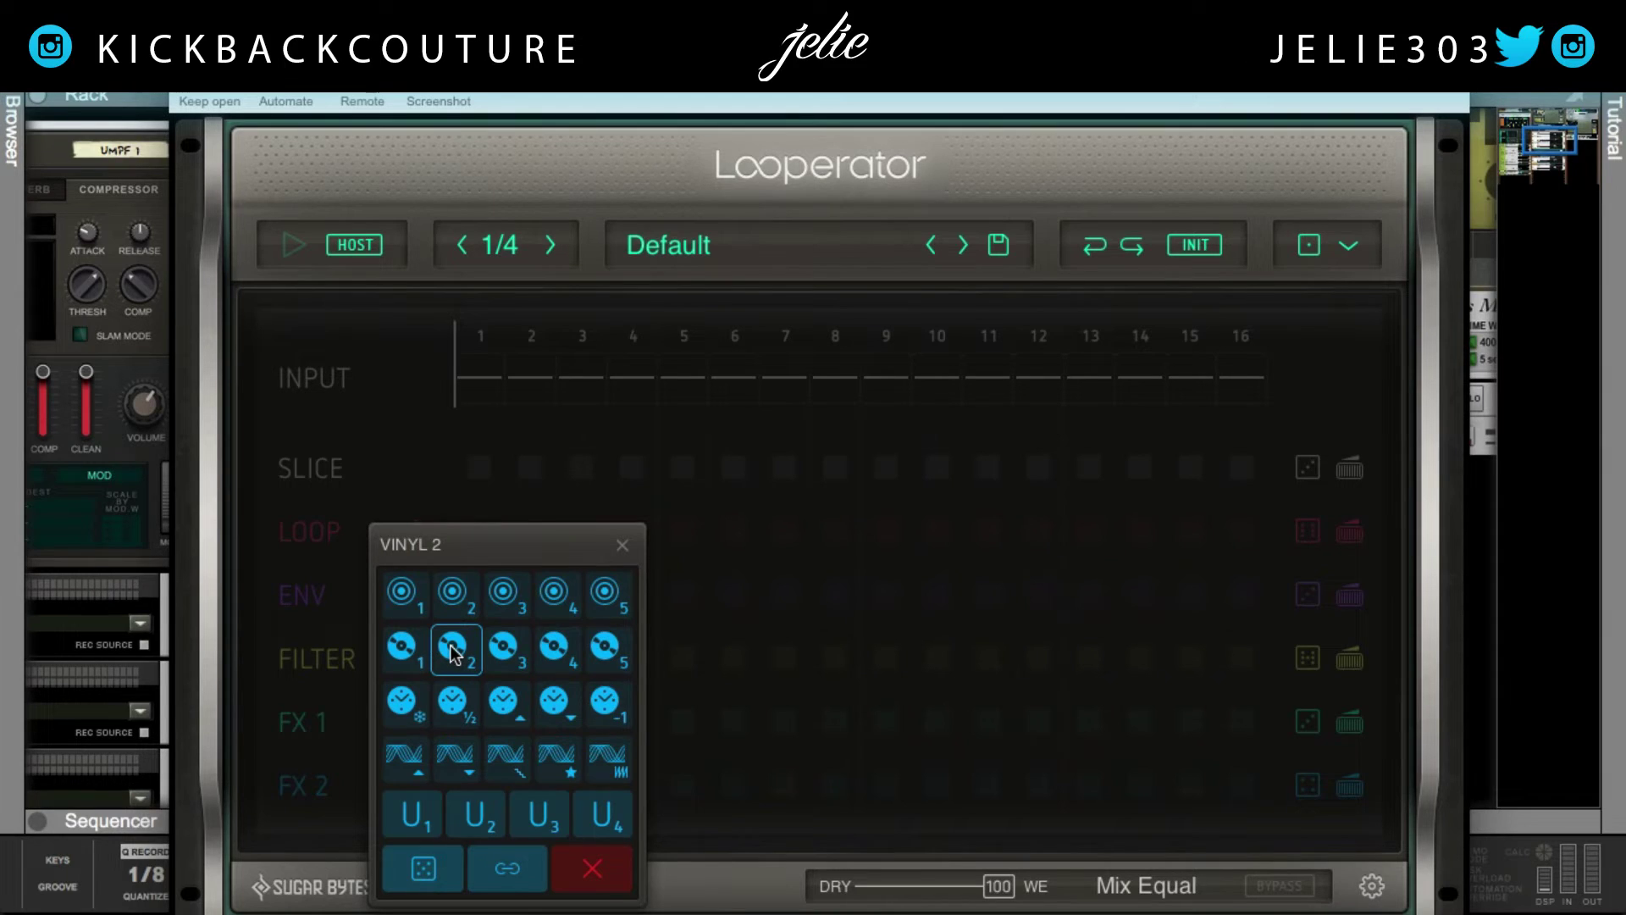
{"action": "left_click", "coordinate": [506, 648]}
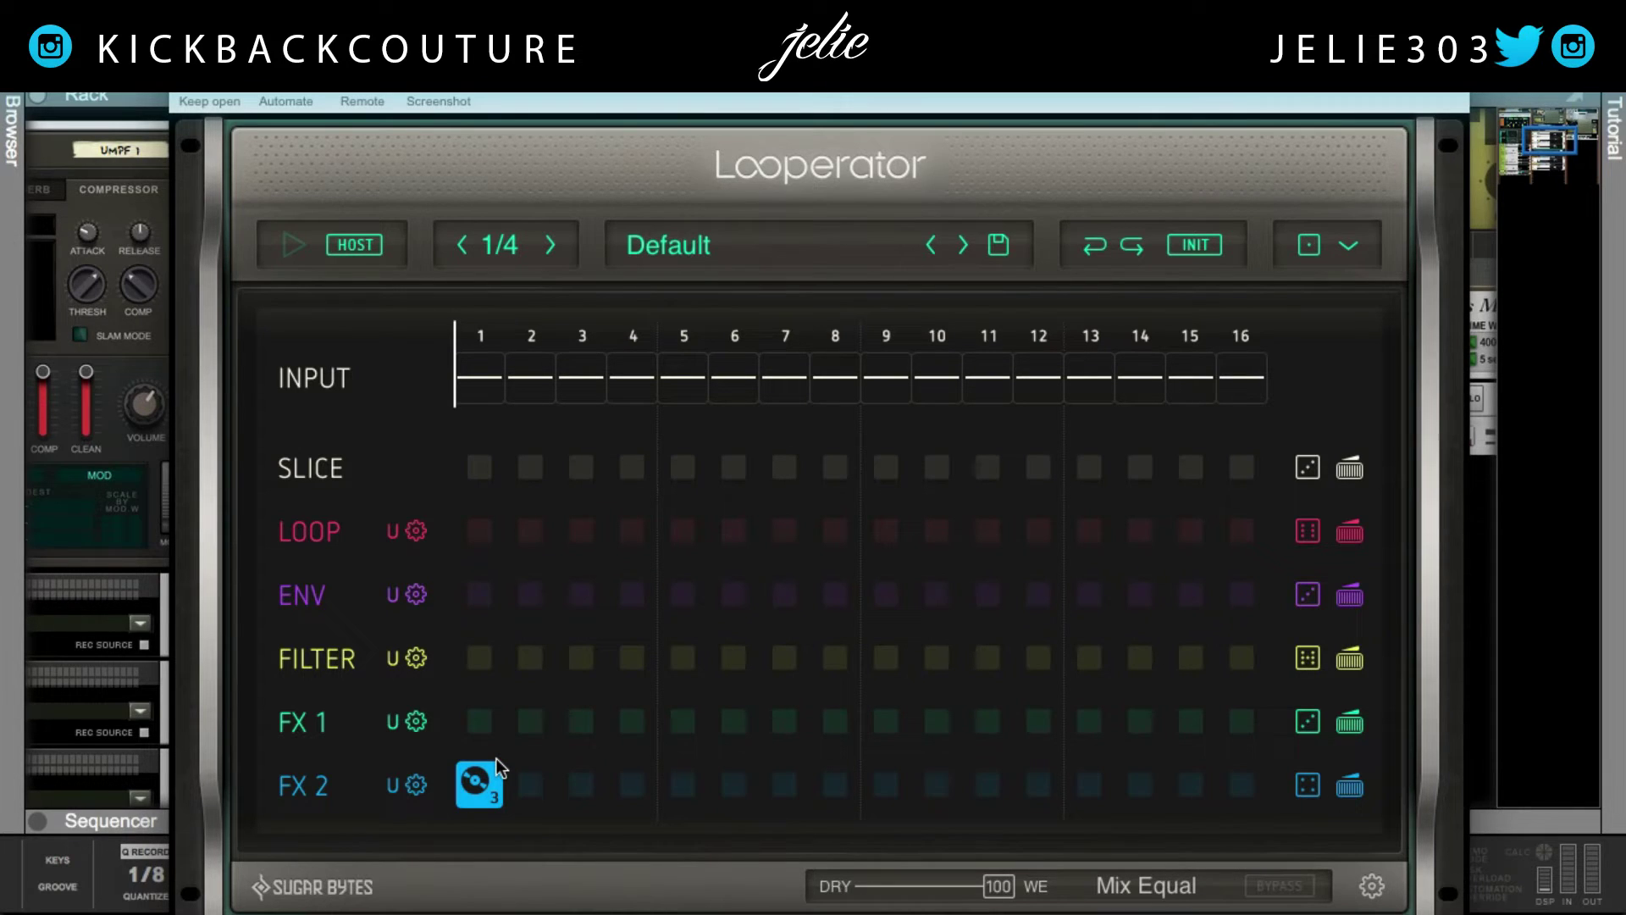
Uncover the rack to switch the Looperator device from Bypass to On, and restart playback with its panel back in full view.
{"action": "left_click_drag", "start_coordinate": [819, 83], "coordinate": [1161, 83]}
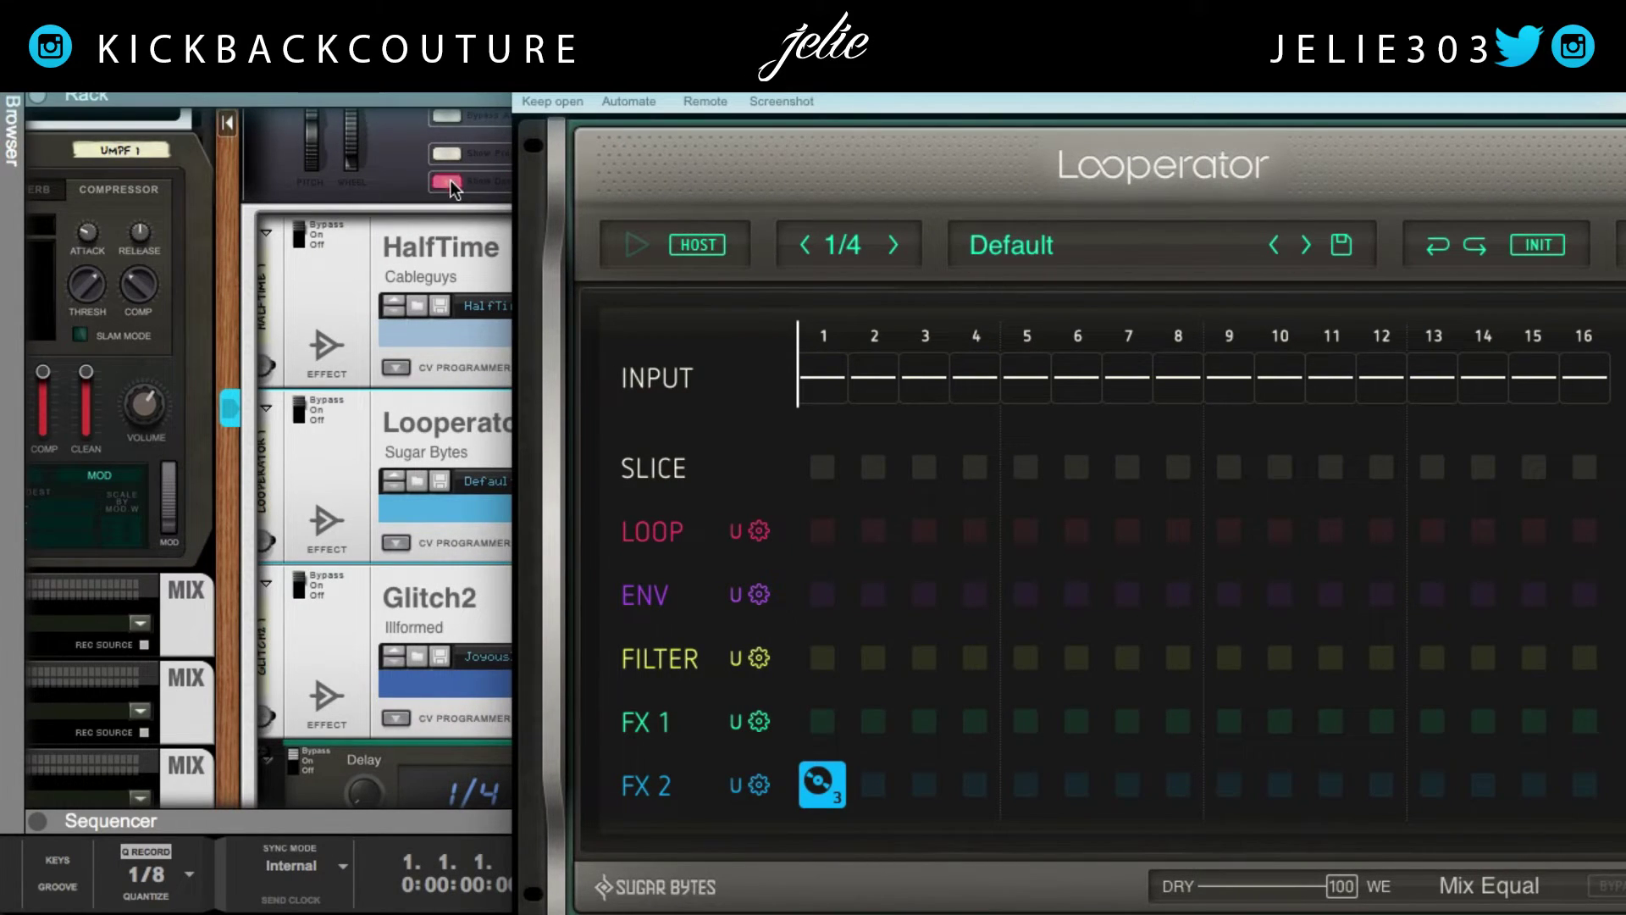
{"action": "left_click_drag", "start_coordinate": [571, 83], "coordinate": [700, 88]}
{"action": "scroll", "coordinate": [544, 182], "scroll_direction": "up", "scroll_amount": 5}
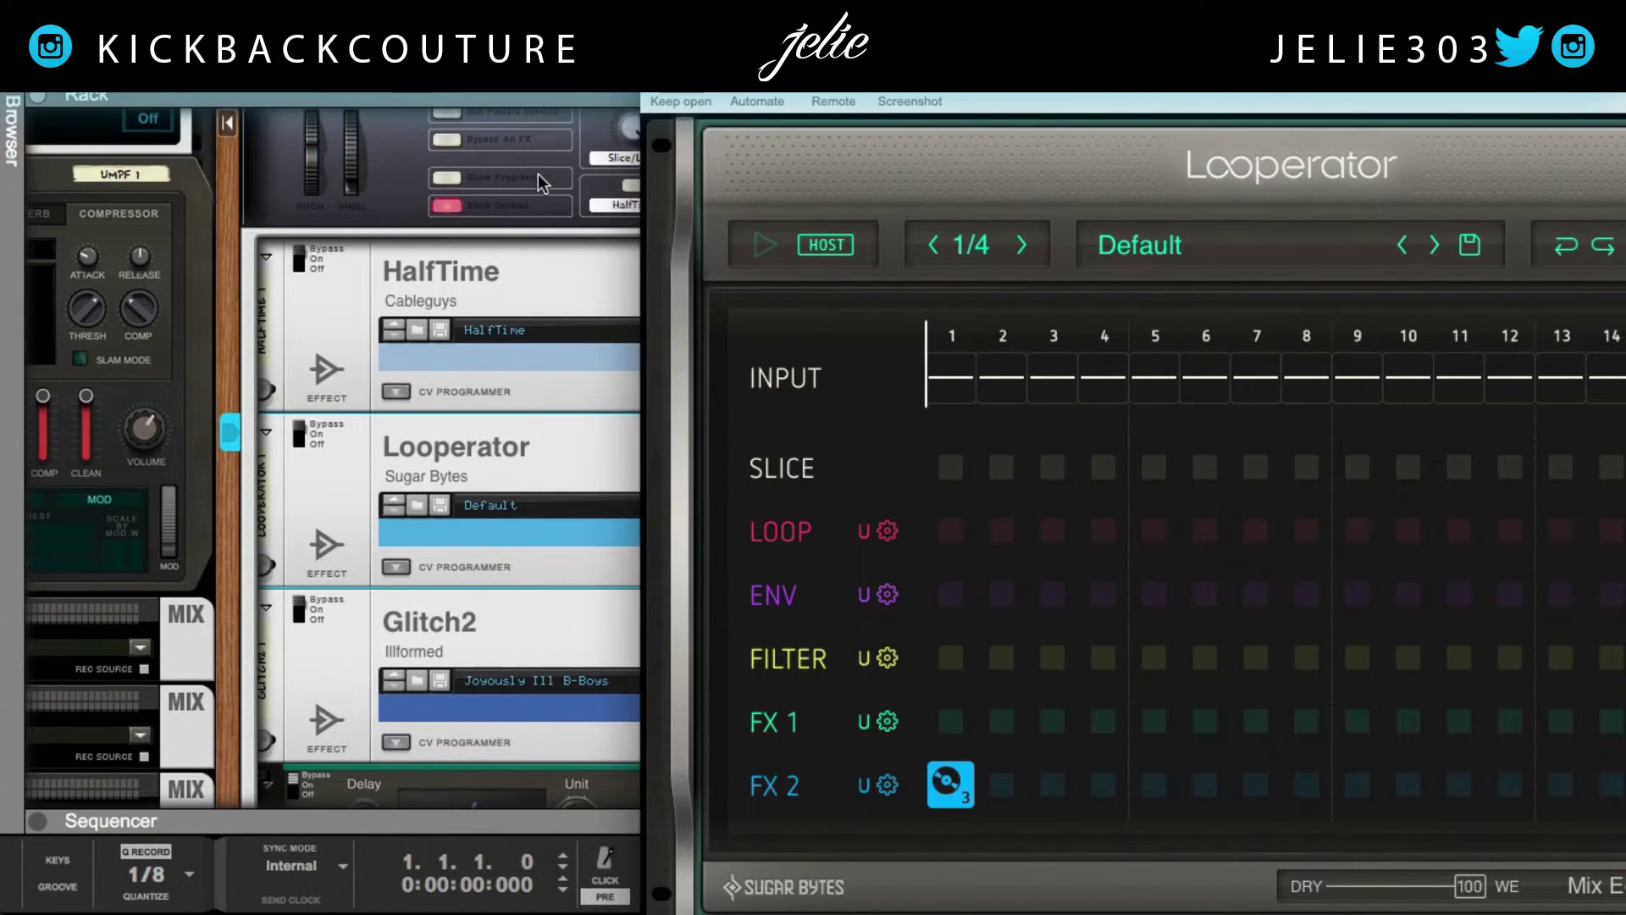
{"action": "scroll", "coordinate": [512, 250], "scroll_direction": "up", "scroll_amount": 1}
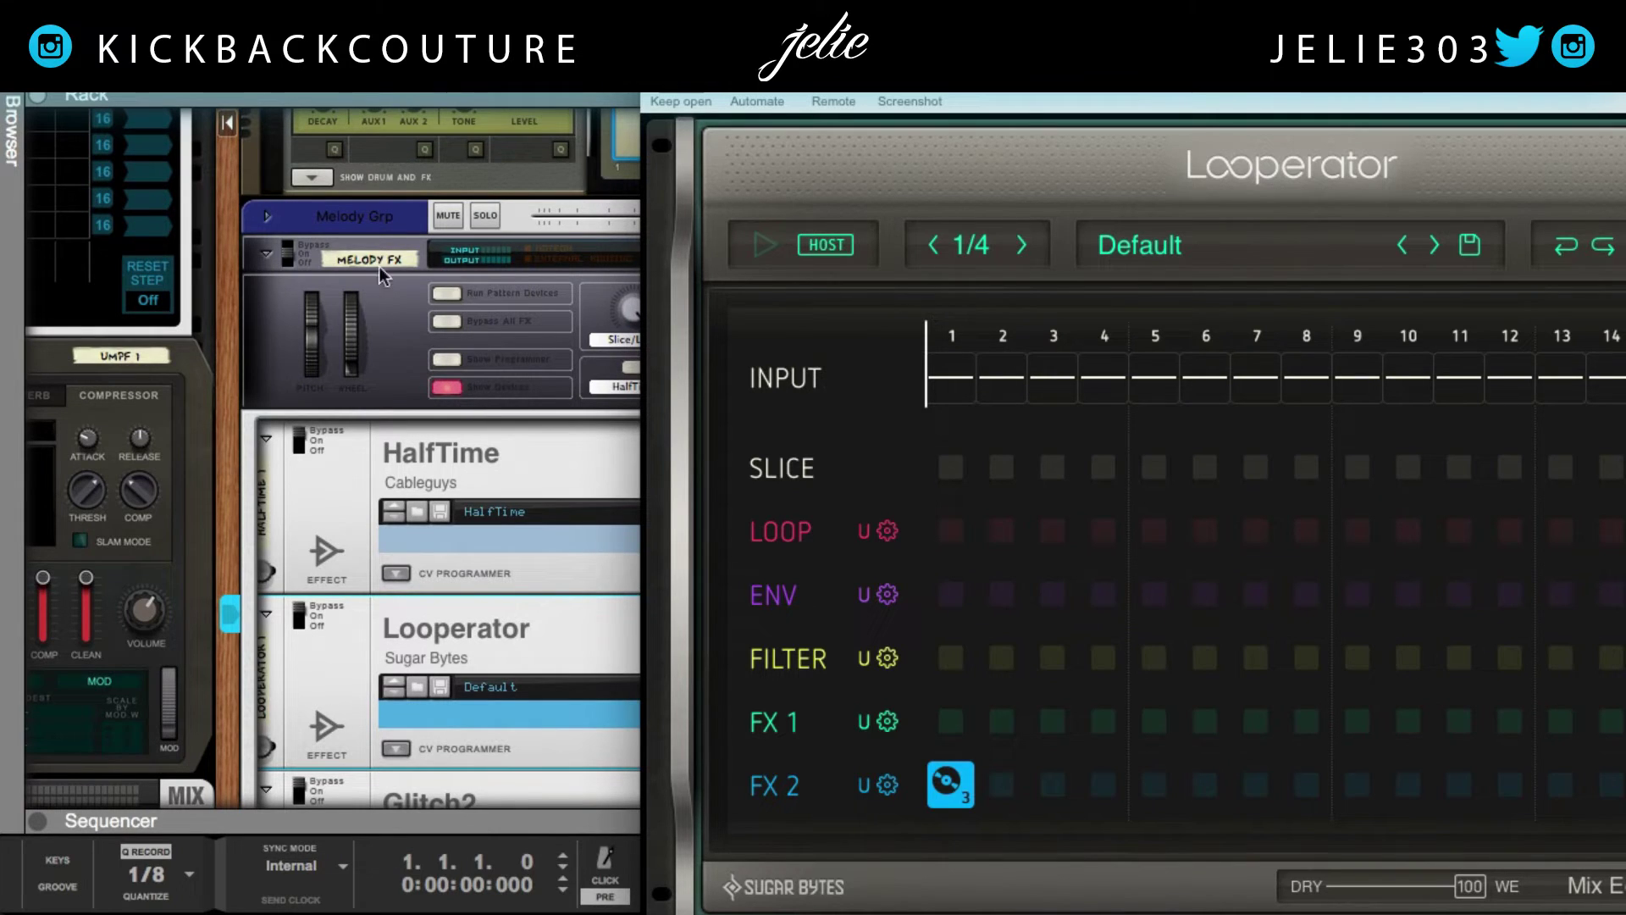
{"action": "left_click", "coordinate": [303, 617]}
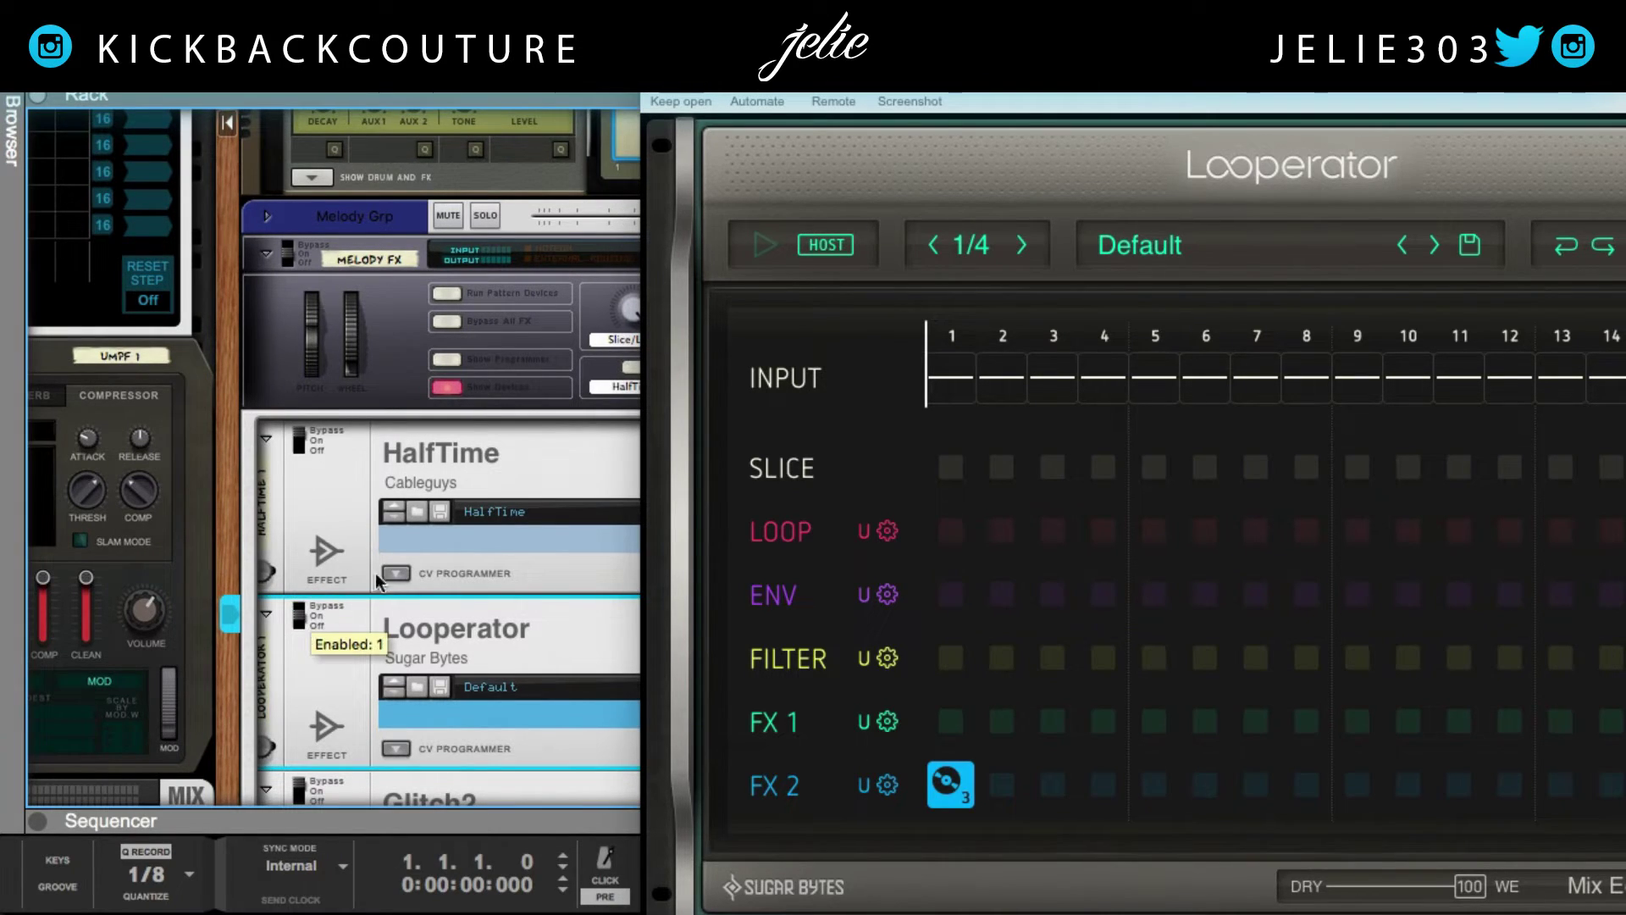
{"action": "left_click_drag", "start_coordinate": [834, 83], "coordinate": [664, 83]}
{"action": "left_click_drag", "start_coordinate": [1183, 85], "coordinate": [1044, 85]}
{"action": "key", "text": "space"}
{"action": "left_click_drag", "start_coordinate": [847, 84], "coordinate": [730, 84]}
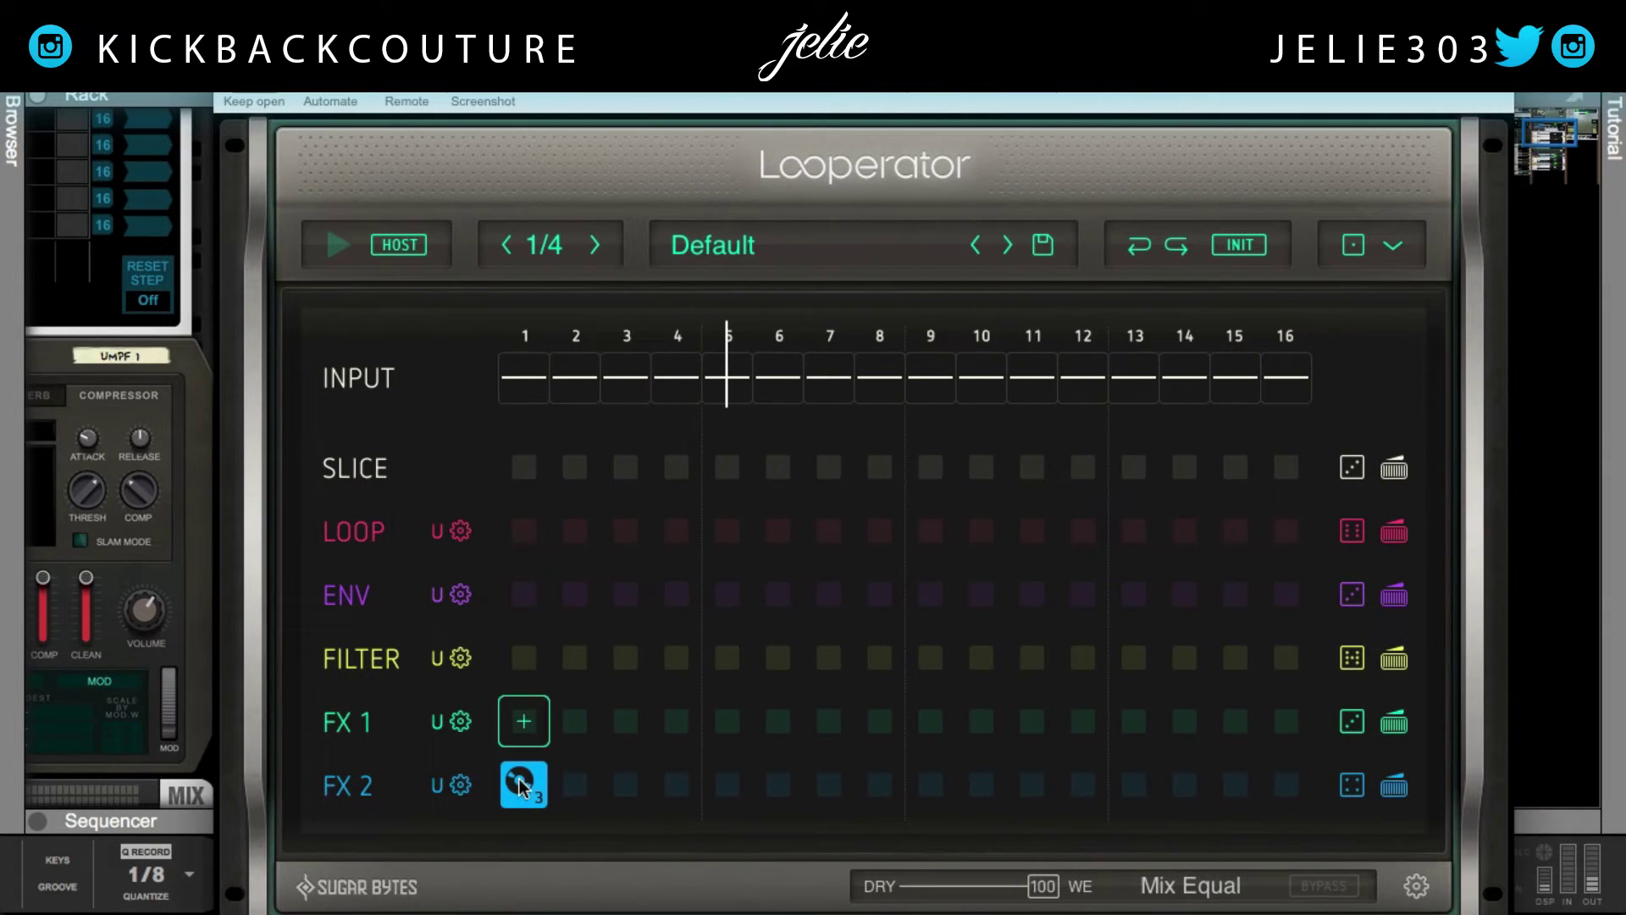
Try the Vinyl 4 and Vinyl 1 effects on step 1 of the FX 2 row during playback.
{"action": "left_click", "coordinate": [523, 785]}
{"action": "left_click", "coordinate": [585, 651]}
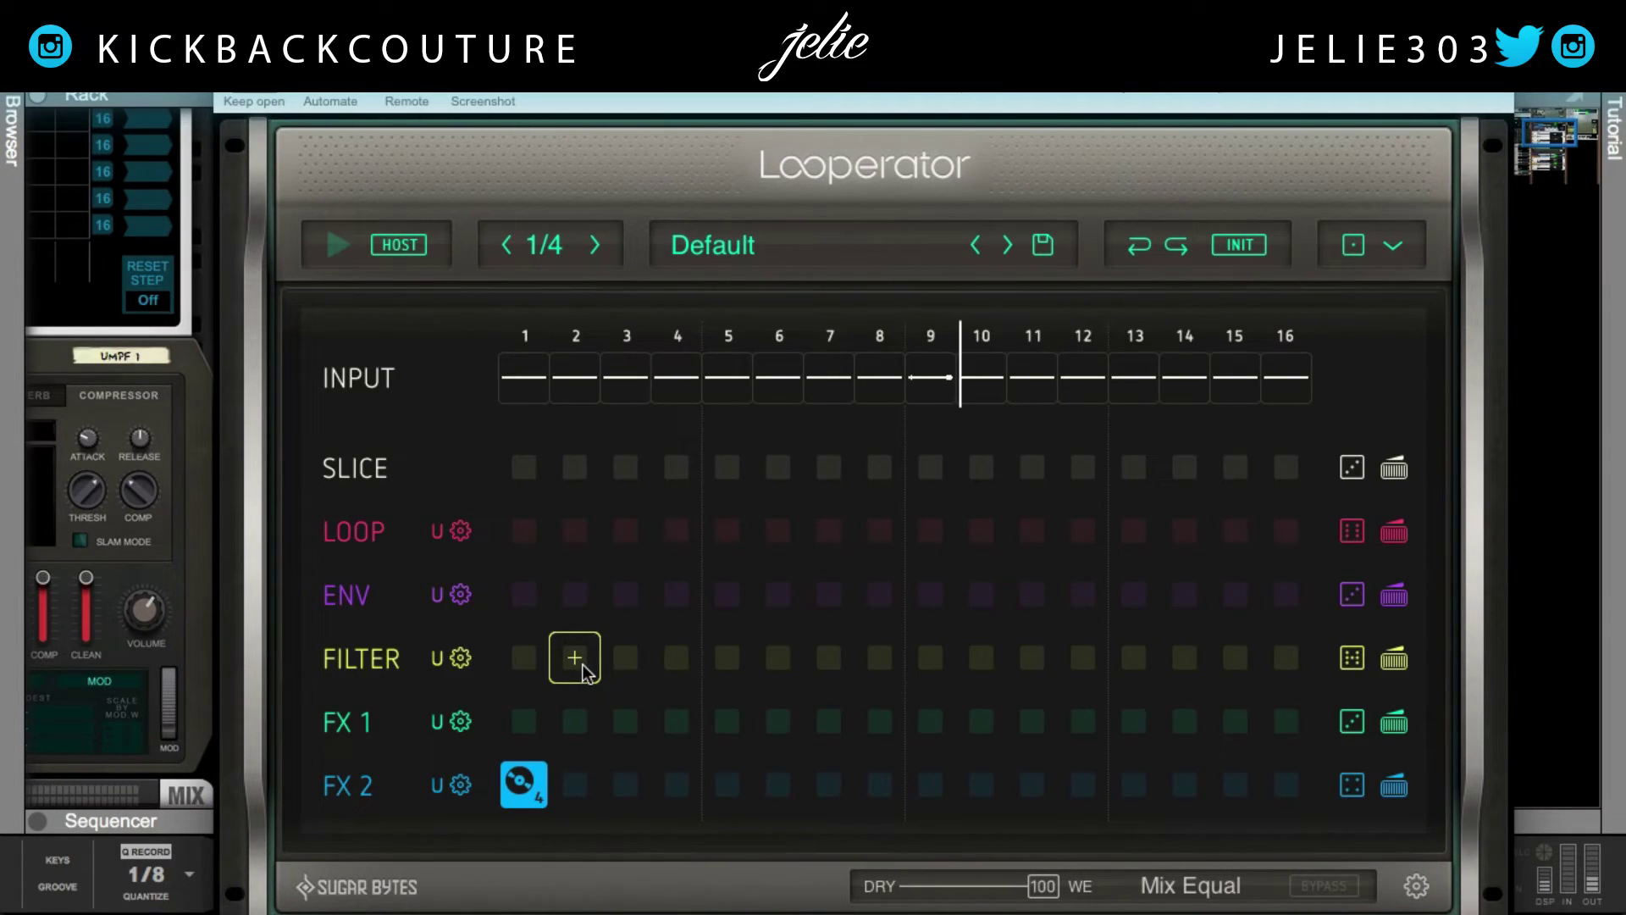
{"action": "left_click", "coordinate": [525, 784]}
{"action": "left_click", "coordinate": [458, 655]}
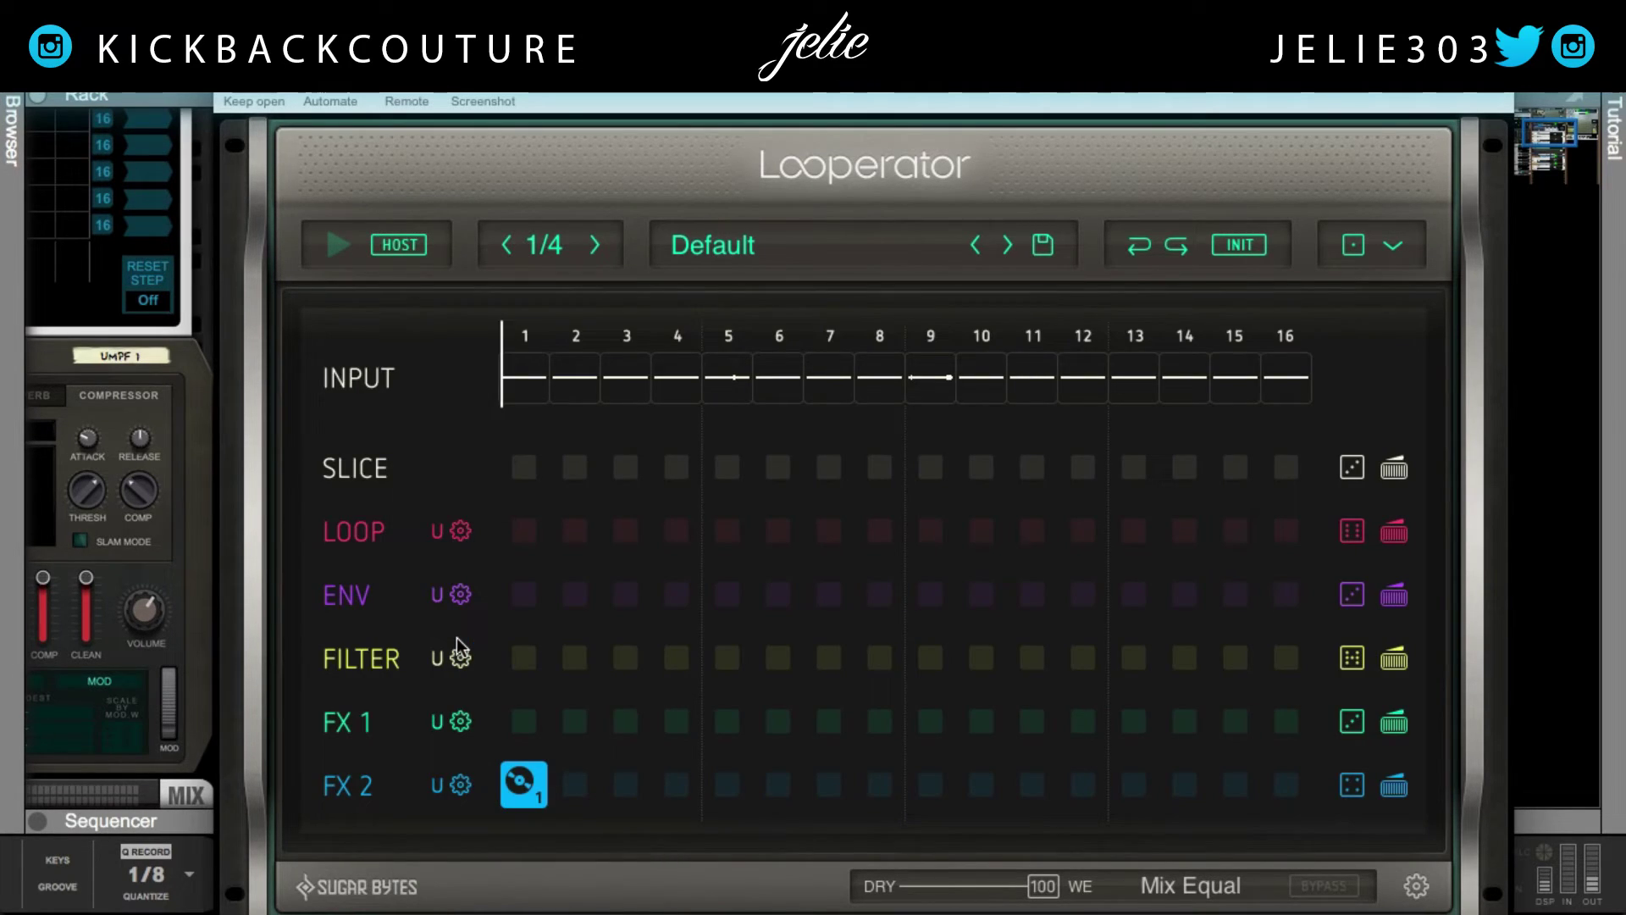
Set step 1 of the FX 2 row to the clock effect marked with an up arrow and stop playback.
{"action": "left_click", "coordinate": [526, 785]}
{"action": "left_click", "coordinate": [525, 785]}
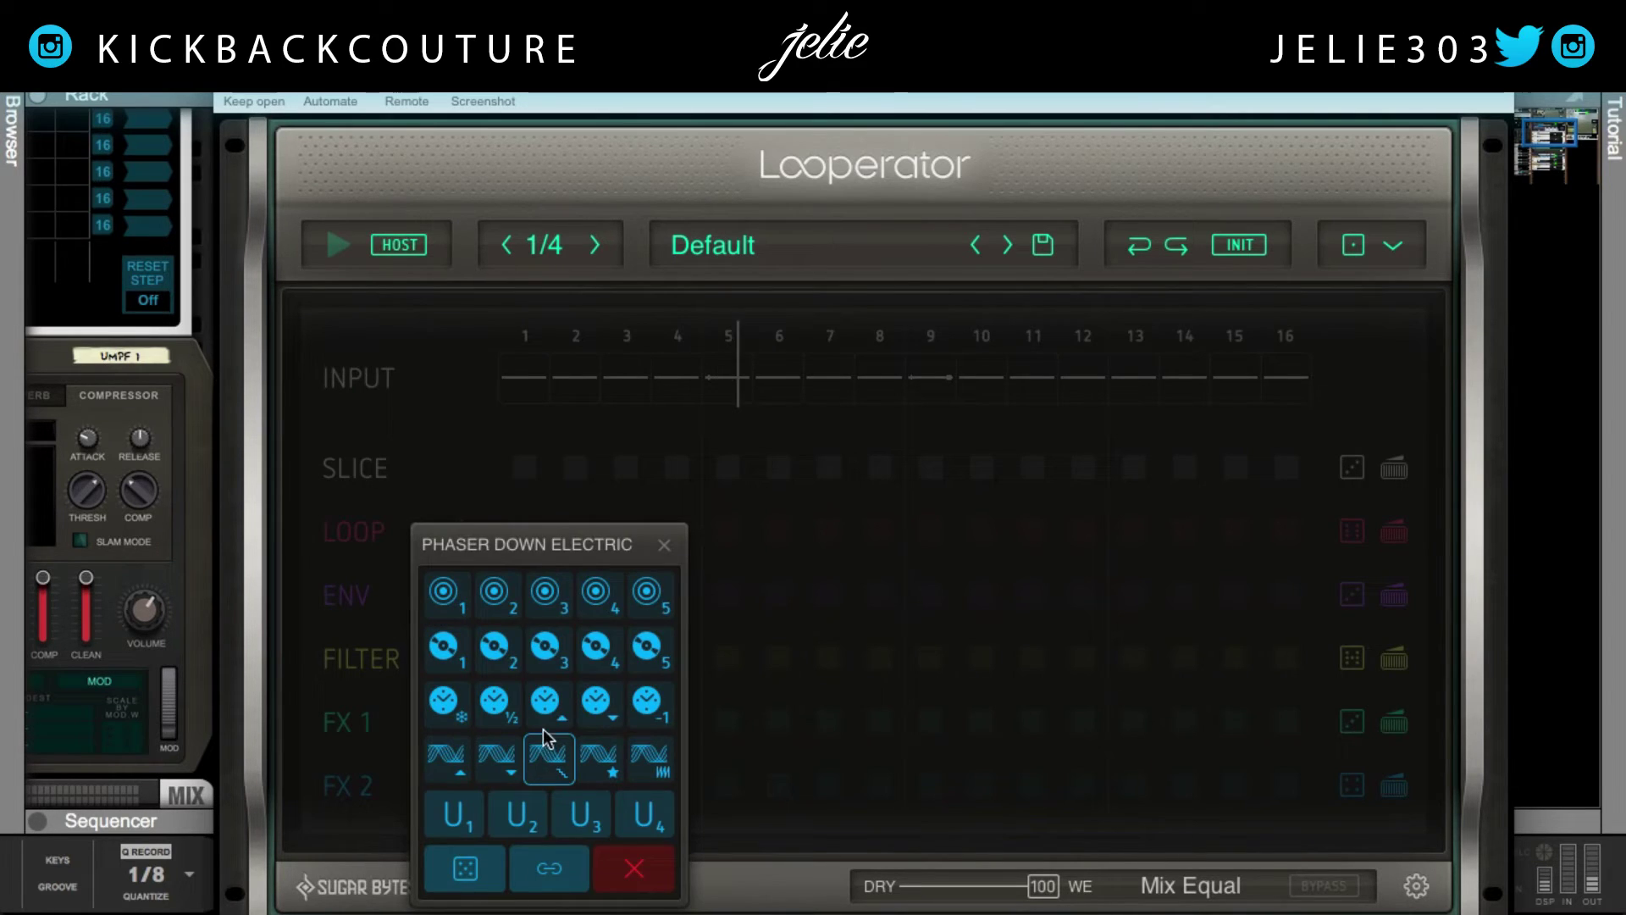
{"action": "left_click", "coordinate": [557, 707]}
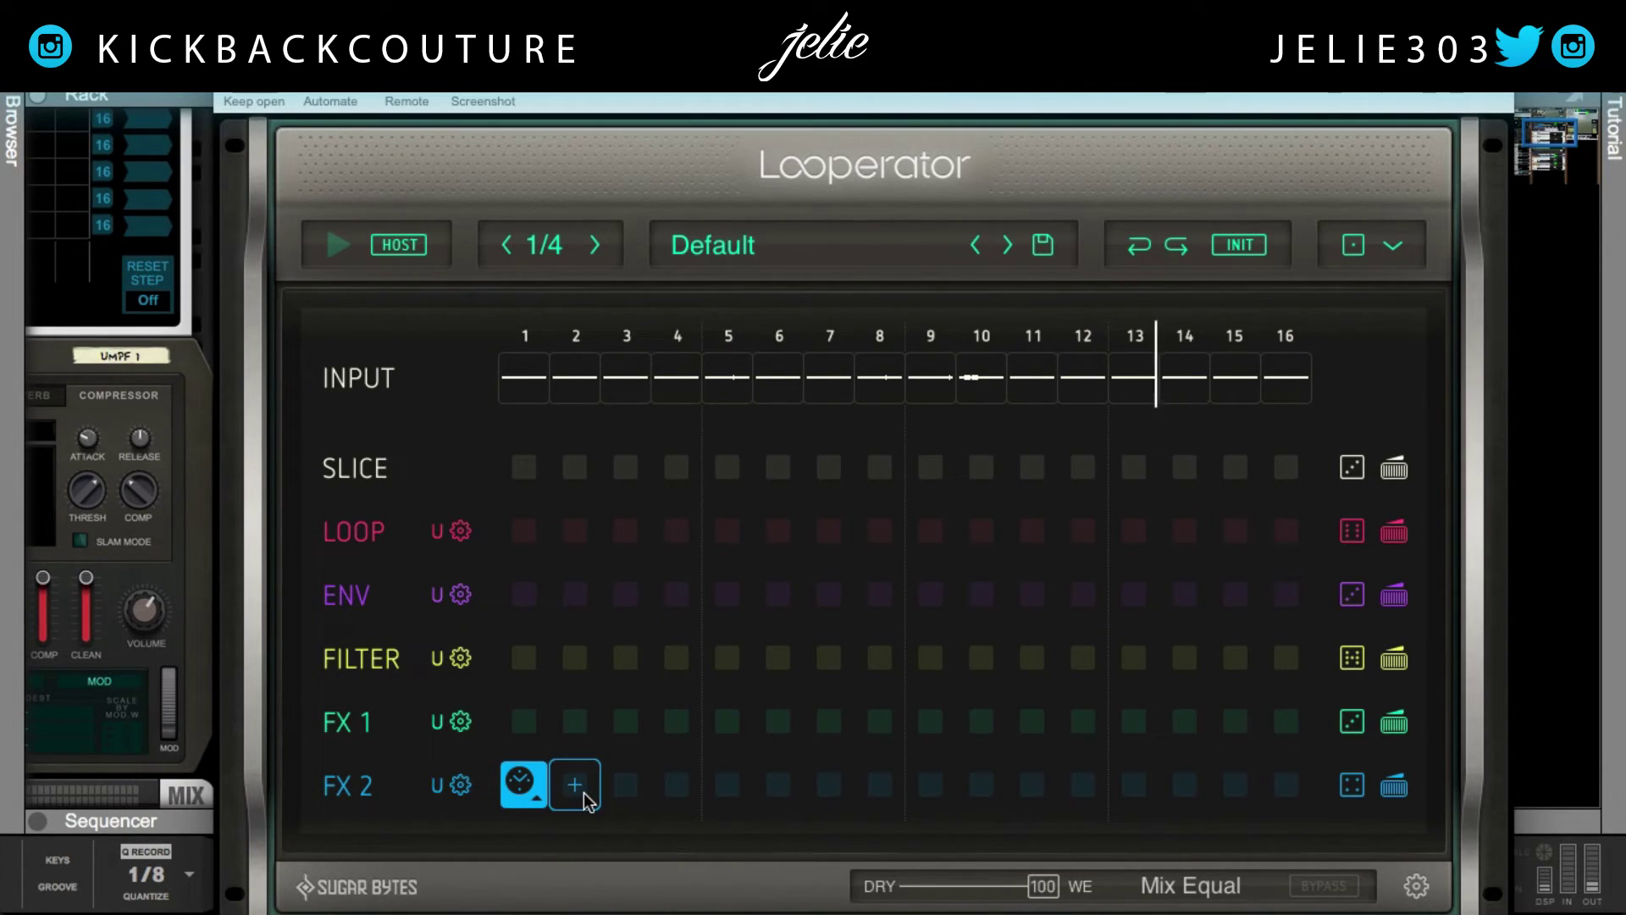
{"action": "key", "text": "space"}
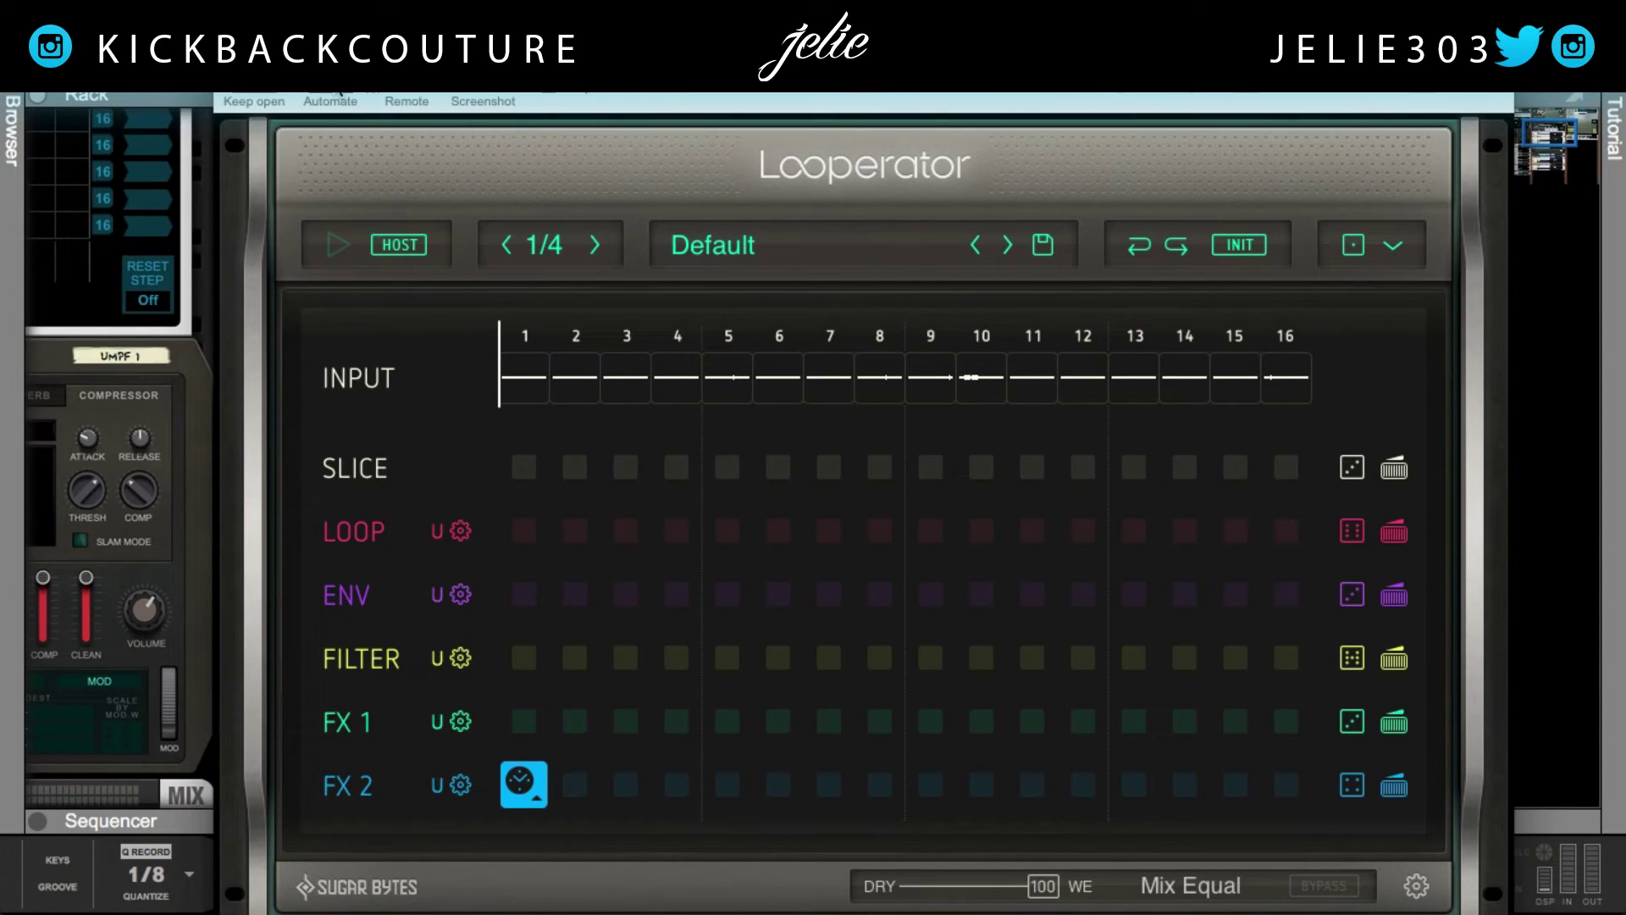
Move the Looperator panel out of view and enlarge the sequencer to cover the rack.
{"action": "left_click", "coordinate": [1389, 796]}
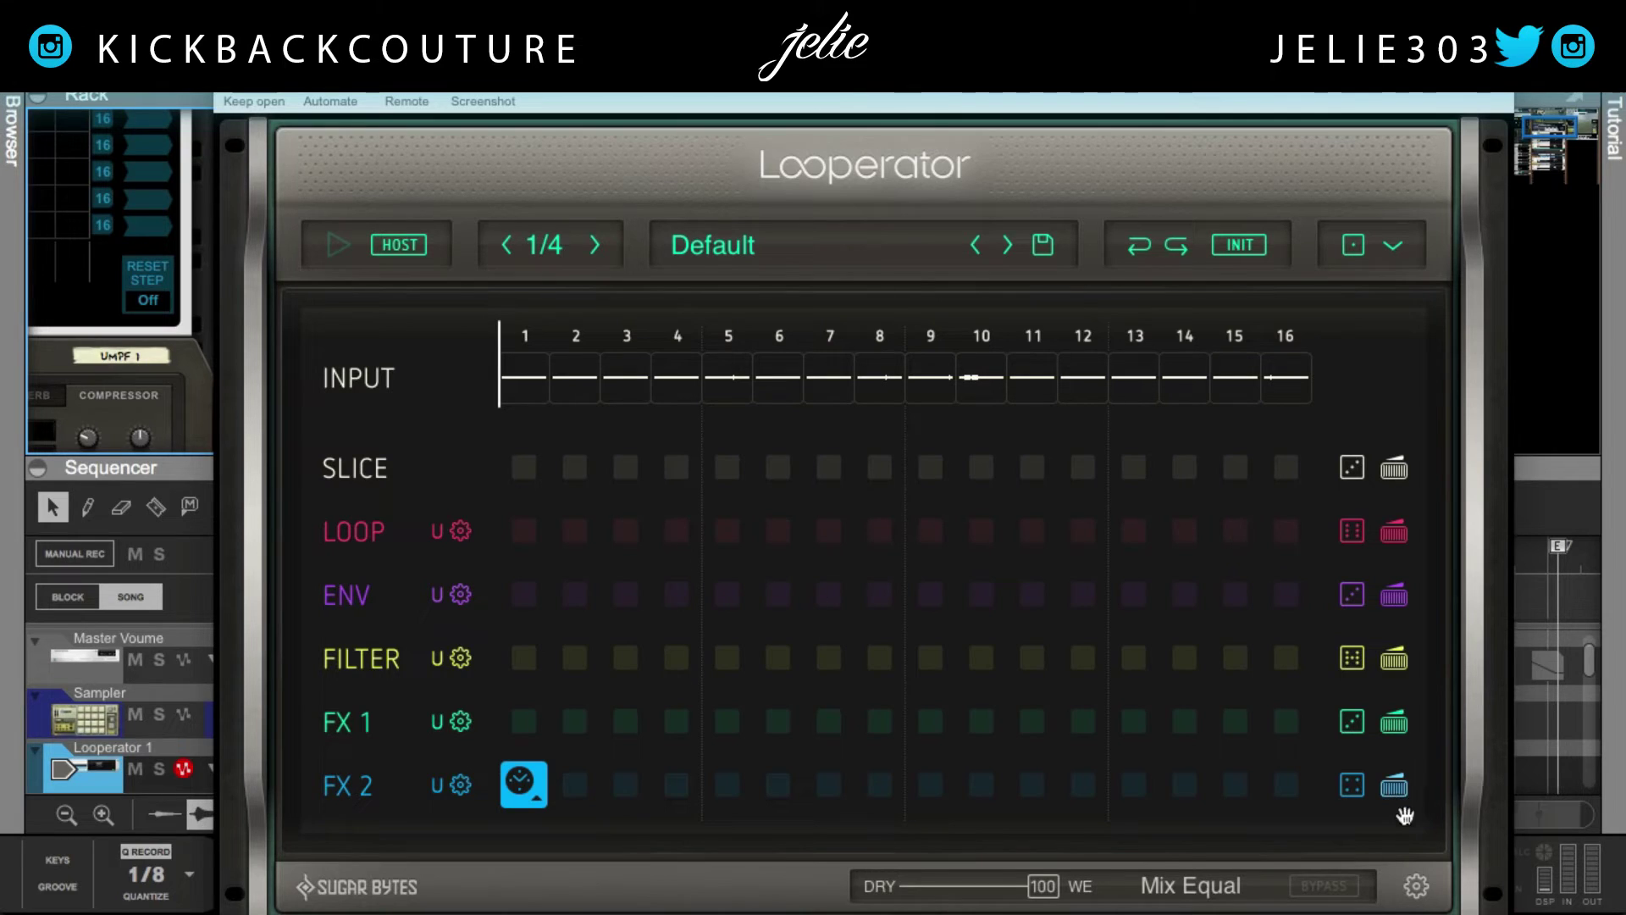
{"action": "left_click_drag", "start_coordinate": [762, 55], "coordinate": [1625, 55]}
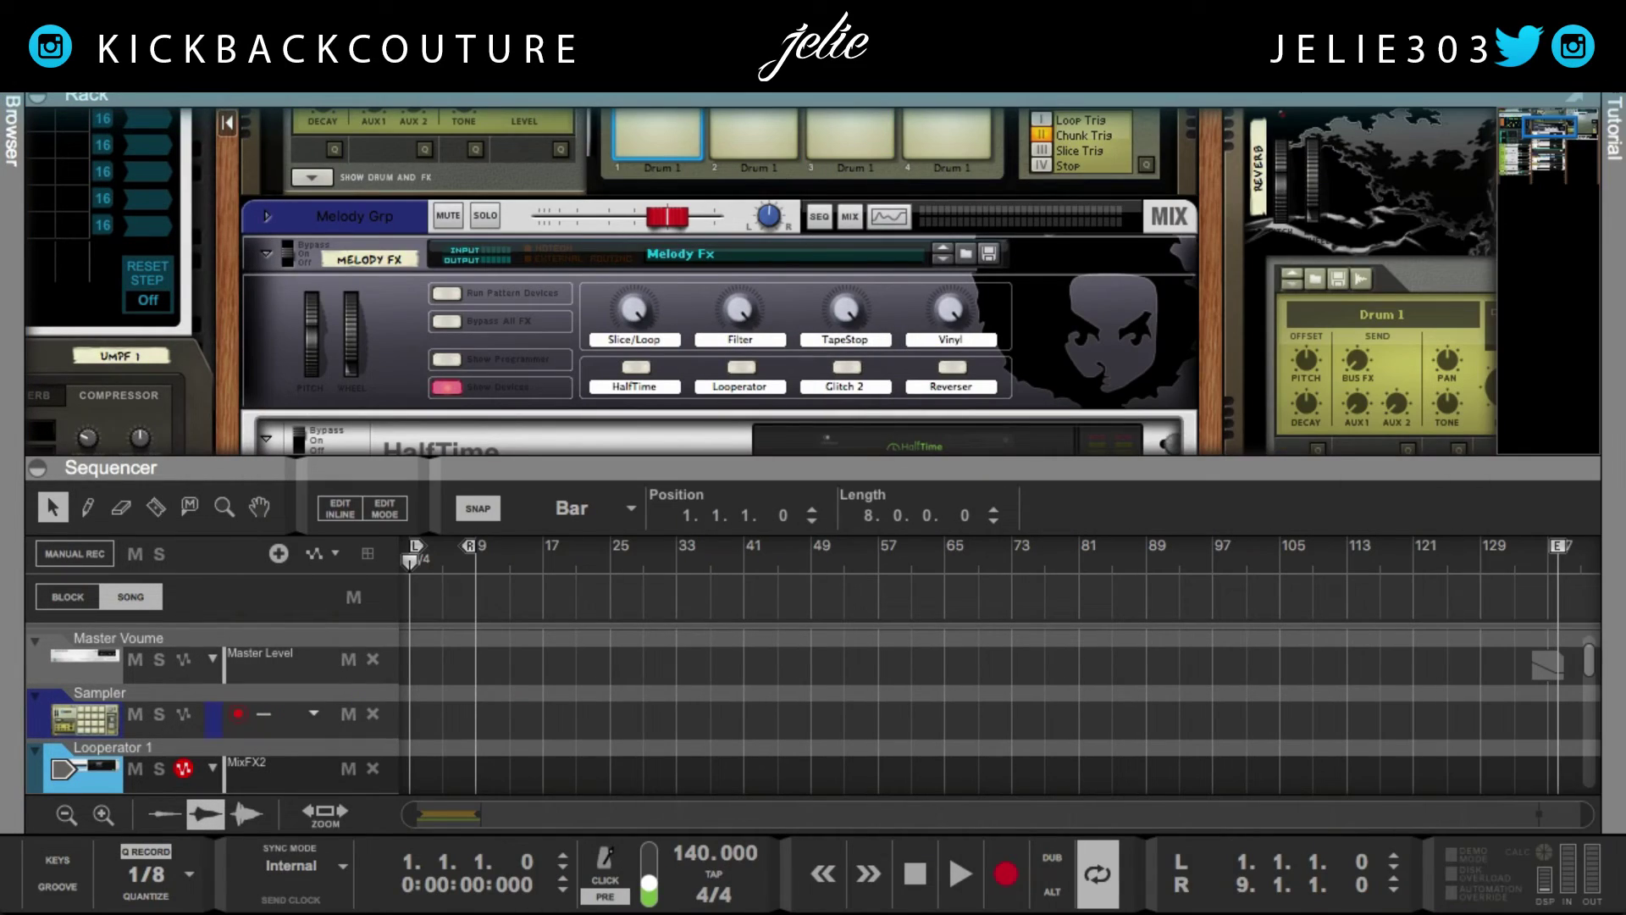
{"action": "left_click_drag", "start_coordinate": [1114, 476], "coordinate": [1106, 120]}
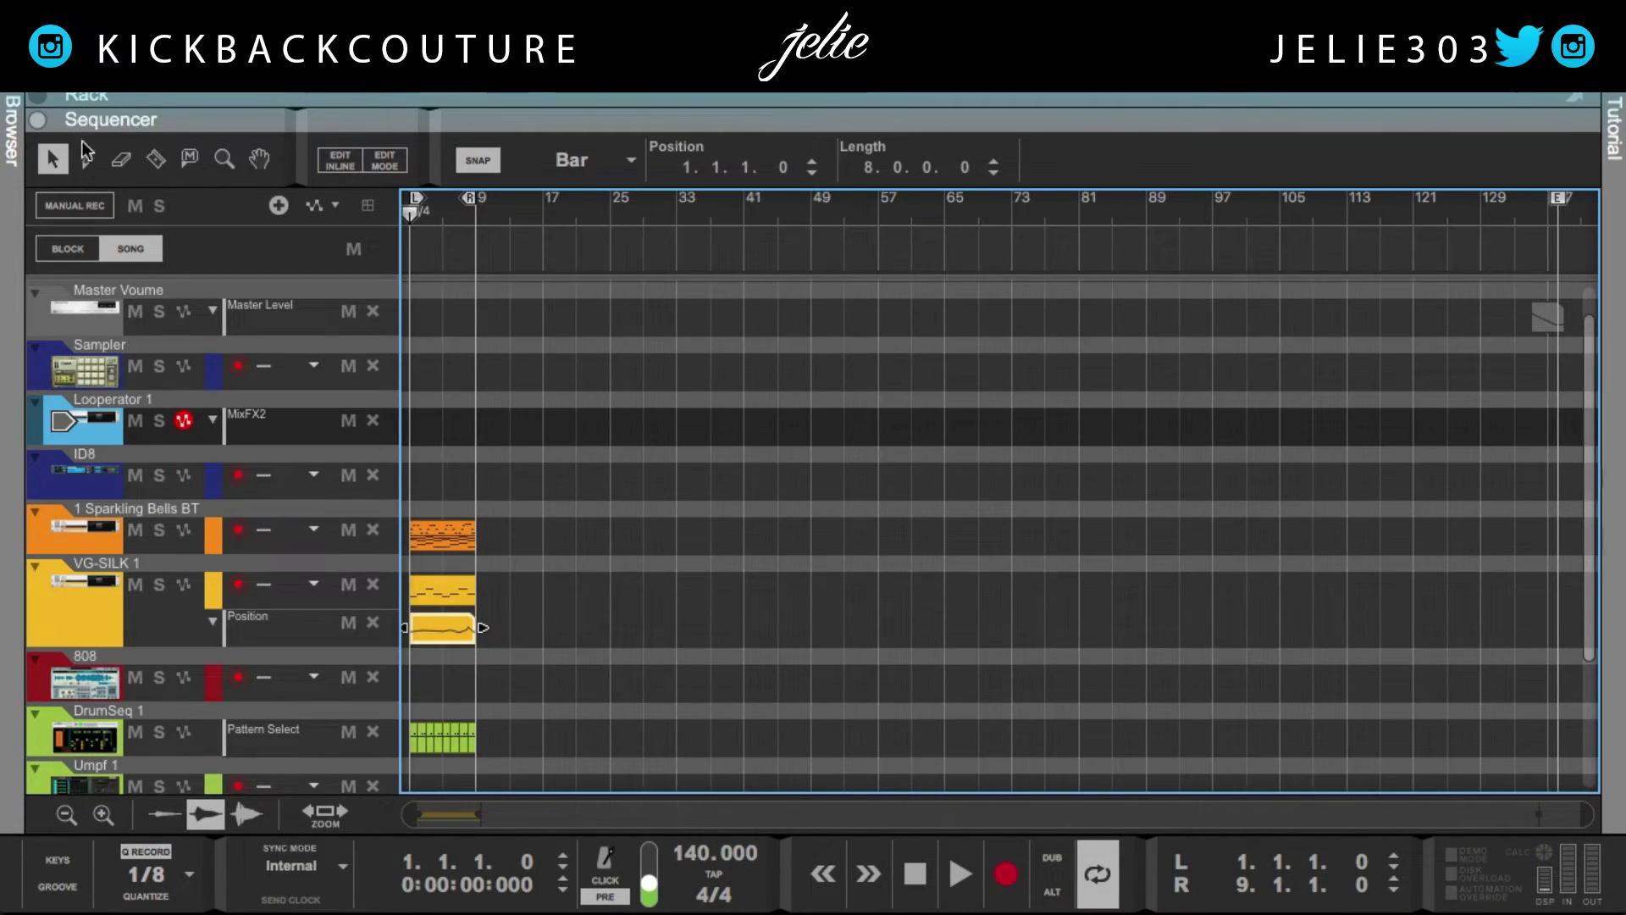
Draw an eight-bar automation clip from bar 1 to bar 9 on Looperator's MixFX2 lane and open it for inline editing.
{"action": "left_click", "coordinate": [88, 158]}
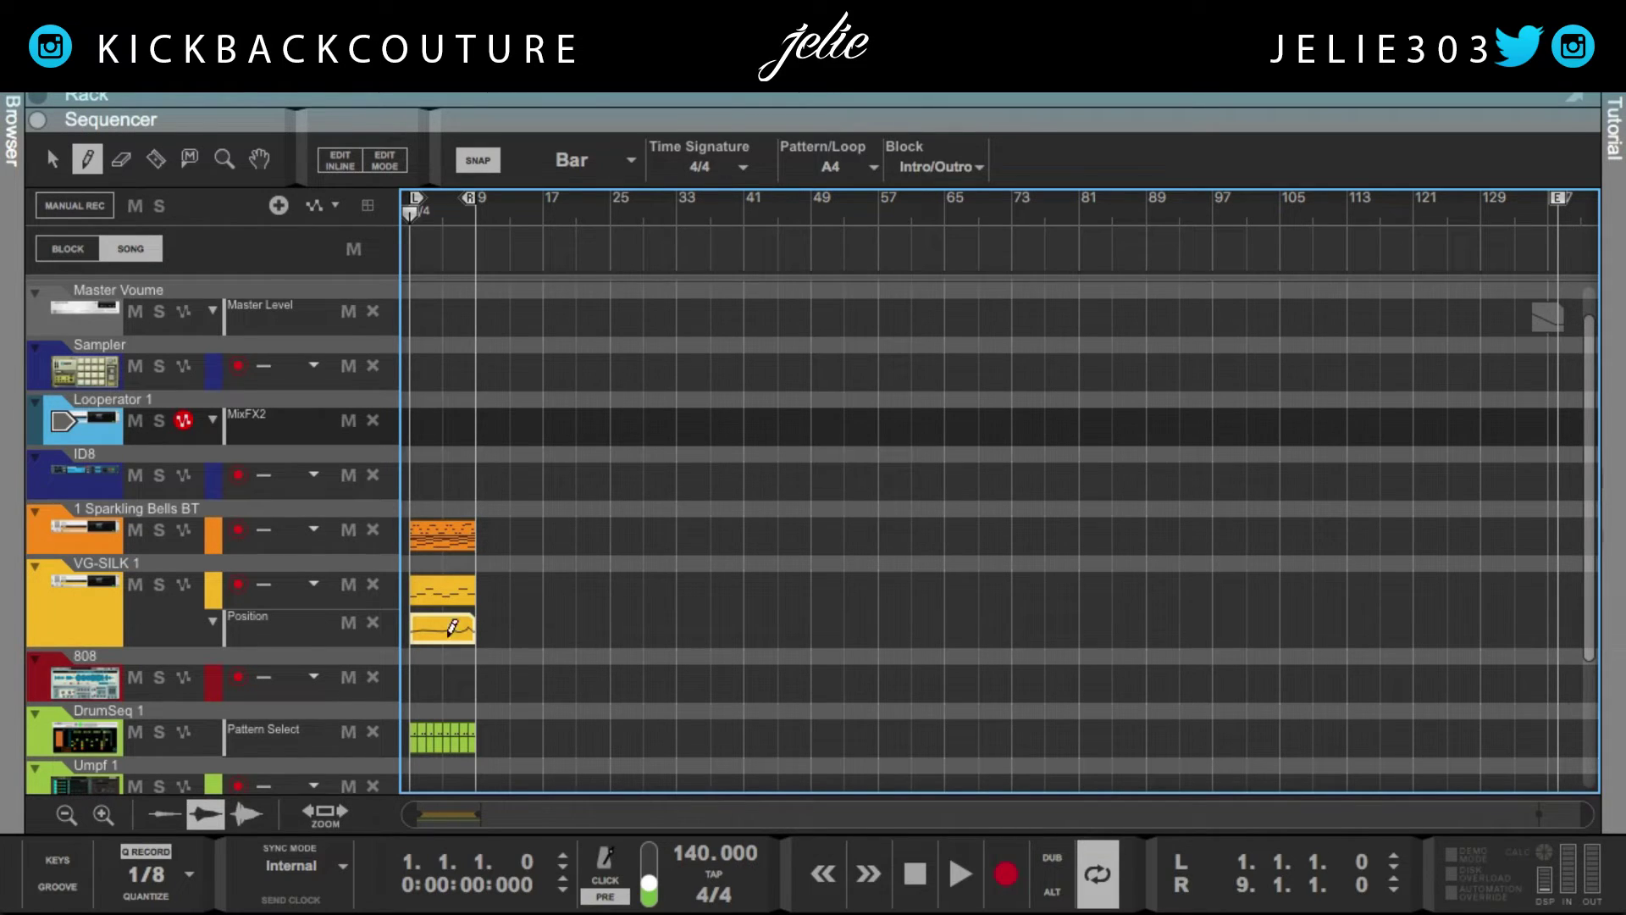
{"action": "left_click_drag", "start_coordinate": [412, 421], "coordinate": [473, 441]}
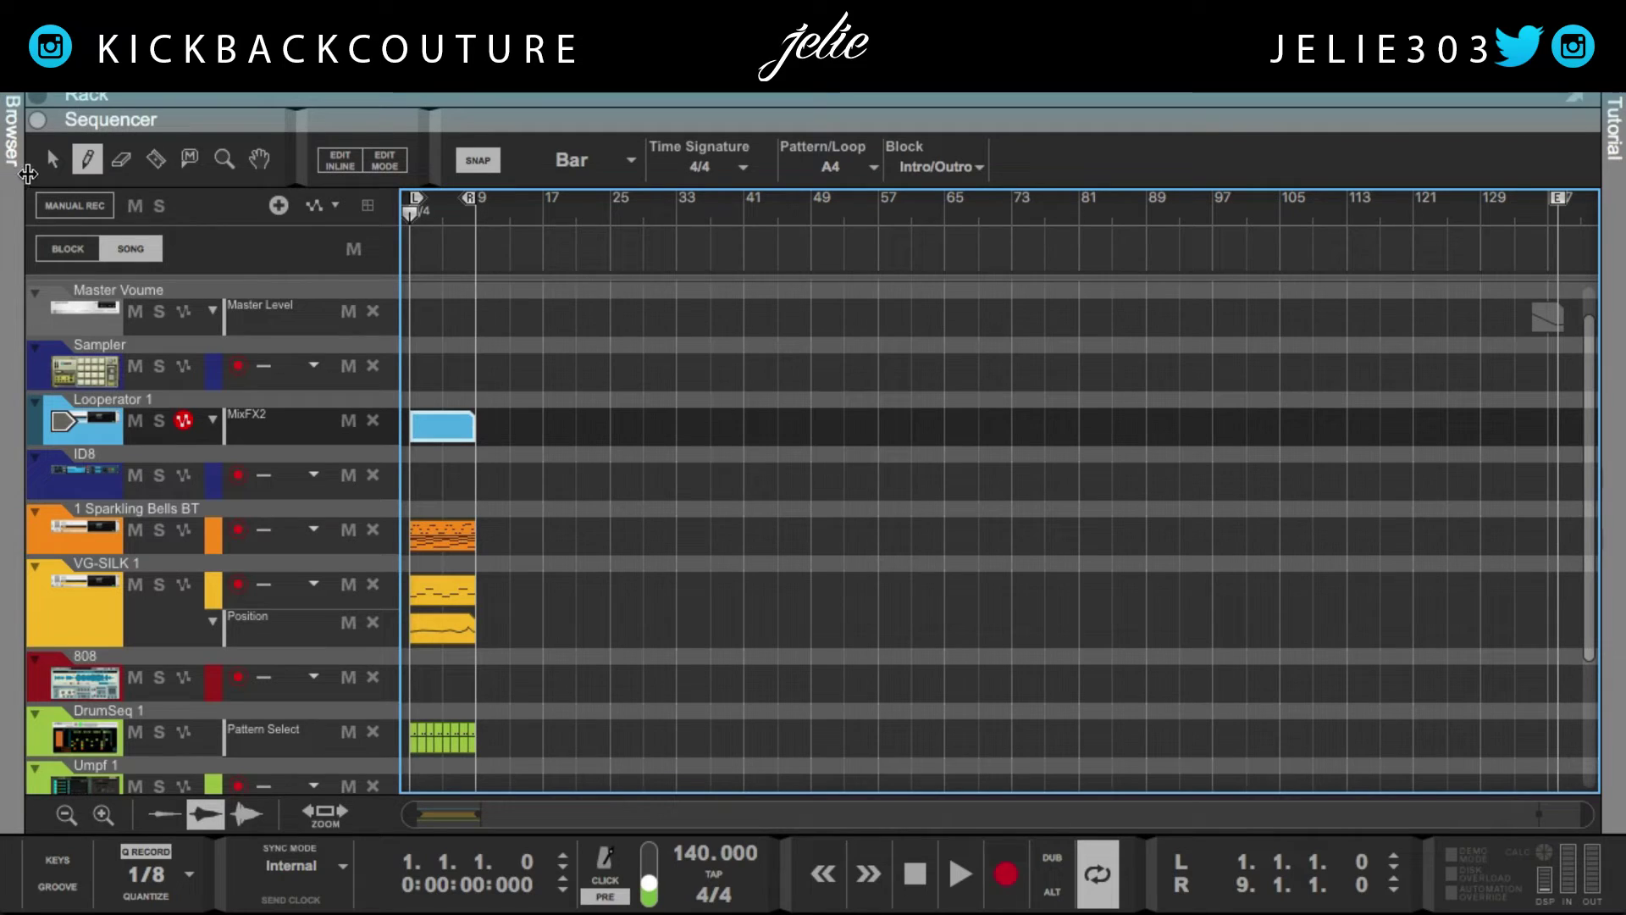
{"action": "left_click", "coordinate": [52, 159]}
{"action": "double_click", "coordinate": [444, 435]}
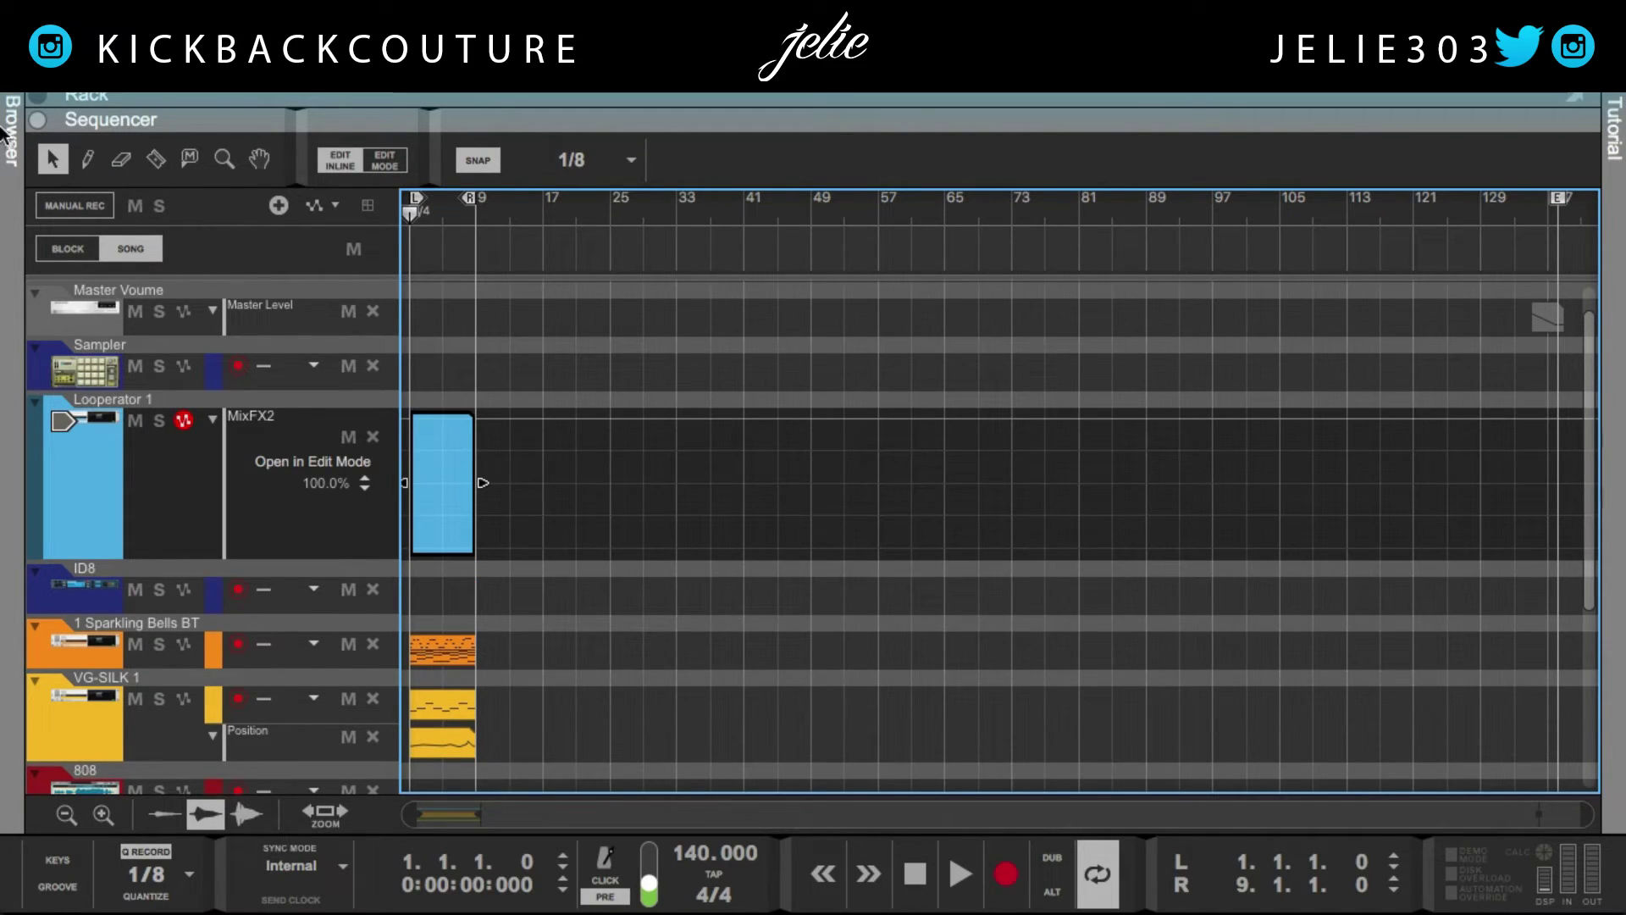
Draw MixFX2 automation starting at 100% at bar 1, holding 99% at position 2.4.3, with a steep drop near bar 3.
{"action": "left_click", "coordinate": [88, 158]}
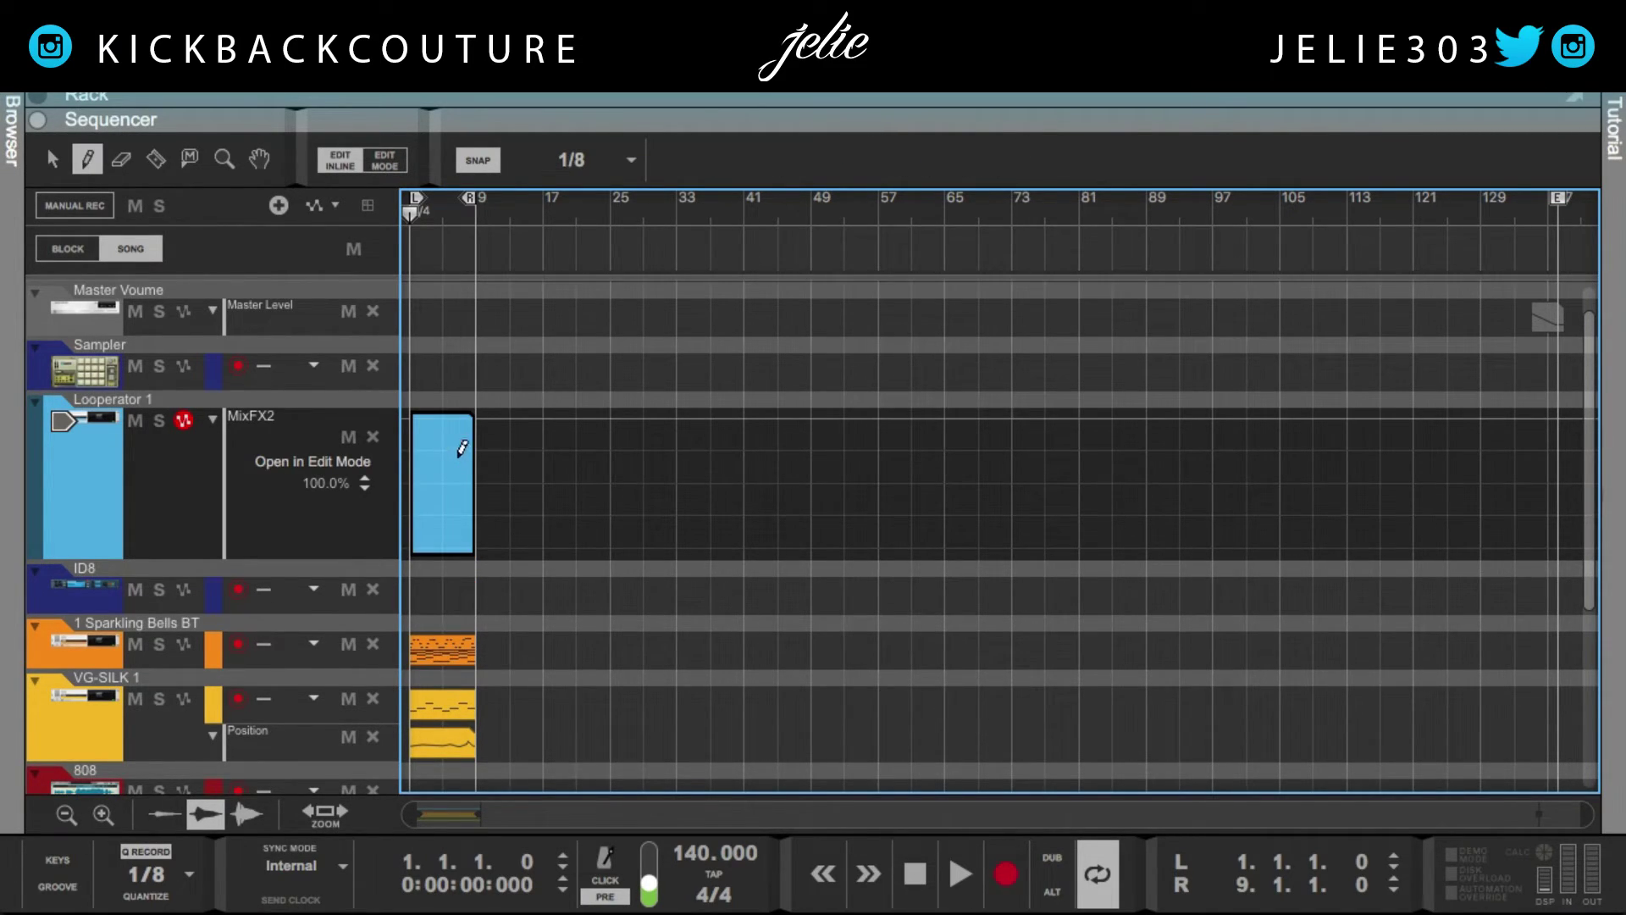
{"action": "left_click", "coordinate": [411, 418]}
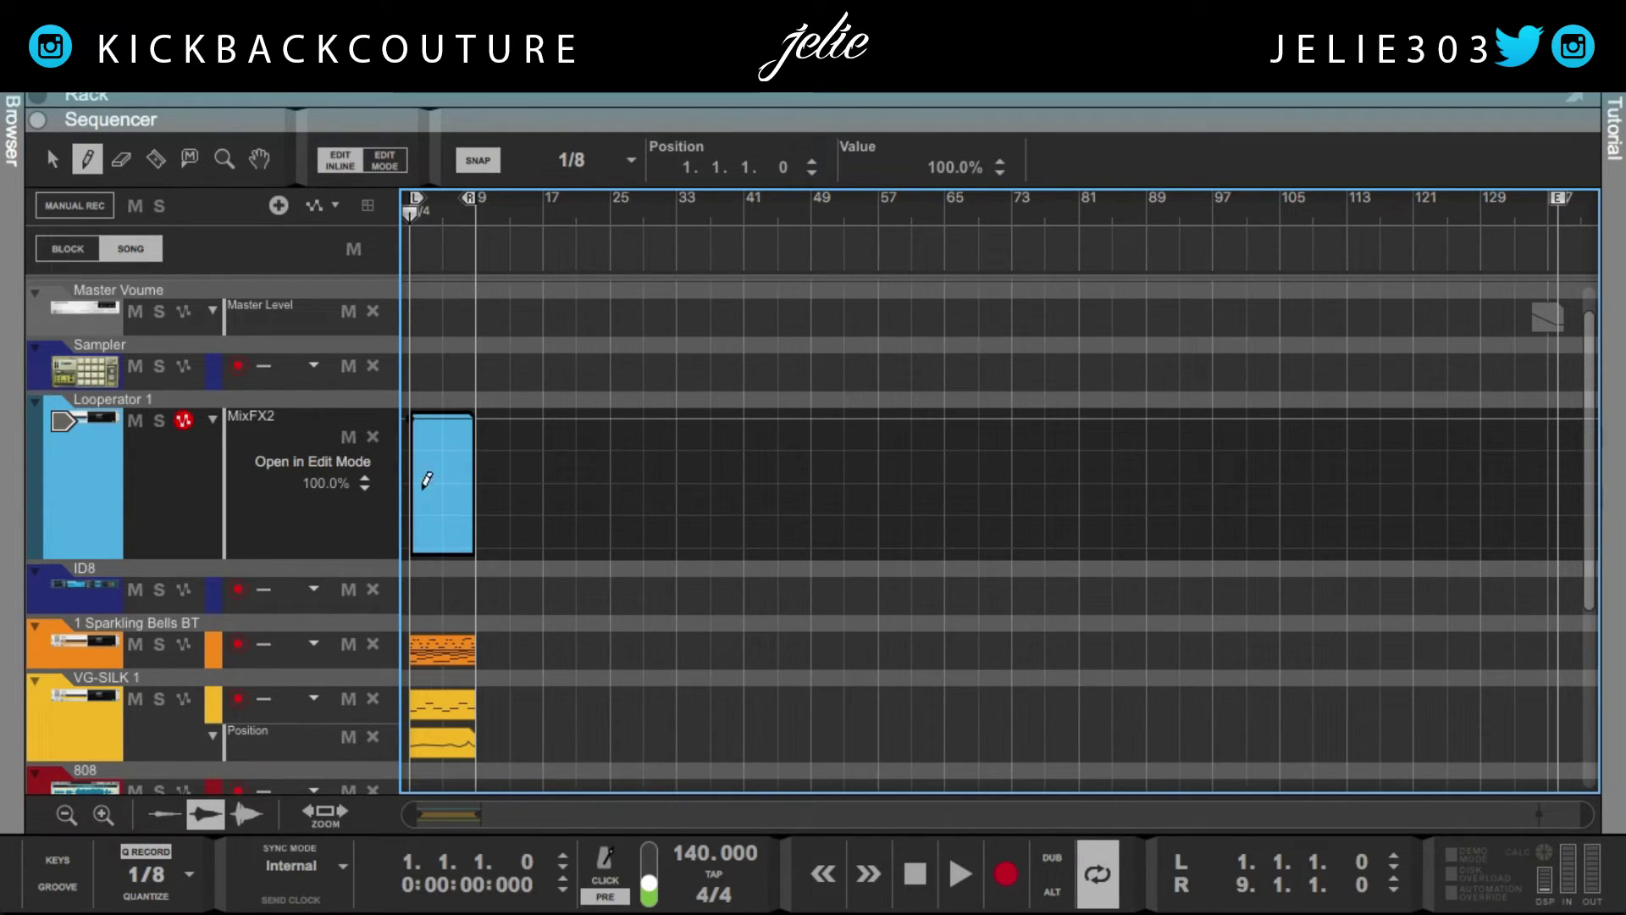
{"action": "key", "text": "h"}
{"action": "key", "text": "h"}
{"action": "key", "text": "h"}
{"action": "key", "text": "h"}
{"action": "key", "text": "h"}
{"action": "key", "text": "h"}
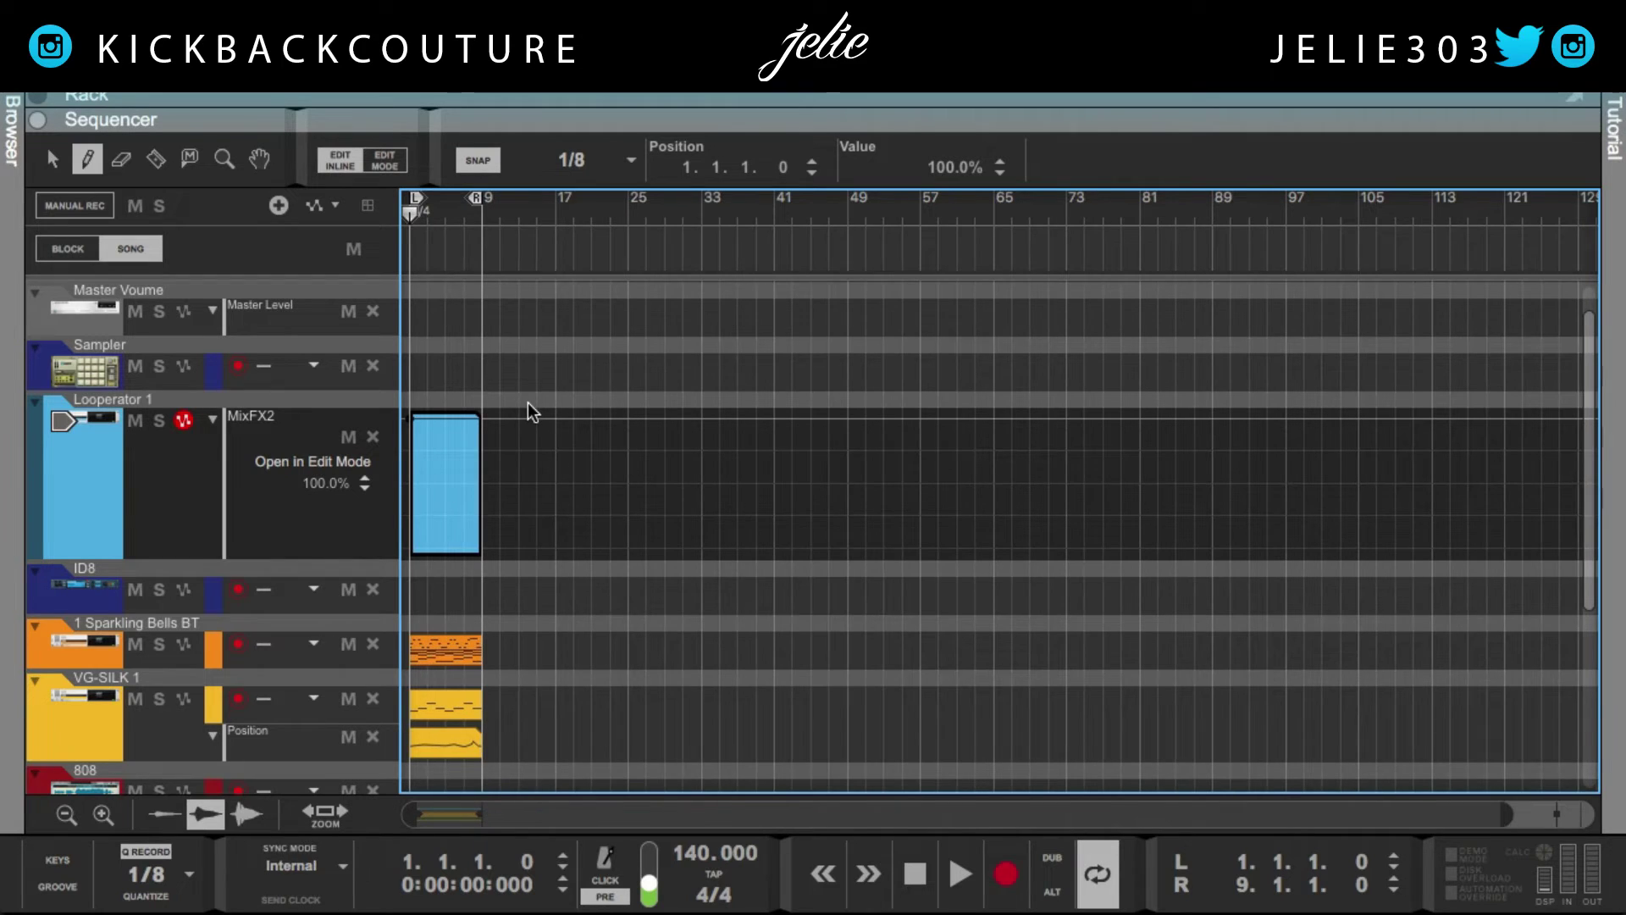
{"action": "key", "text": "g"}
{"action": "left_click", "coordinate": [477, 548]}
{"action": "mouse_move", "coordinate": [481, 413]}
{"action": "left_mouse_down"}
{"action": "mouse_move", "coordinate": [479, 566]}
{"action": "mouse_move", "coordinate": [483, 537]}
{"action": "mouse_move", "coordinate": [494, 559]}
{"action": "mouse_move", "coordinate": [475, 545]}
{"action": "mouse_move", "coordinate": [475, 419]}
{"action": "left_mouse_up"}
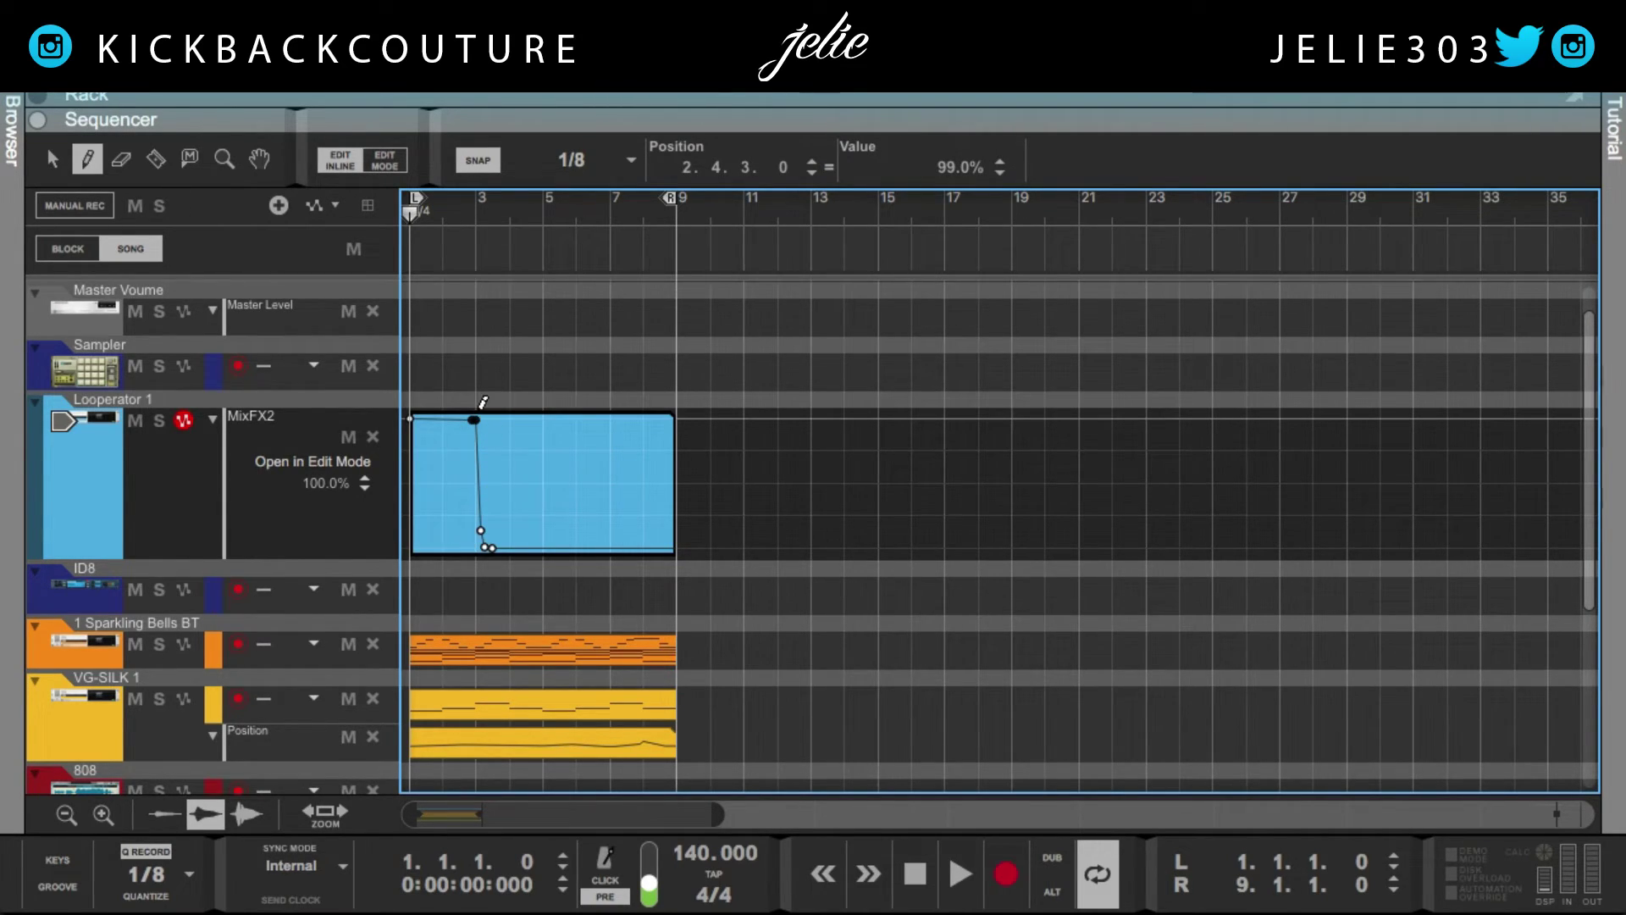
Play the loop briefly from bar 1 to audition the MixFX2 automation, and check the clip's first point.
{"action": "key", "text": "space"}
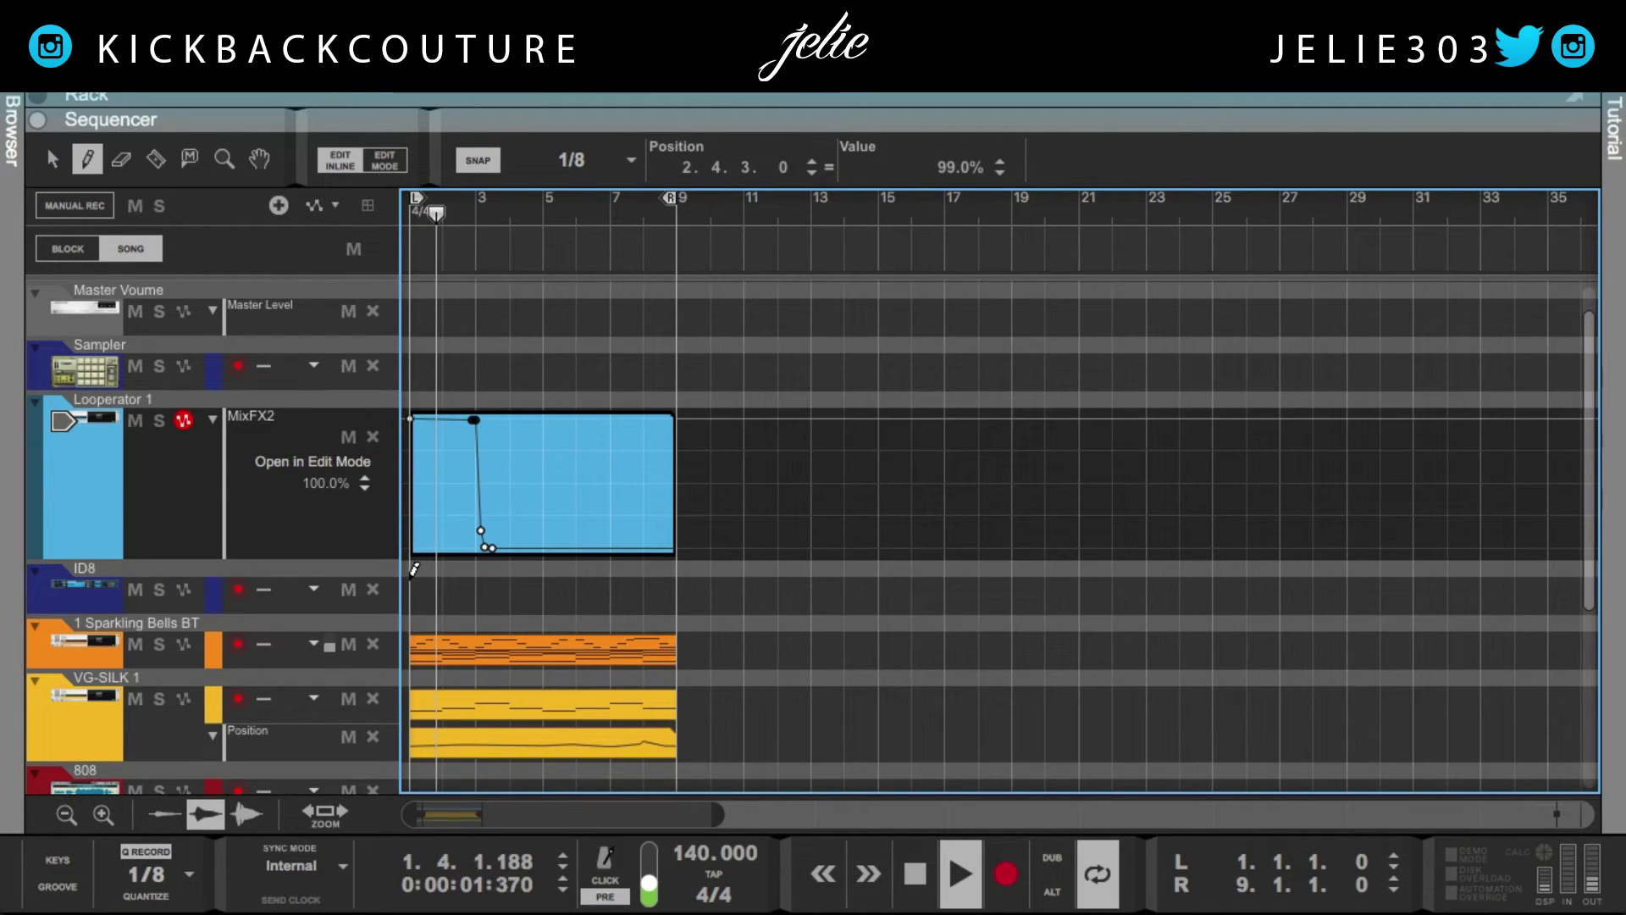
{"action": "key", "text": "q"}
{"action": "left_click_drag", "start_coordinate": [437, 466], "coordinate": [394, 408]}
{"action": "key", "text": "space"}
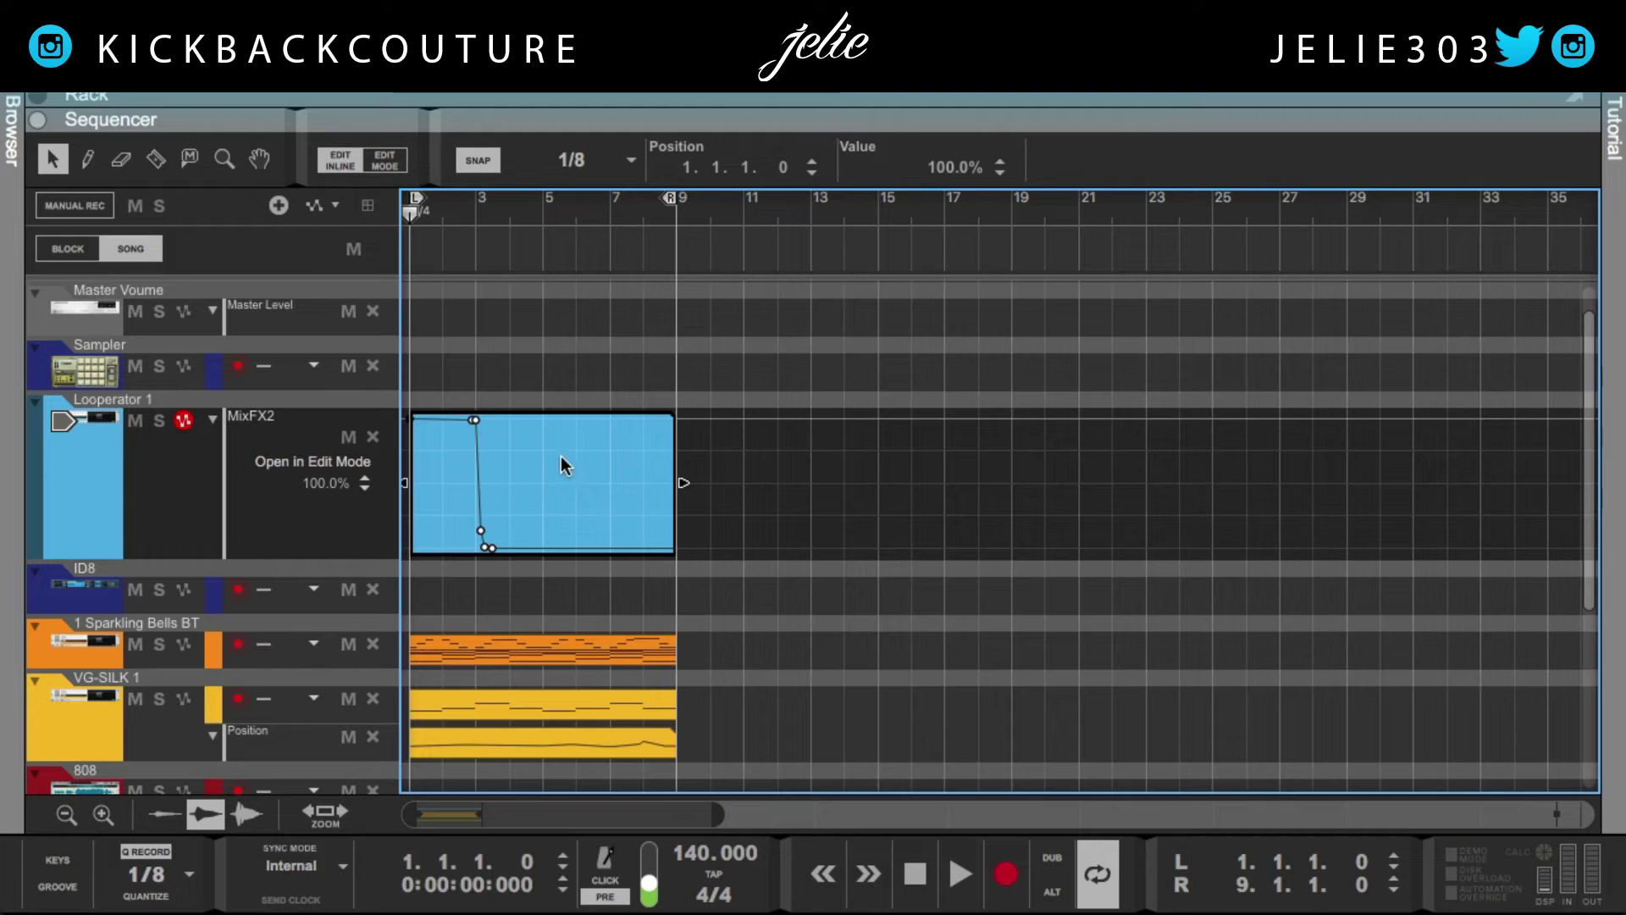
{"action": "left_click", "coordinate": [511, 454]}
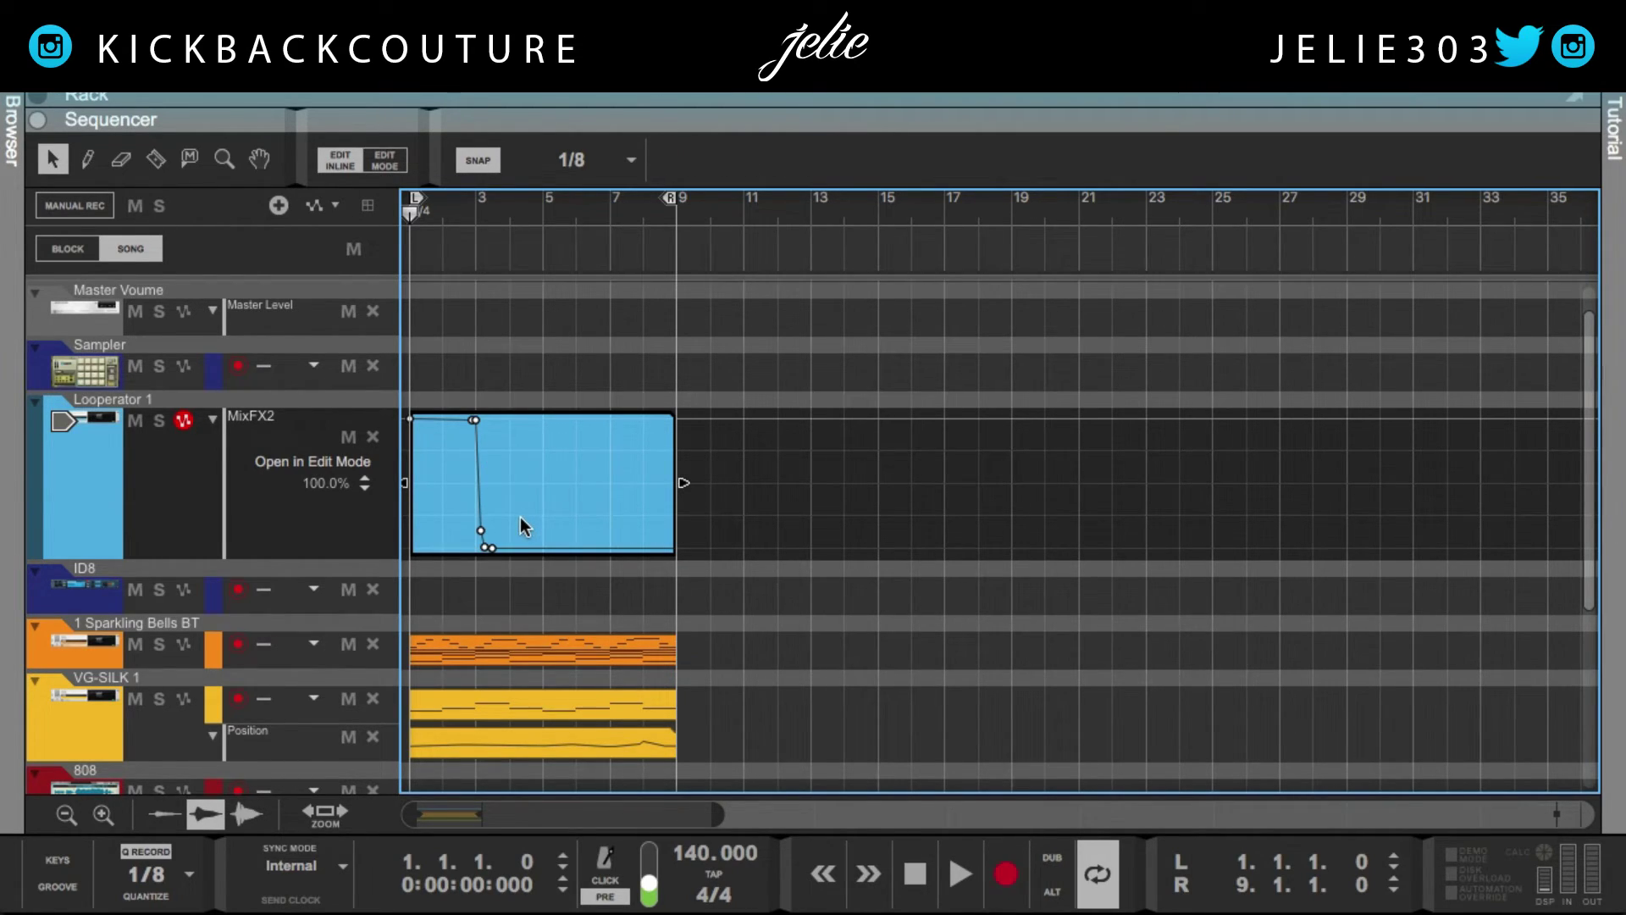
Delete all the automation points in the MixFX2 clip.
{"action": "left_click", "coordinate": [474, 420]}
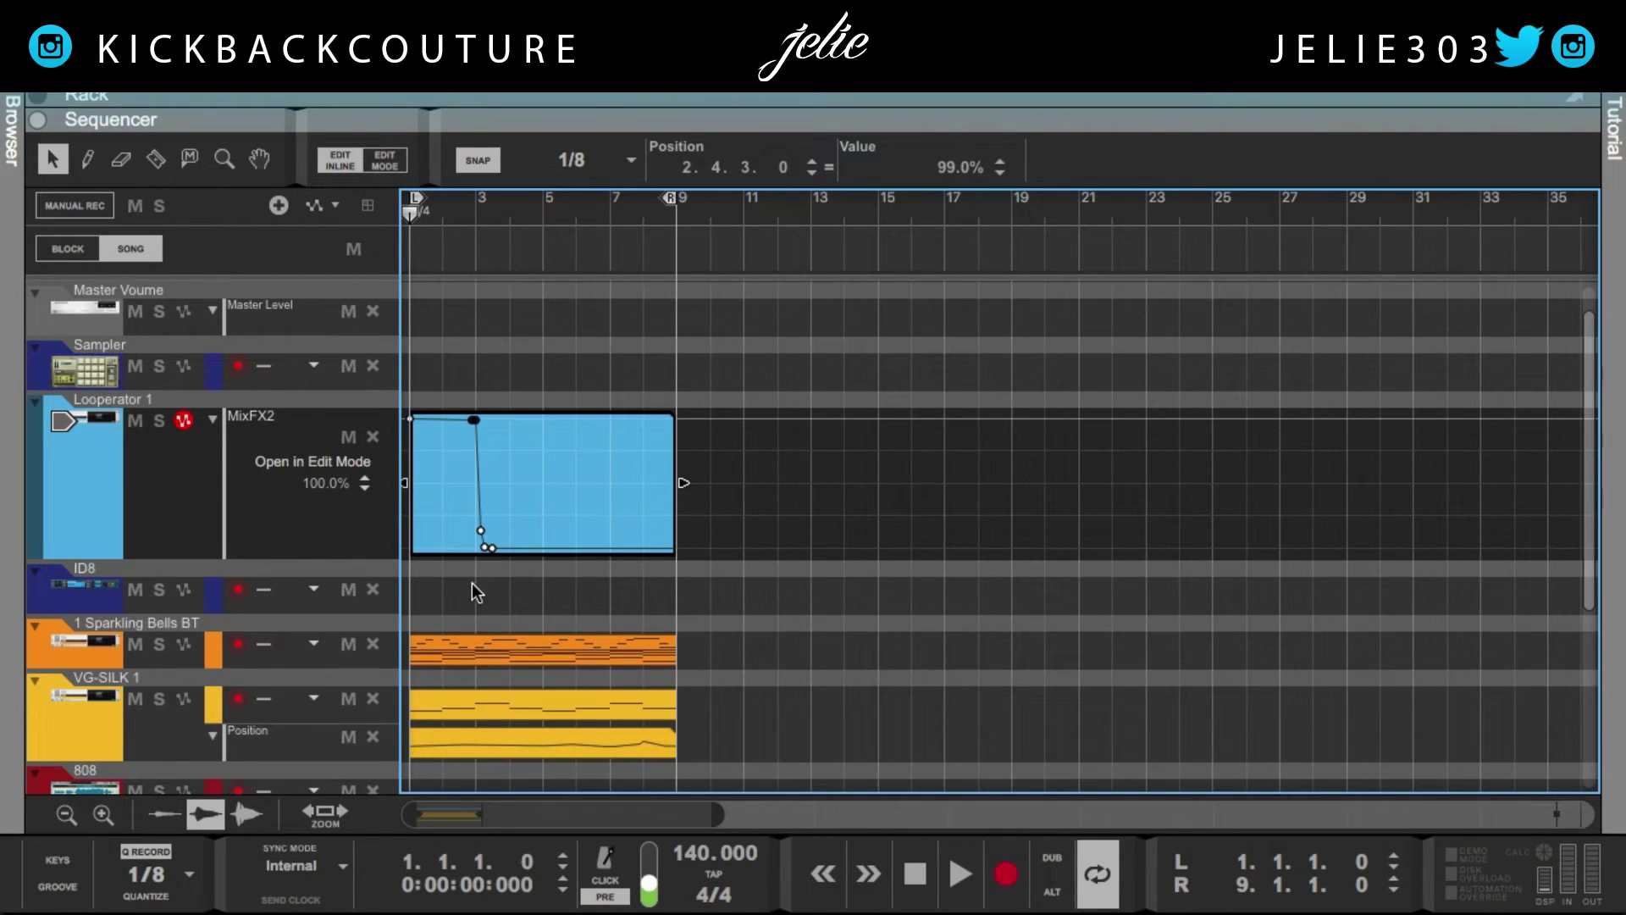
{"action": "key", "text": "Delete"}
{"action": "left_click_drag", "start_coordinate": [536, 459], "coordinate": [457, 561]}
{"action": "key", "text": "Delete"}
{"action": "left_click_drag", "start_coordinate": [453, 485], "coordinate": [349, 381]}
{"action": "key", "text": "Delete"}
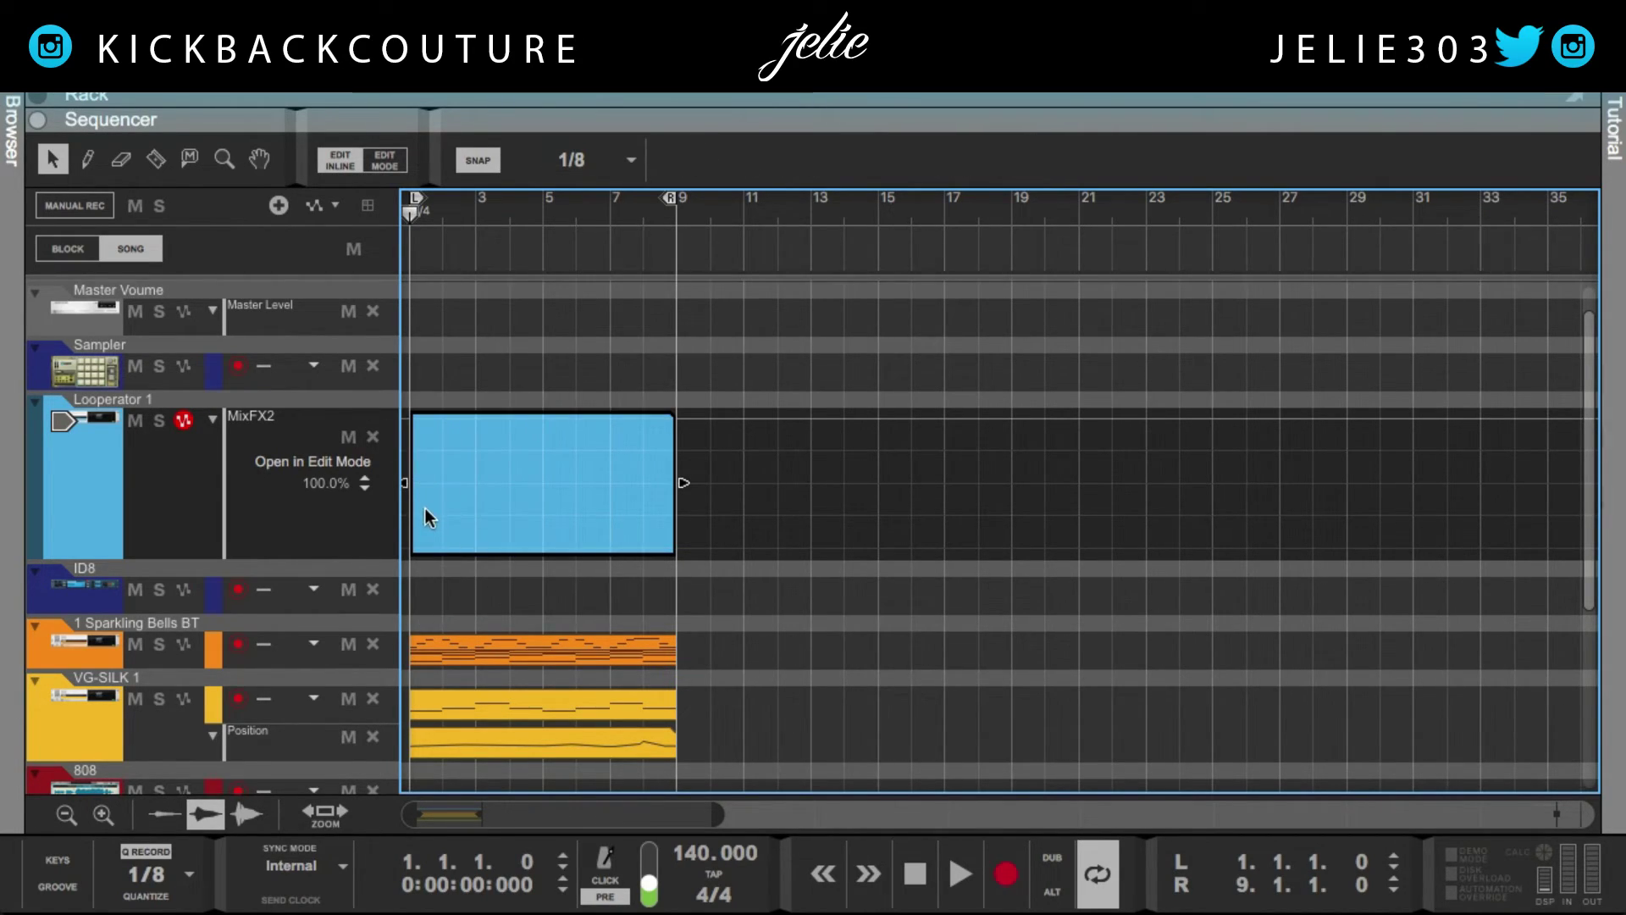
Redraw the MixFX2 automation at 100% up to bar 3, with a vertical drop to 0% and a freehand rise and fall peaking at bar 7.
{"action": "key", "text": "w"}
{"action": "left_click", "coordinate": [412, 417]}
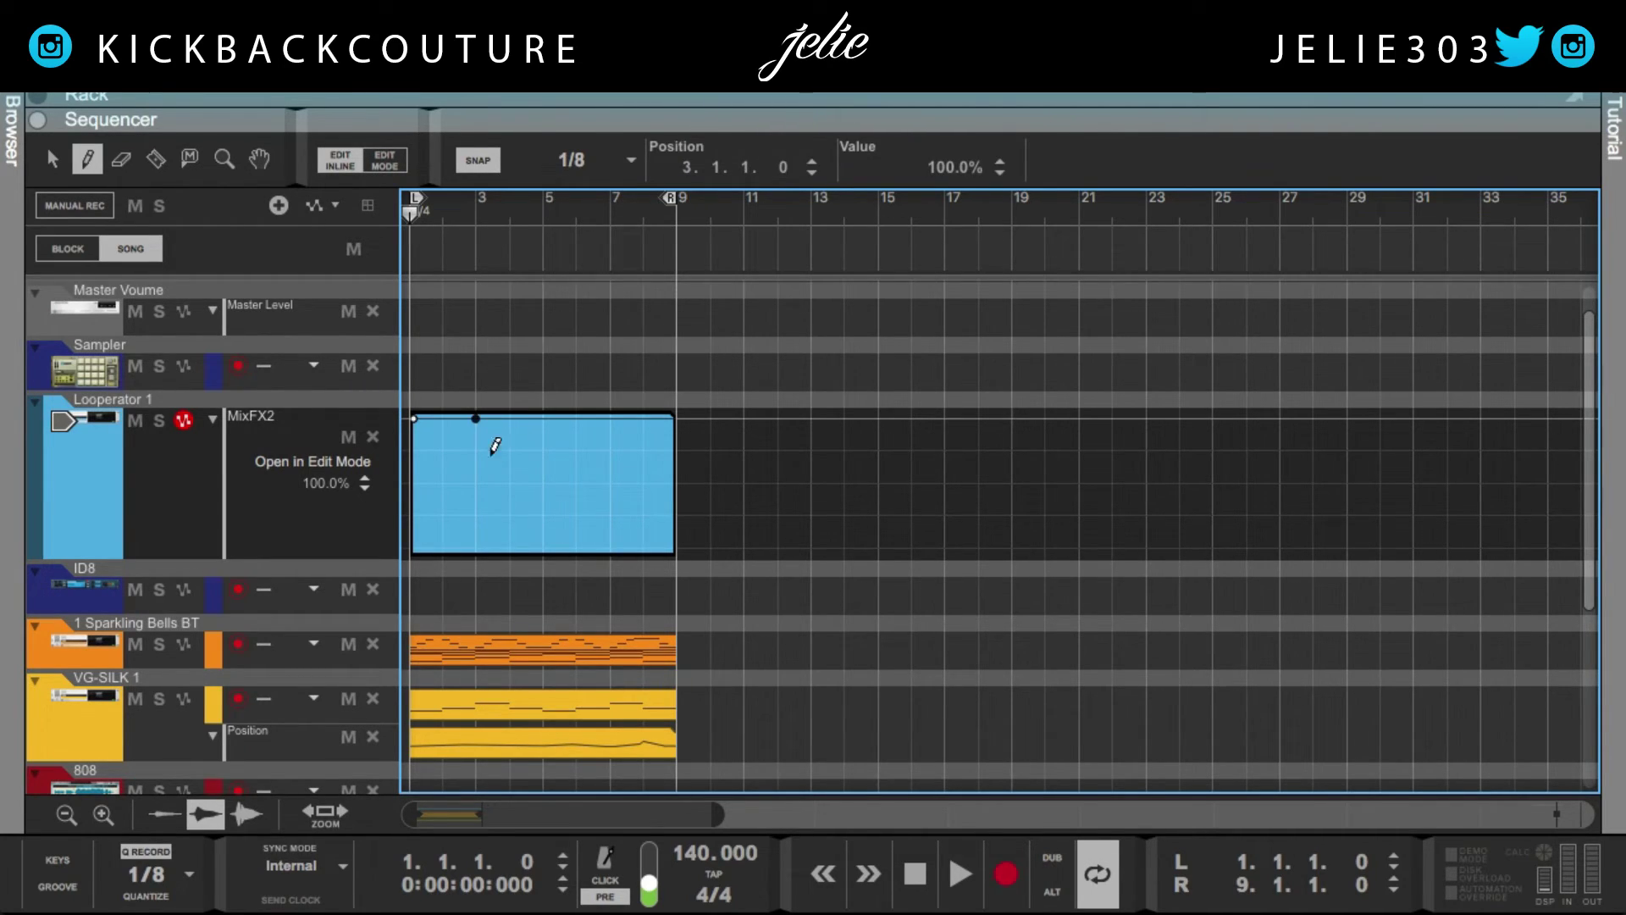
{"action": "left_click", "coordinate": [514, 547]}
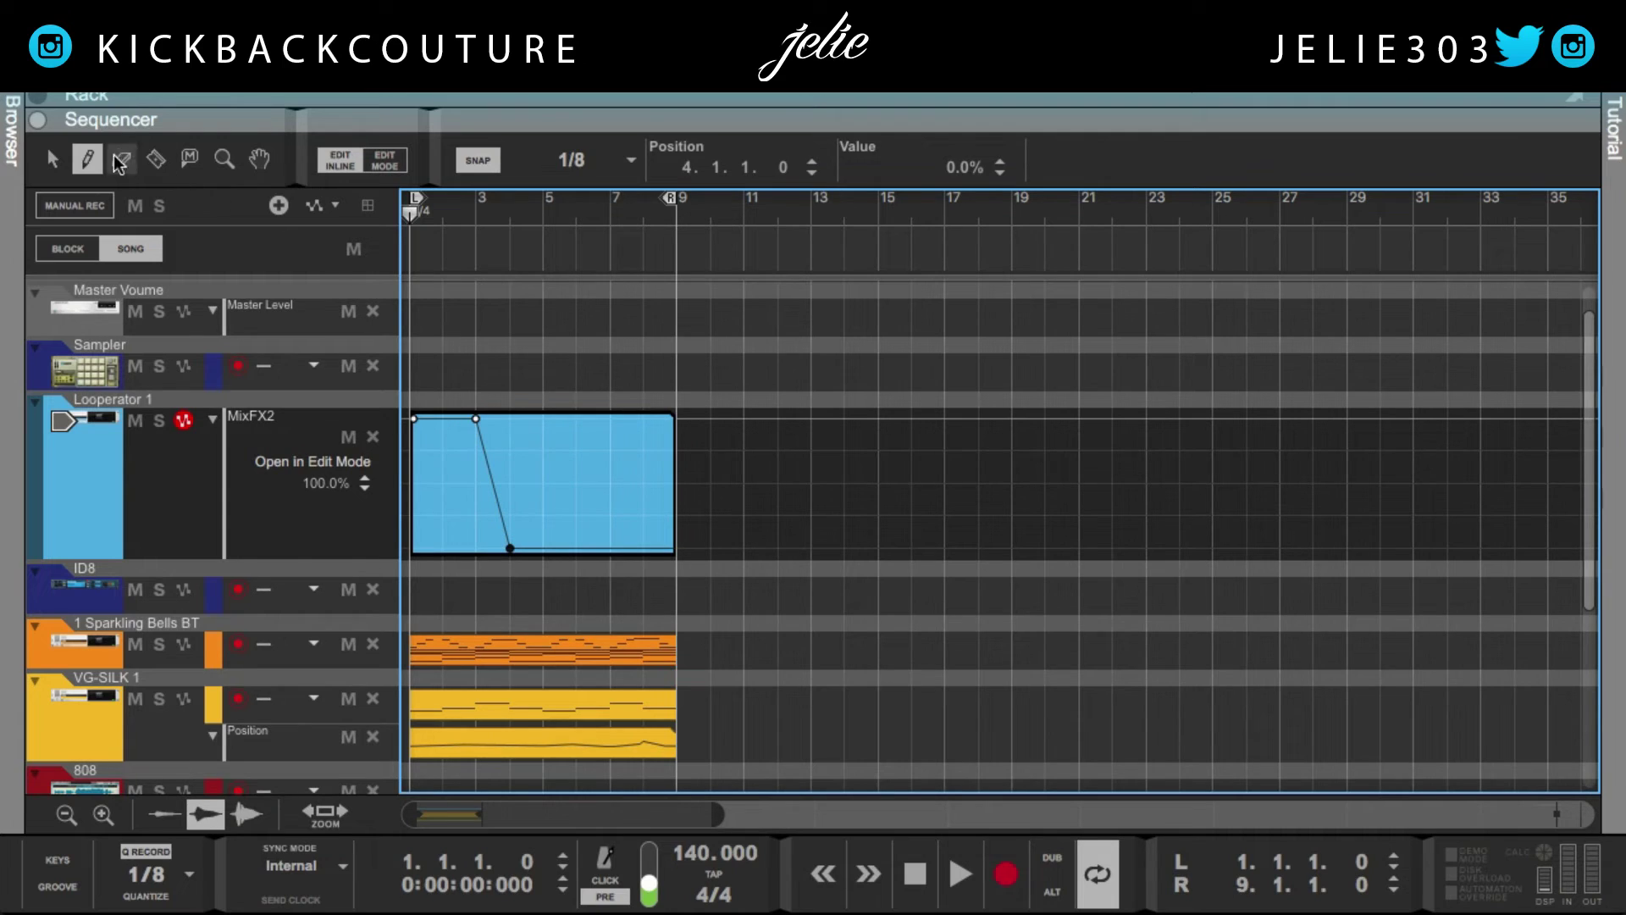
{"action": "left_click_drag", "start_coordinate": [744, 169], "coordinate": [754, 590]}
{"action": "left_click", "coordinate": [602, 494]}
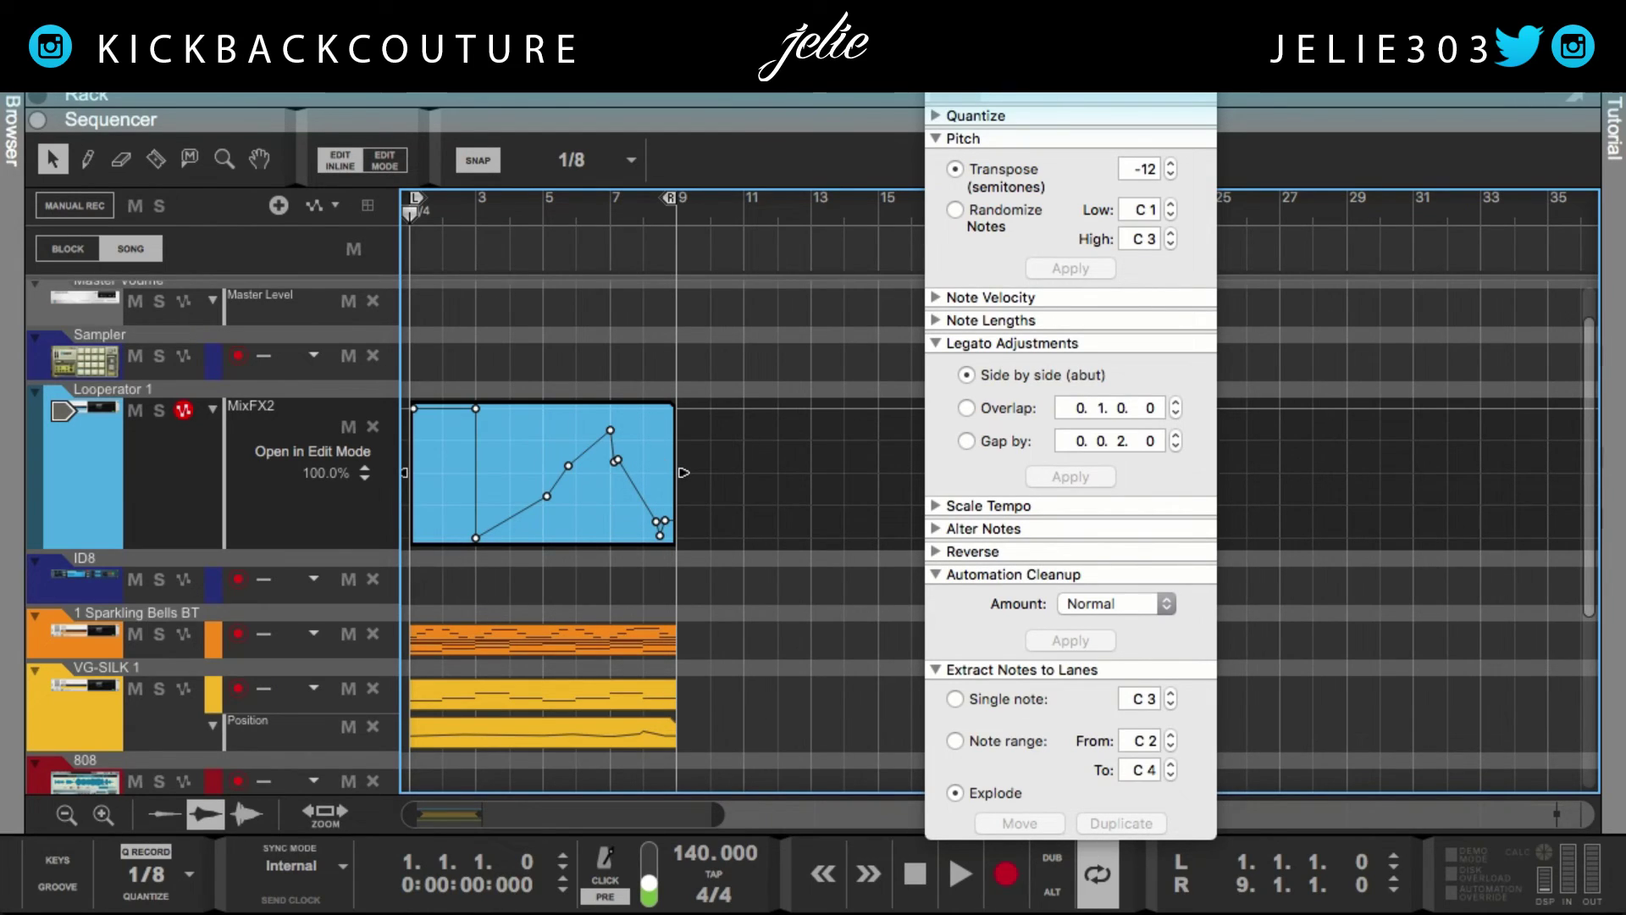
Toggle the Tool Window repeatedly, leaving it open over the sequencer.
{"action": "key", "text": "F8"}
{"action": "key", "text": "F8"}
{"action": "key", "text": "F8"}
{"action": "key", "text": "F8"}
{"action": "key", "text": "F8"}
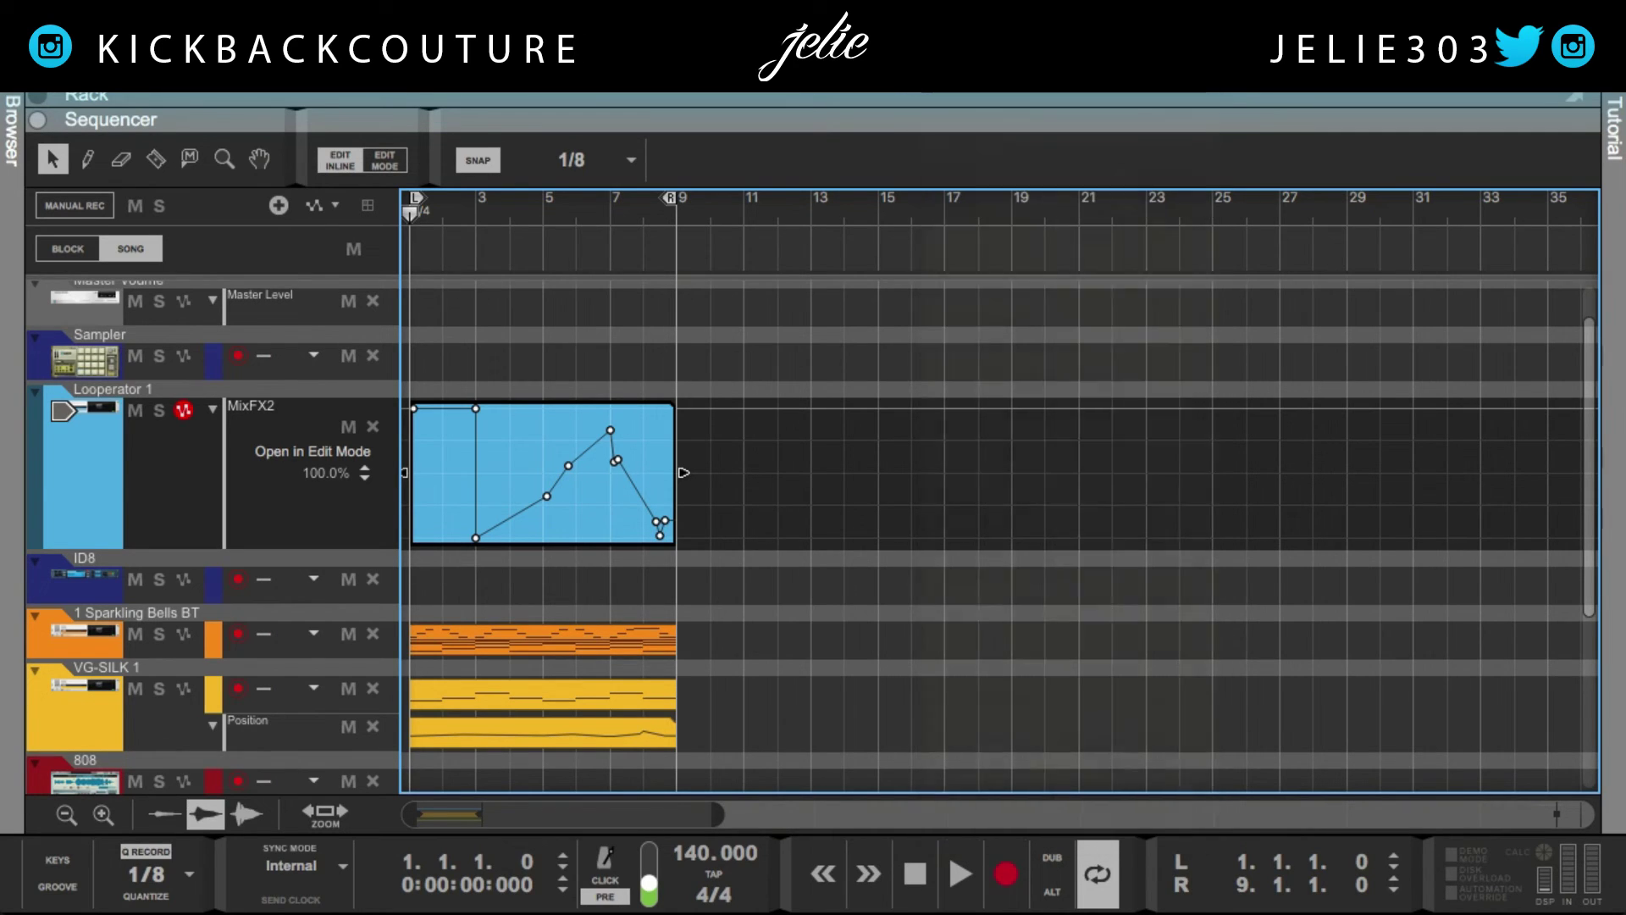
{"action": "key", "text": "F8"}
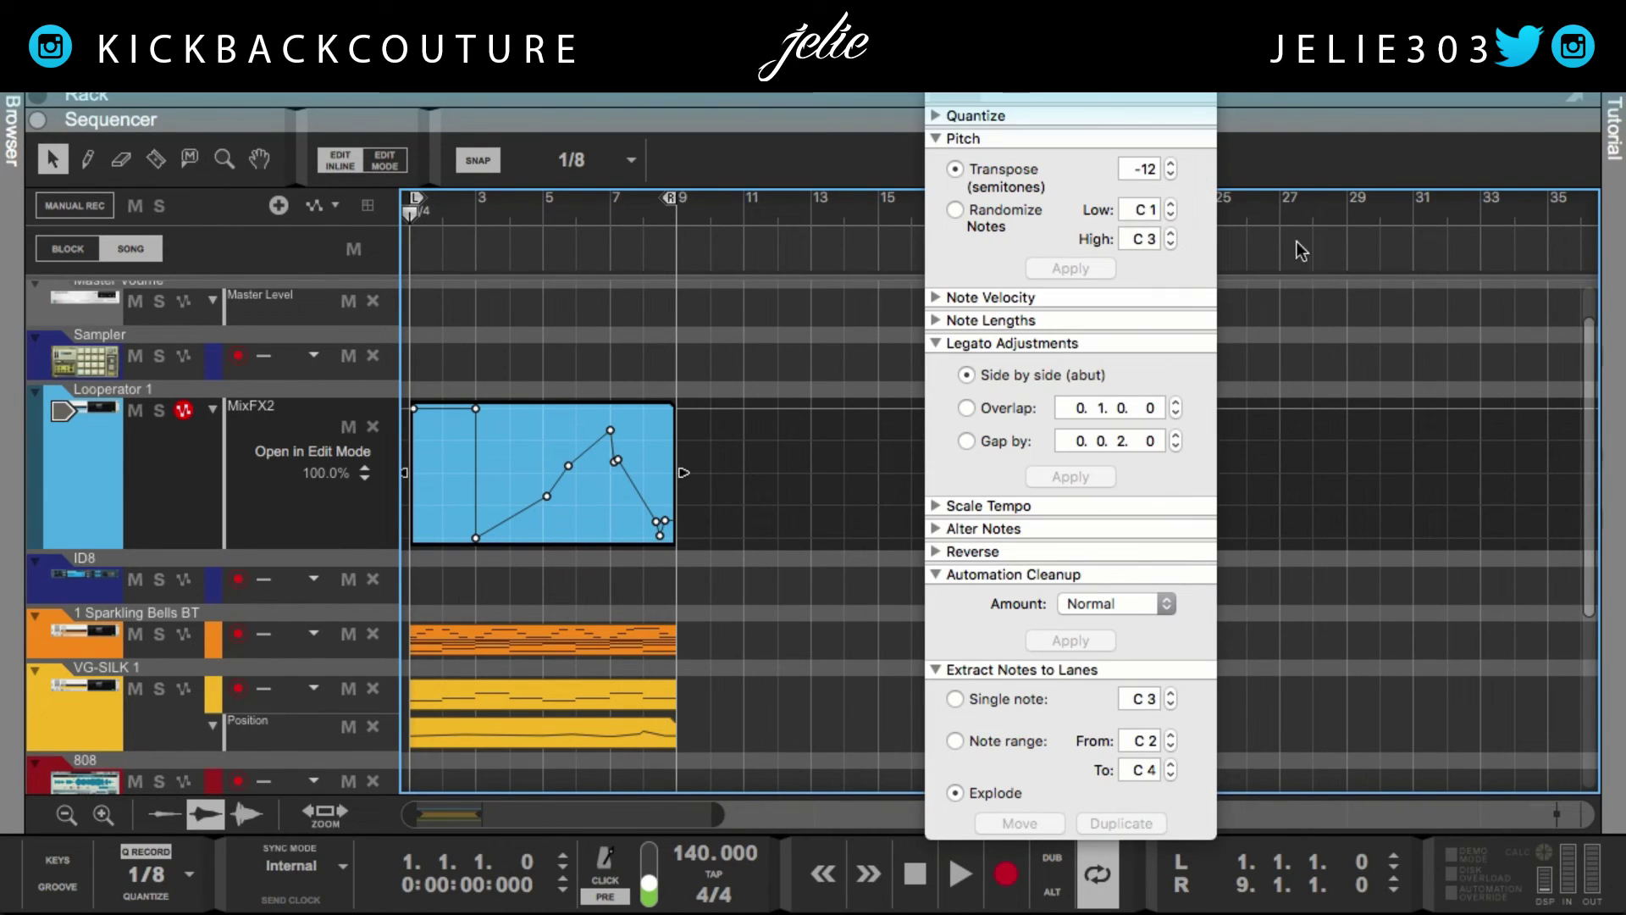
Set the Automation Cleanup amount to Maximum and apply it to the MixFX2 points between bars 5 and 9.
{"action": "left_click", "coordinate": [937, 575]}
{"action": "left_click", "coordinate": [937, 575]}
{"action": "left_click", "coordinate": [1137, 603]}
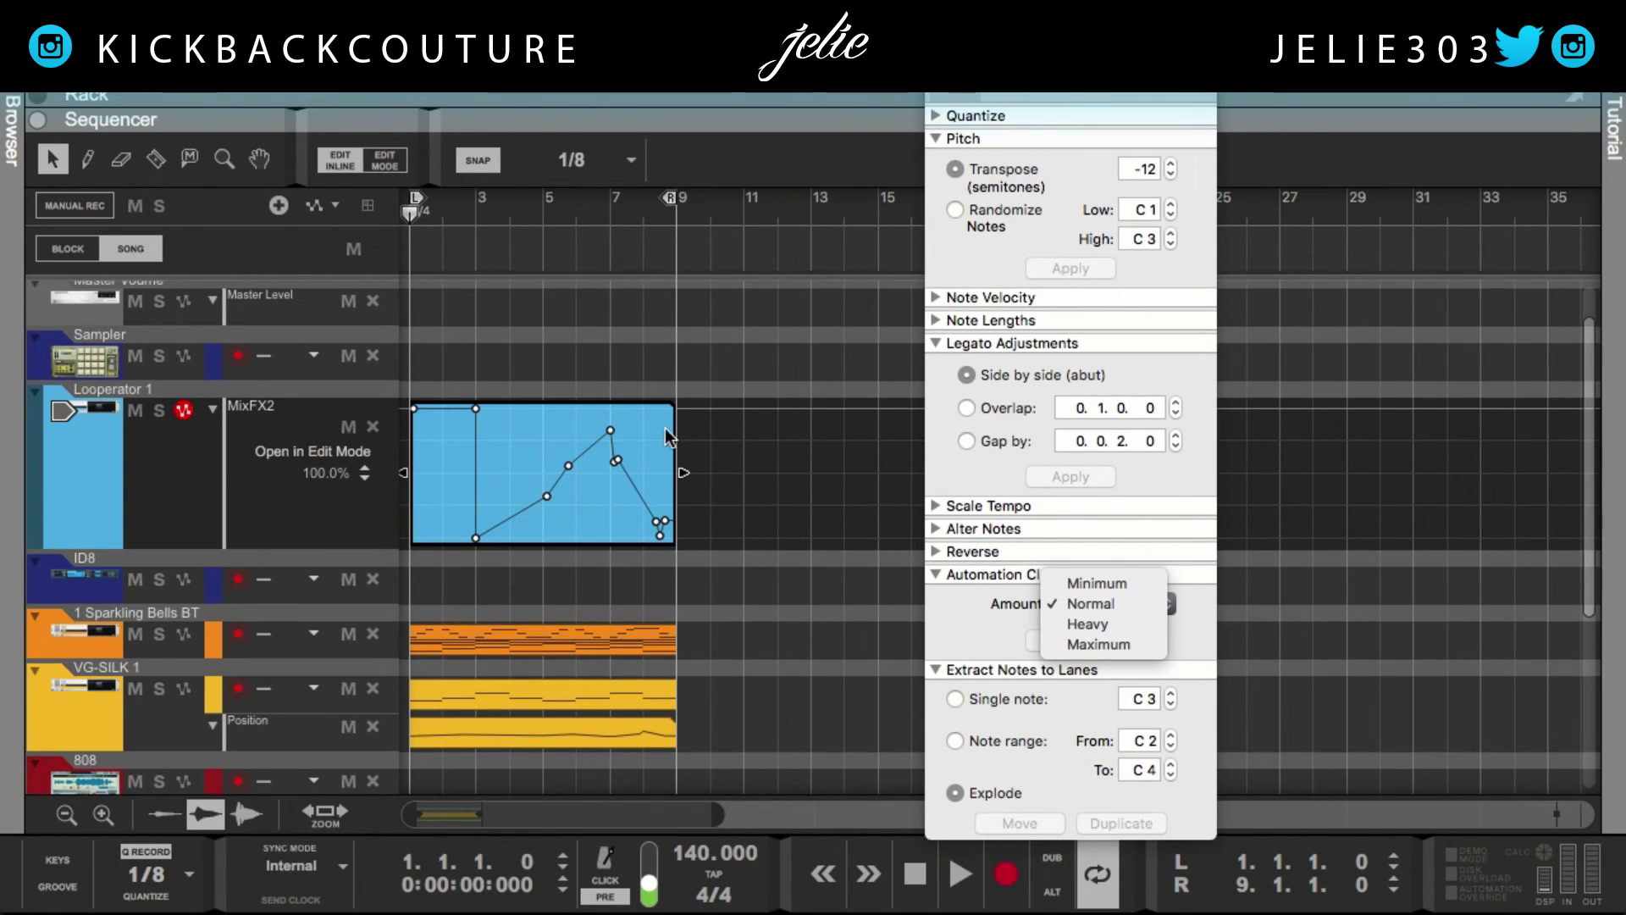
{"action": "left_click", "coordinate": [1123, 646]}
{"action": "left_click_drag", "start_coordinate": [655, 421], "coordinate": [534, 544]}
{"action": "left_click_drag", "start_coordinate": [532, 413], "coordinate": [678, 557]}
{"action": "left_click", "coordinate": [1072, 639]}
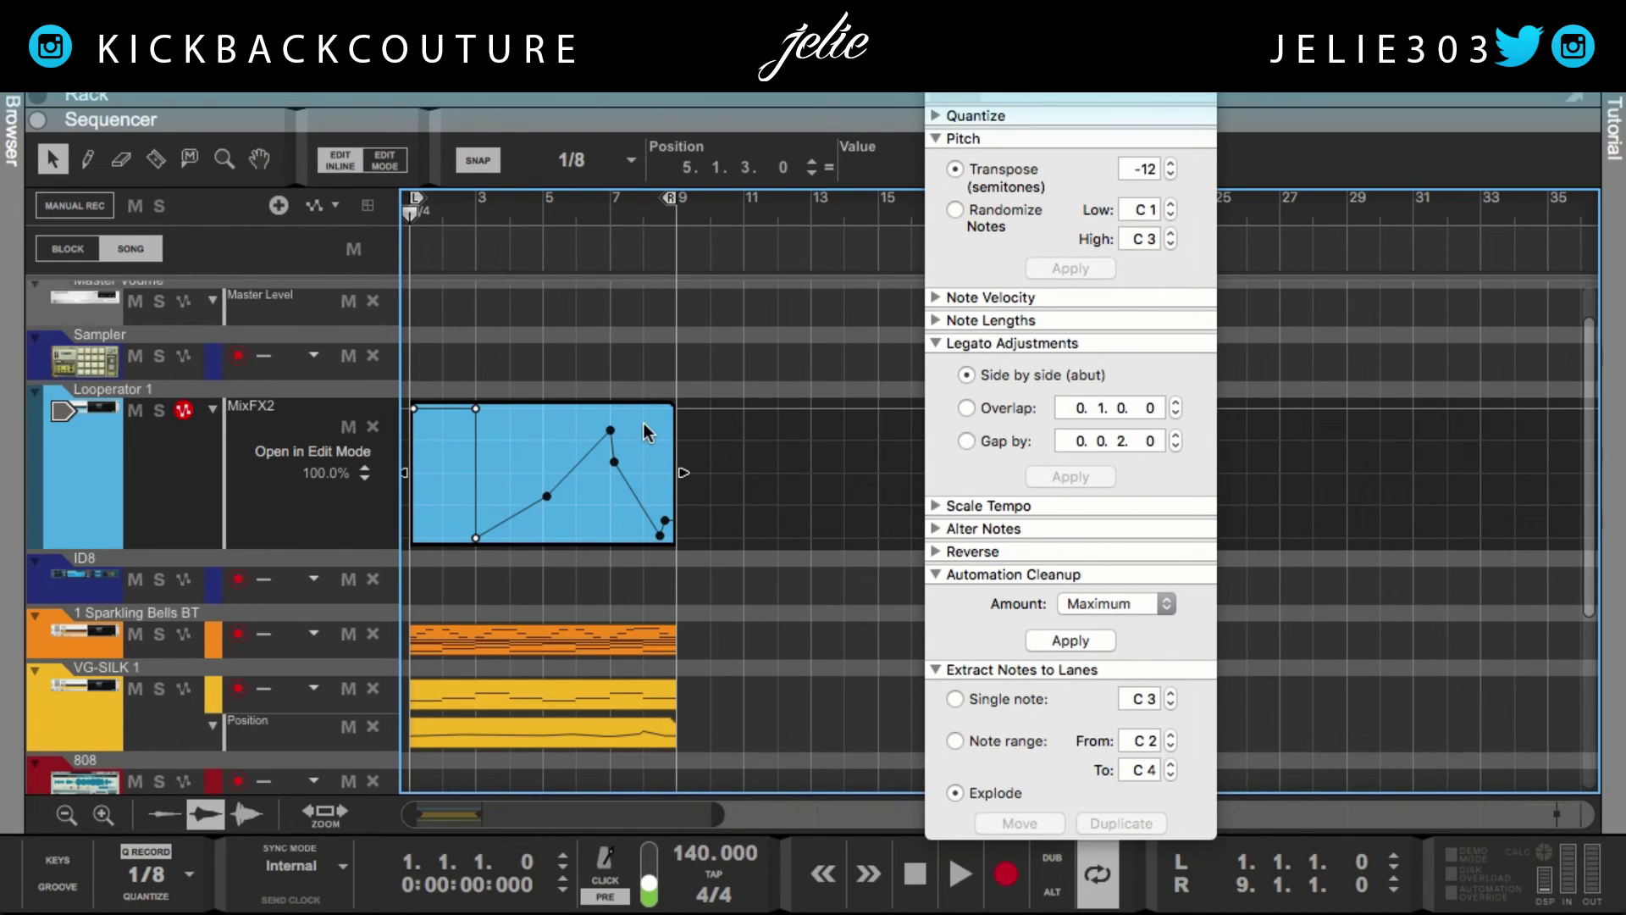
Erase all the MixFX2 automation points and move the Tool Window further away from the clip.
{"action": "left_click", "coordinate": [119, 159]}
{"action": "mouse_move", "coordinate": [678, 541]}
{"action": "left_mouse_down"}
{"action": "mouse_move", "coordinate": [478, 399]}
{"action": "mouse_move", "coordinate": [377, 377]}
{"action": "left_mouse_up"}
{"action": "left_click", "coordinate": [85, 159]}
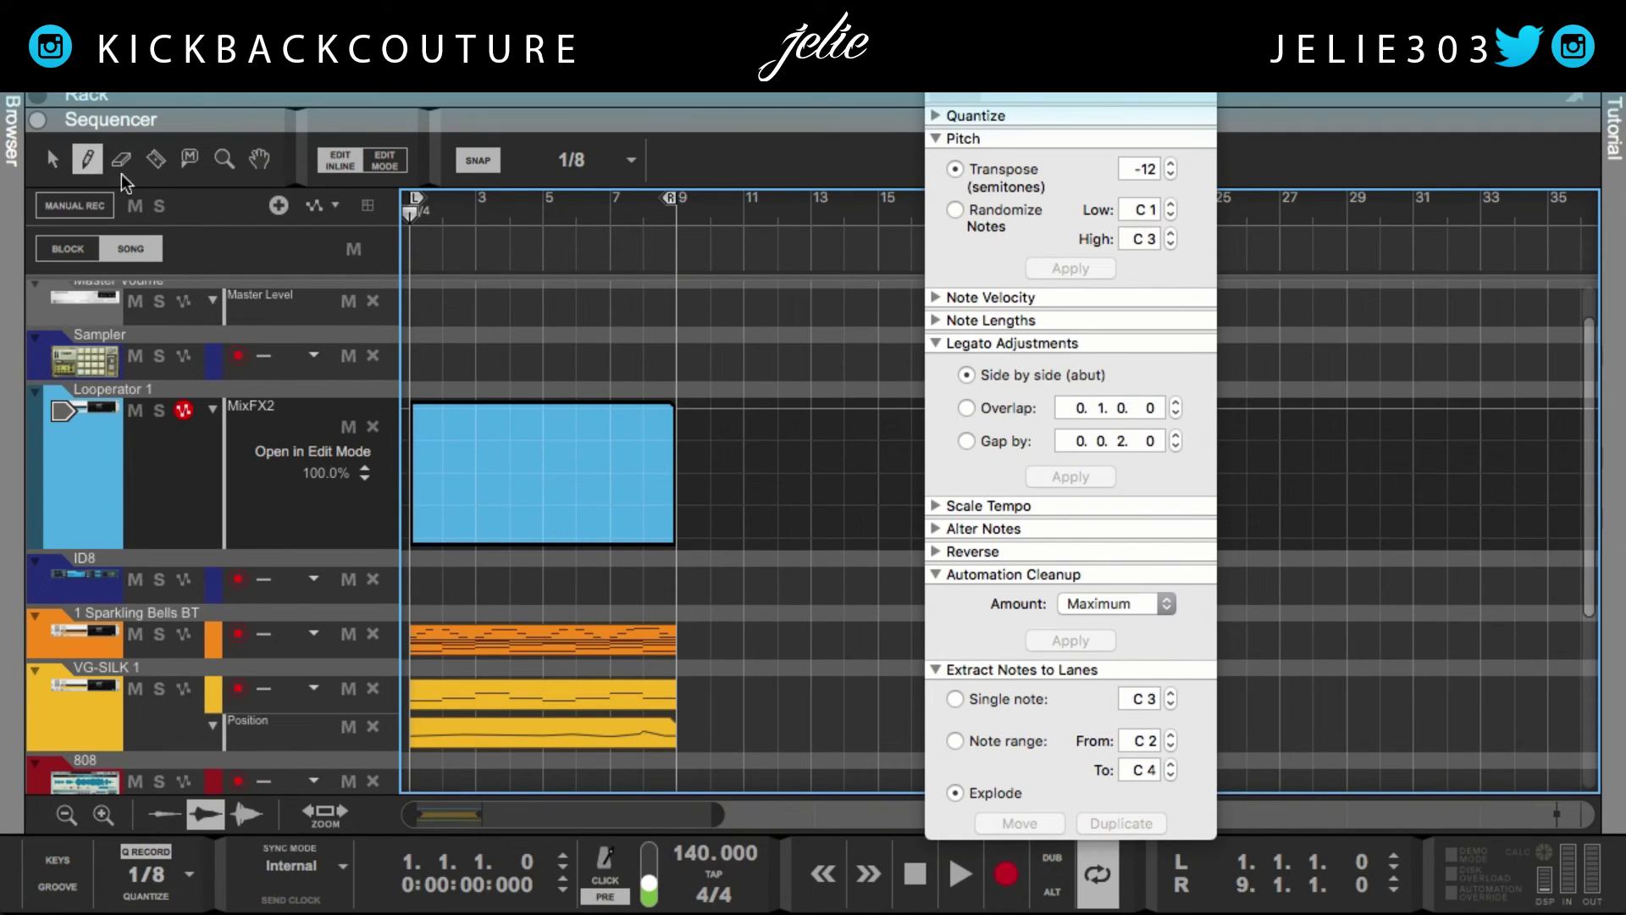
{"action": "left_click_drag", "start_coordinate": [1016, 69], "coordinate": [1284, 69]}
Set a MixFX2 point at bar 1 to 100% and draw a freehand curve dropping steeply just after bar 3.
{"action": "left_click_drag", "start_coordinate": [915, 169], "coordinate": [912, 97]}
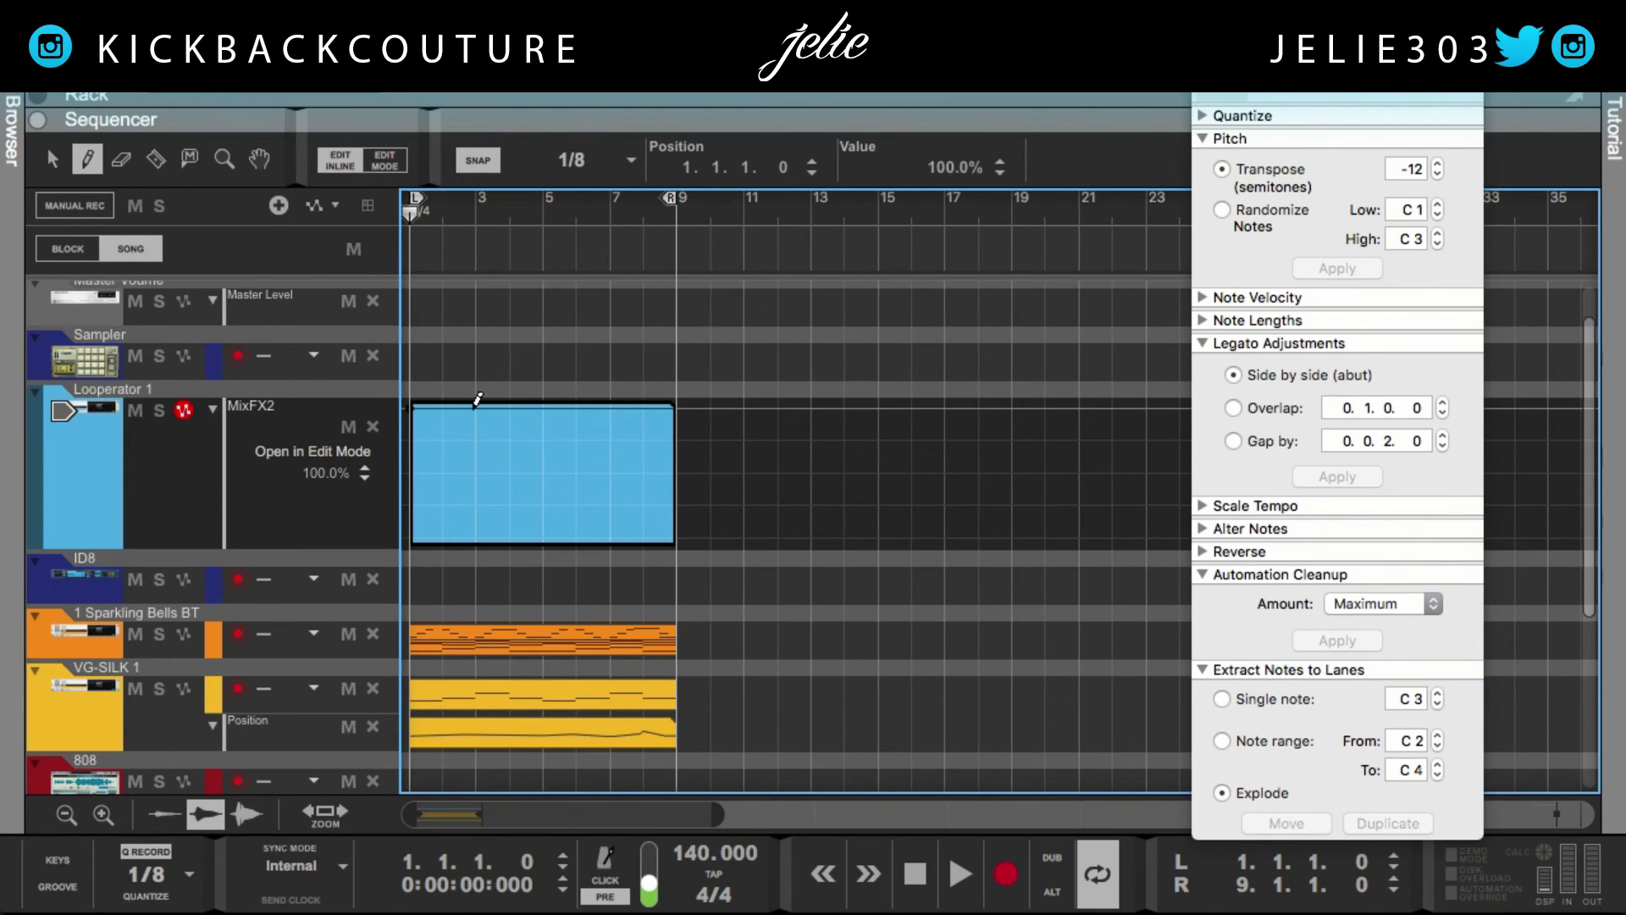
{"action": "left_click", "coordinate": [470, 415]}
{"action": "left_click_drag", "start_coordinate": [473, 415], "coordinate": [492, 536]}
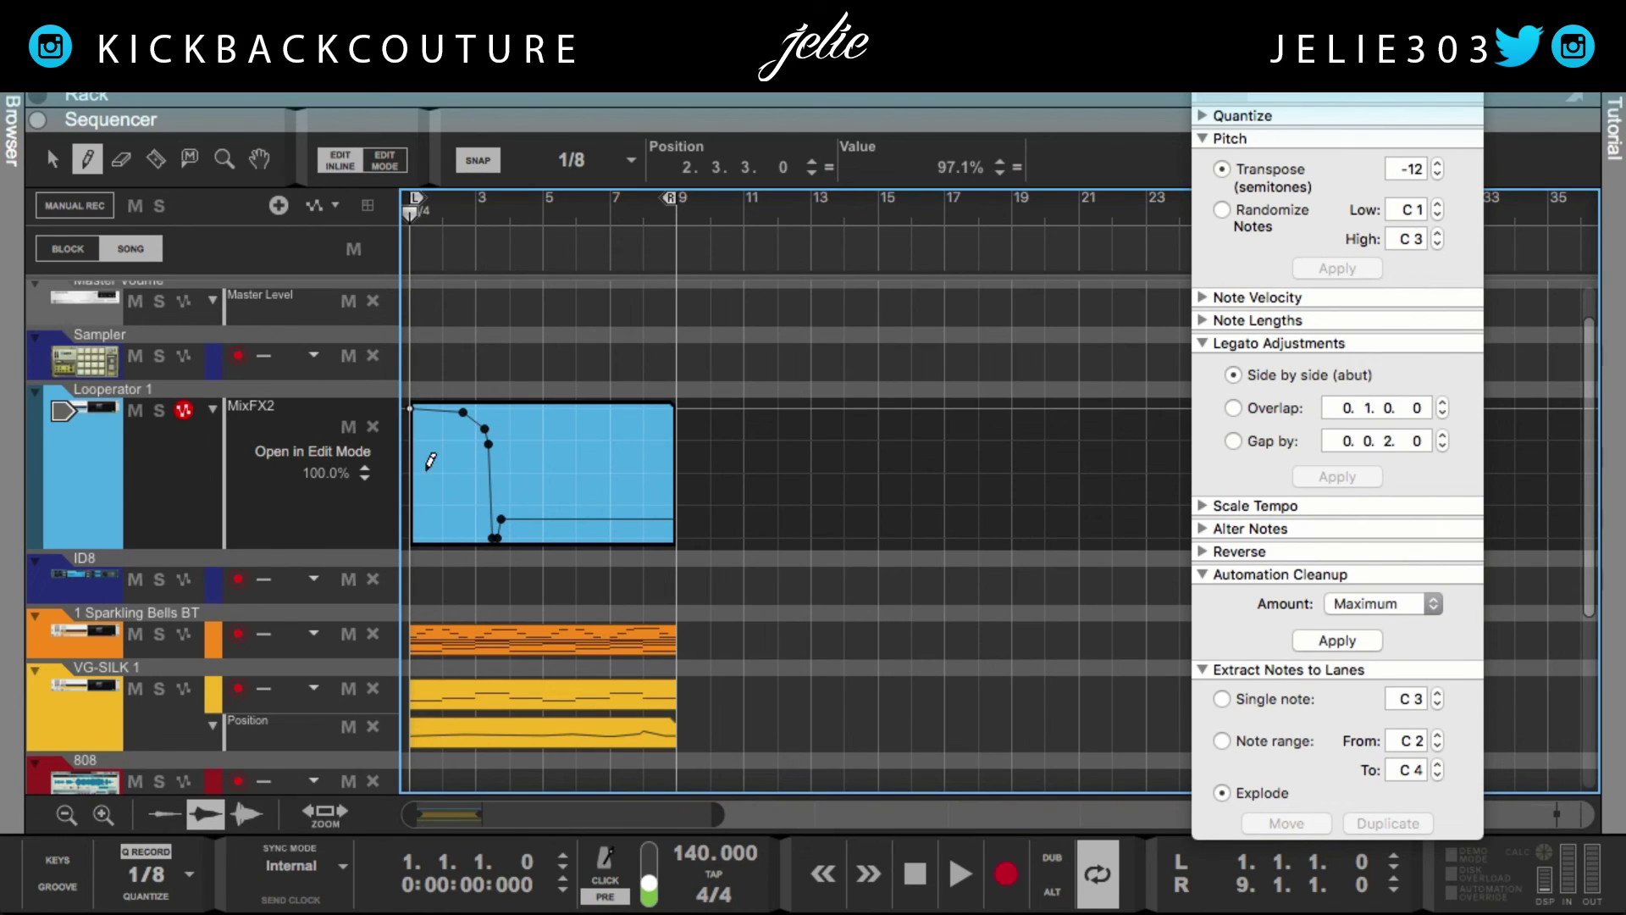
Apply the Maximum automation cleanup to the freehand curve and set its point at position 3.2.1 to 100%.
{"action": "key", "text": "q"}
{"action": "left_click", "coordinate": [527, 415]}
{"action": "left_click", "coordinate": [1361, 642]}
{"action": "left_click", "coordinate": [486, 431]}
{"action": "left_click_drag", "start_coordinate": [886, 176], "coordinate": [886, 135]}
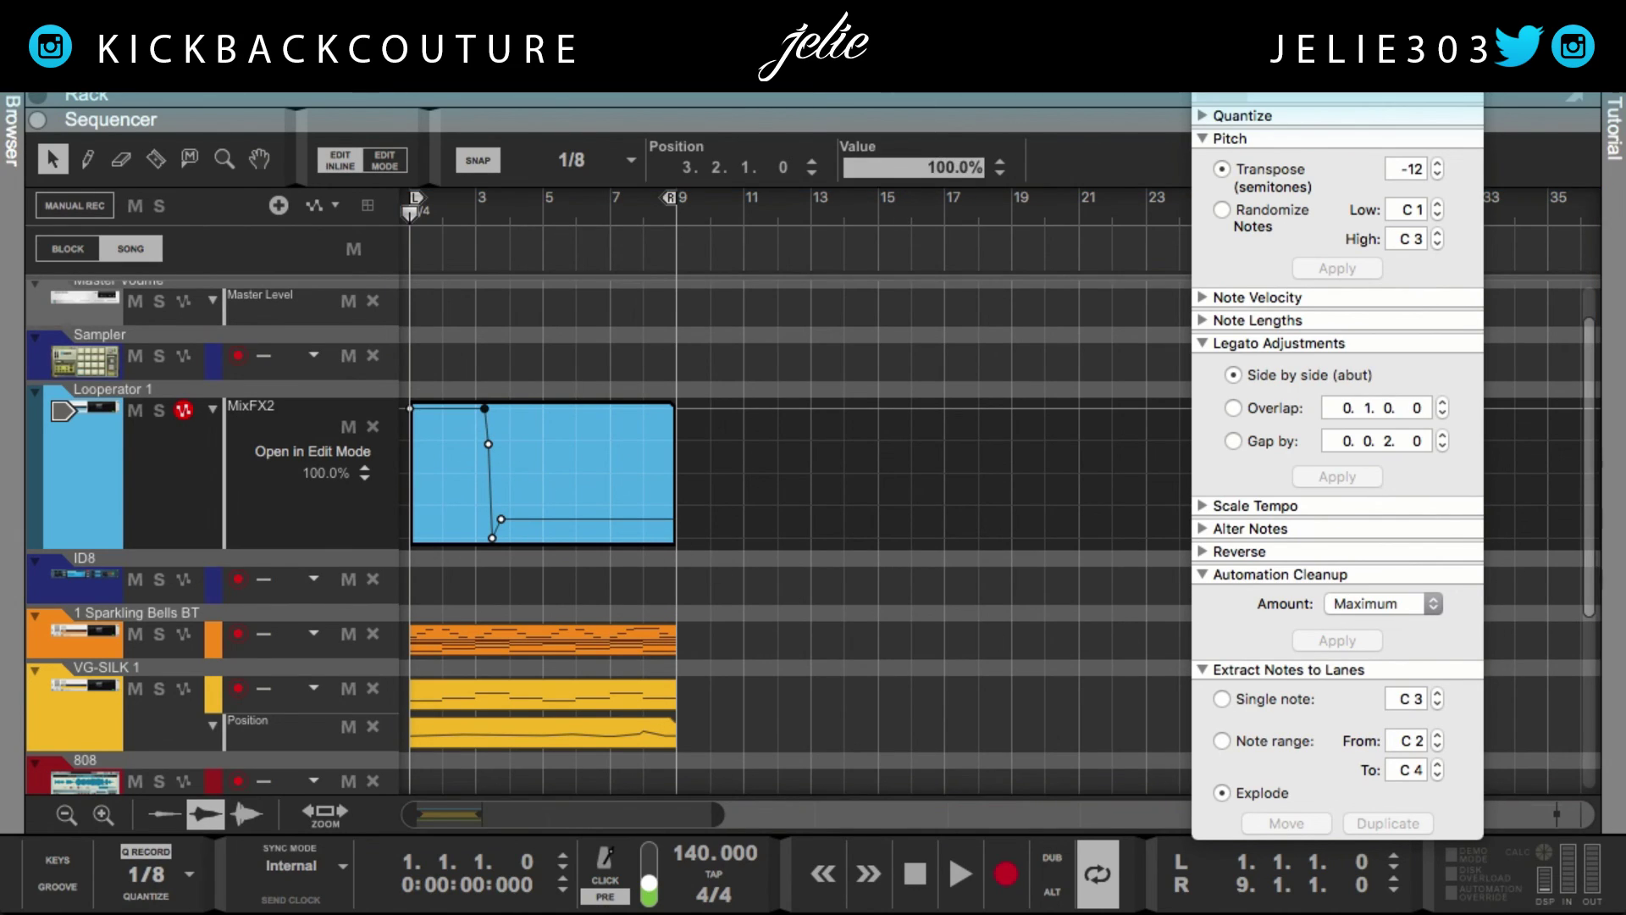